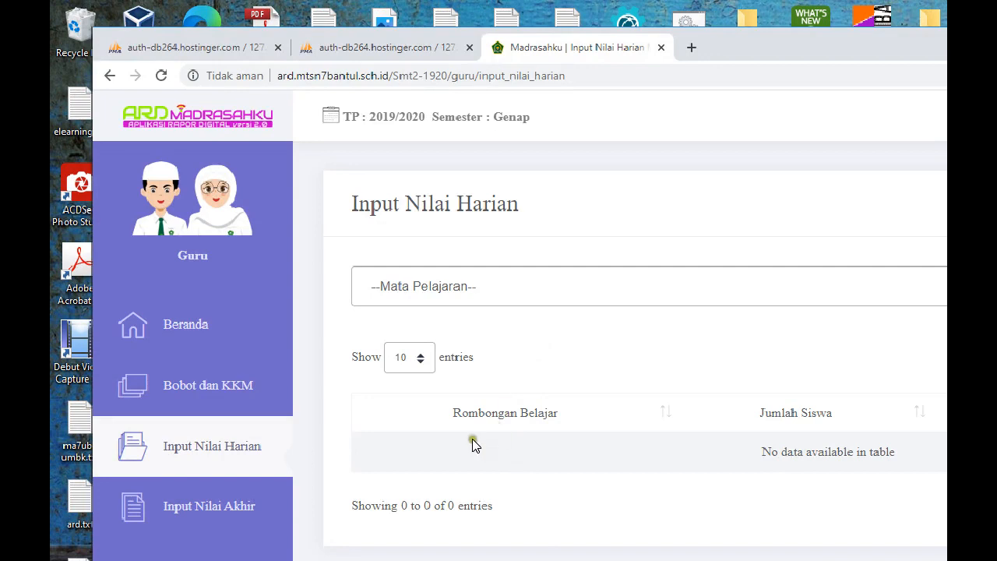
Open the daily grade entry for Tahfizh grade 8 Muatan Lokal, class 8 NON JURUSAN E, and look through the students' grades
{"action": "left_click", "coordinate": [240, 452]}
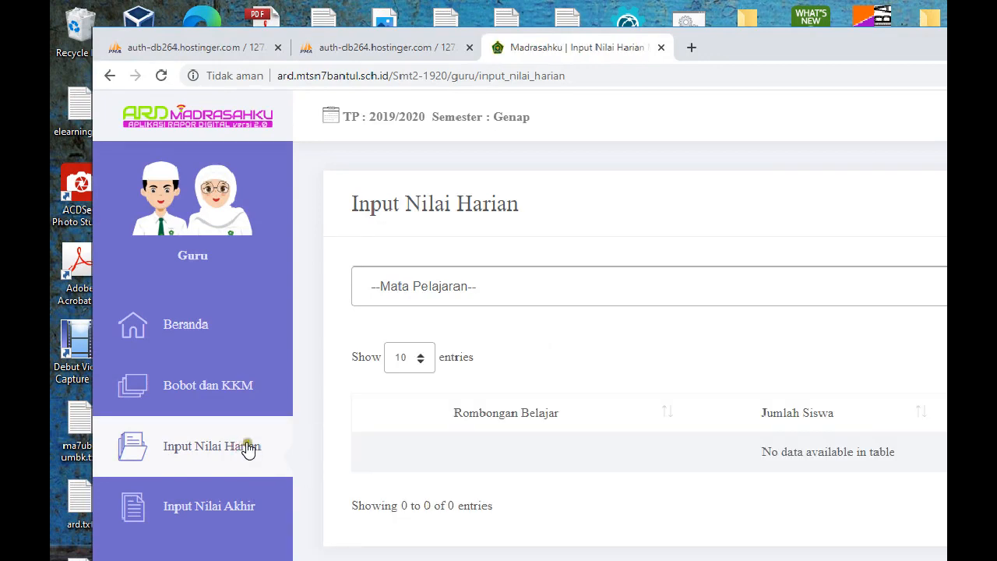
{"action": "left_click", "coordinate": [479, 301]}
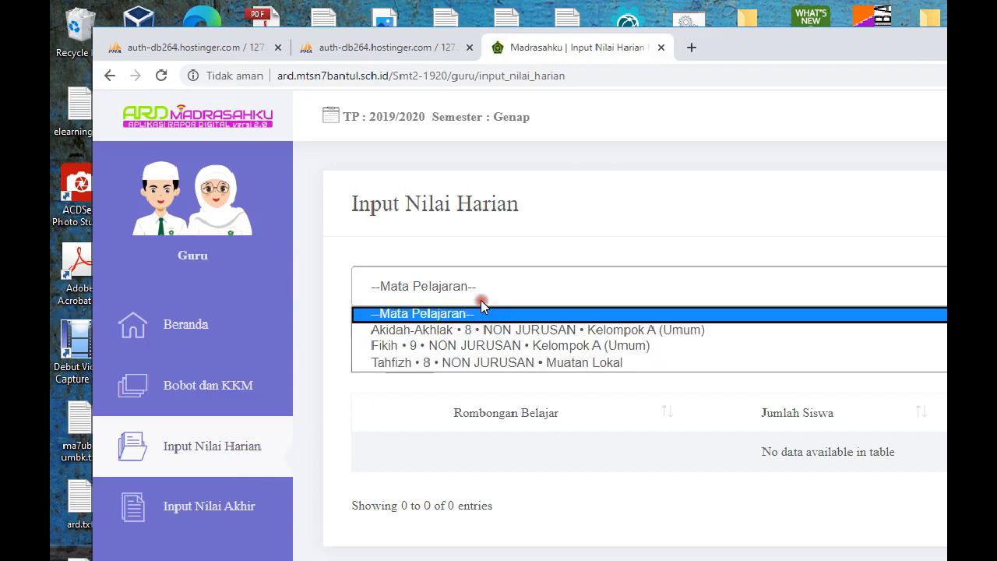
{"action": "left_click", "coordinate": [481, 364]}
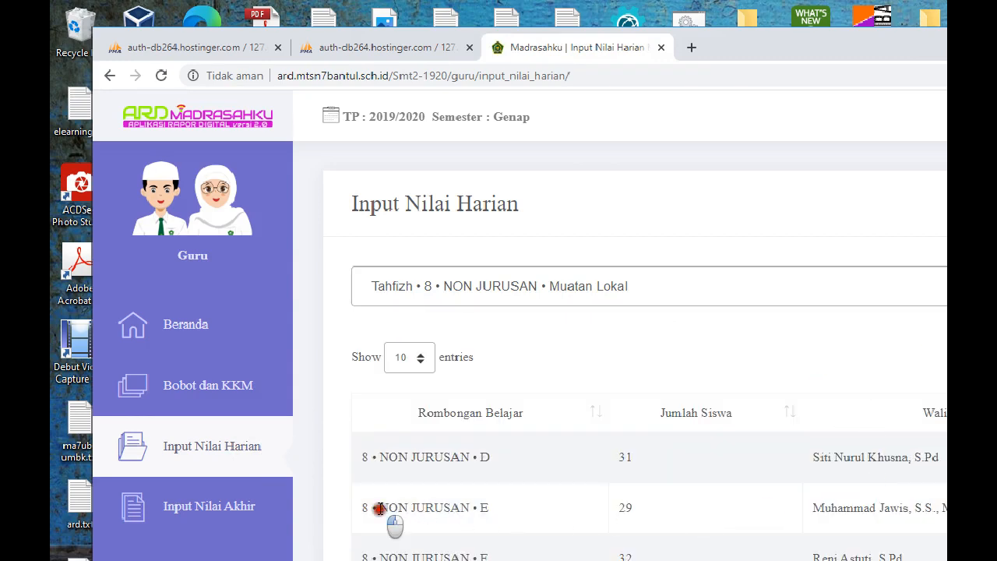
{"action": "left_click_drag", "start_coordinate": [379, 509], "coordinate": [499, 509]}
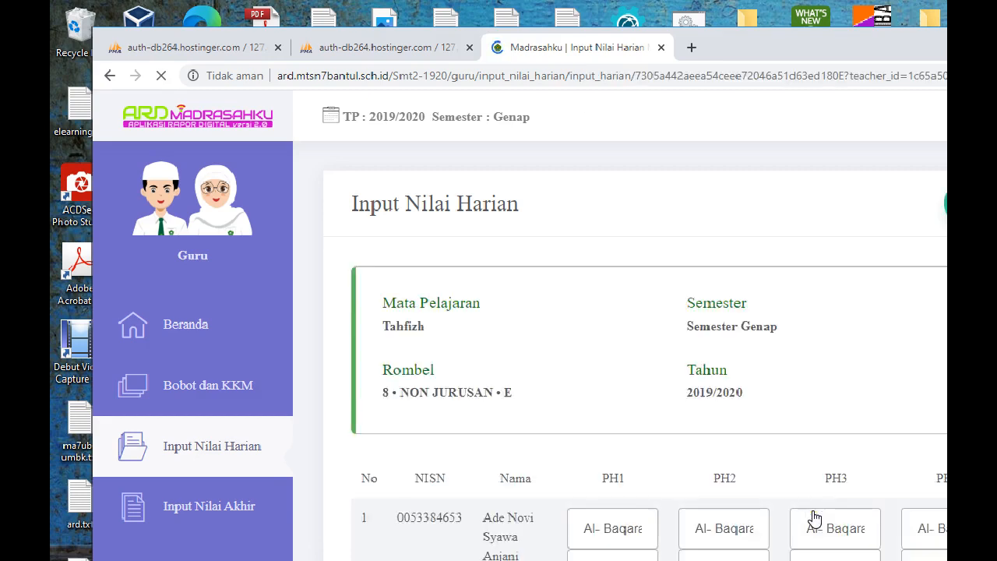
{"action": "scroll", "coordinate": [871, 471], "scroll_direction": "down", "scroll_amount": 2}
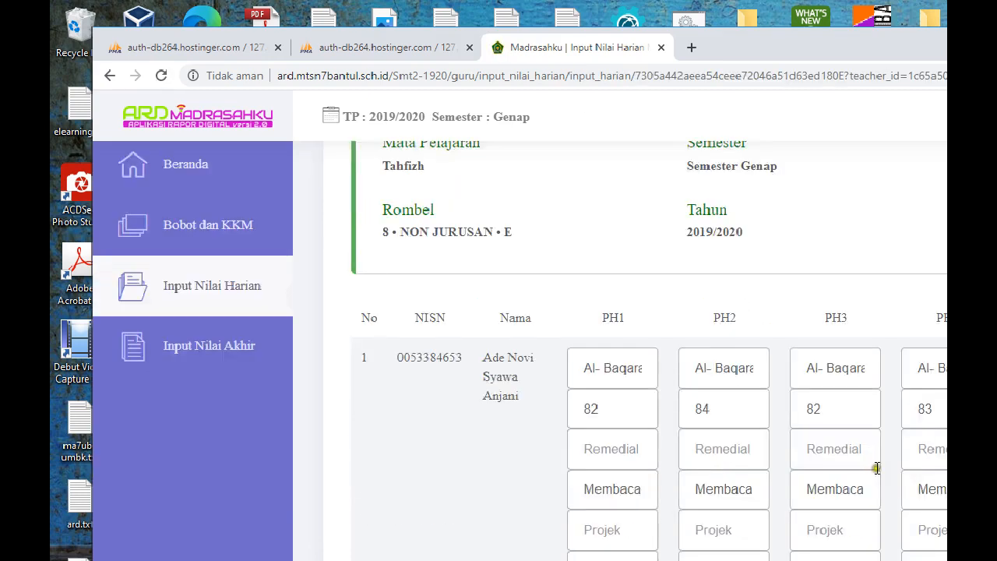
{"action": "scroll", "coordinate": [879, 468], "scroll_direction": "down", "scroll_amount": 4}
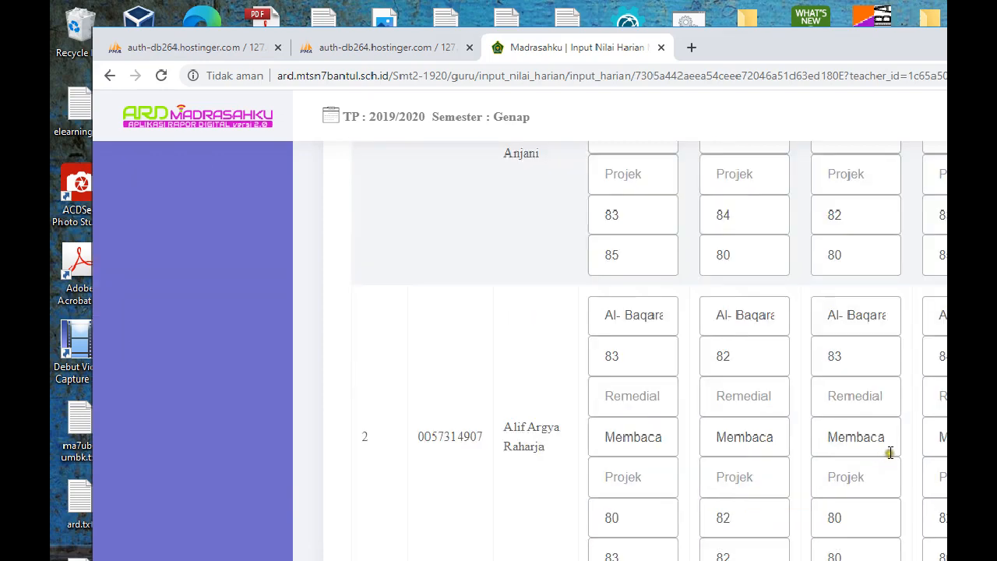
{"action": "scroll", "coordinate": [893, 452], "scroll_direction": "up", "scroll_amount": 4}
{"action": "scroll", "coordinate": [930, 292], "scroll_direction": "up", "scroll_amount": 2}
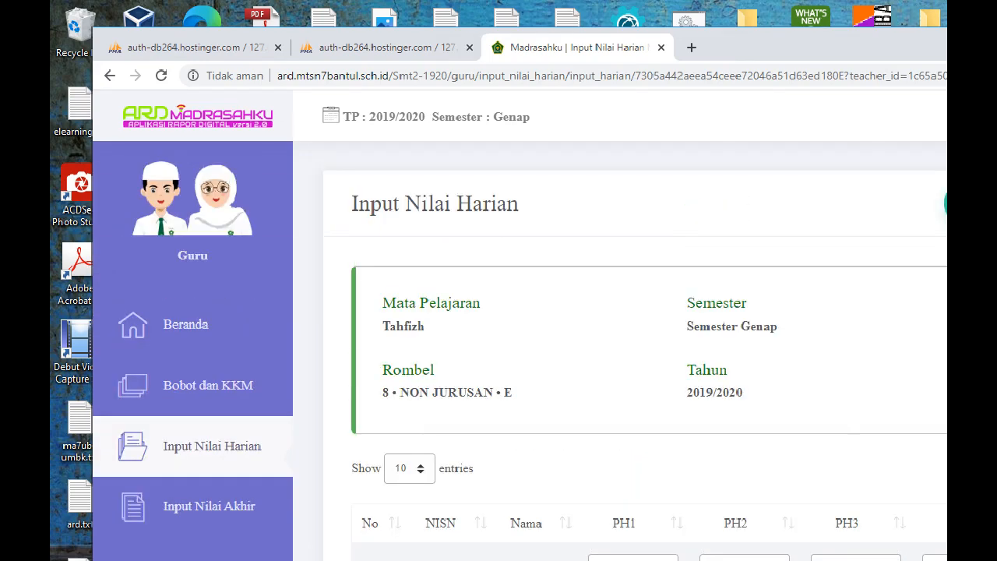
Try to download the daily grades Excel template for the class, and return to the grade entry page
{"action": "left_click", "coordinate": [944, 203]}
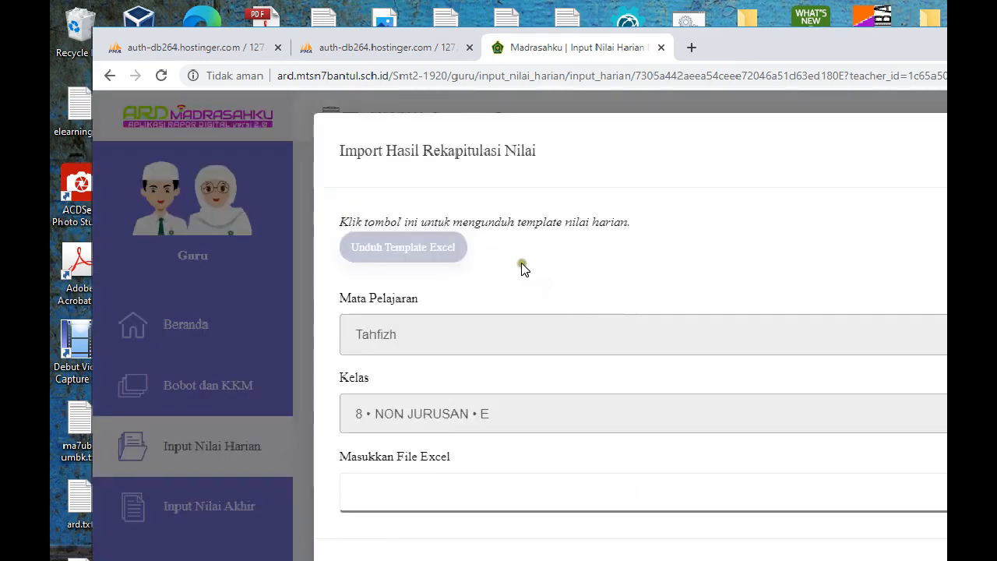
{"action": "left_click", "coordinate": [420, 248]}
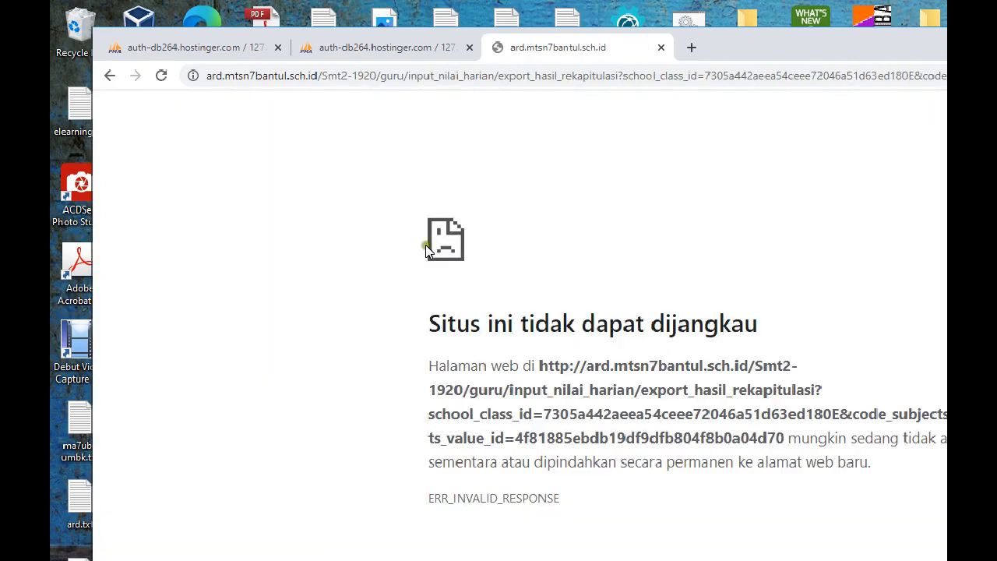
{"action": "left_click", "coordinate": [108, 75]}
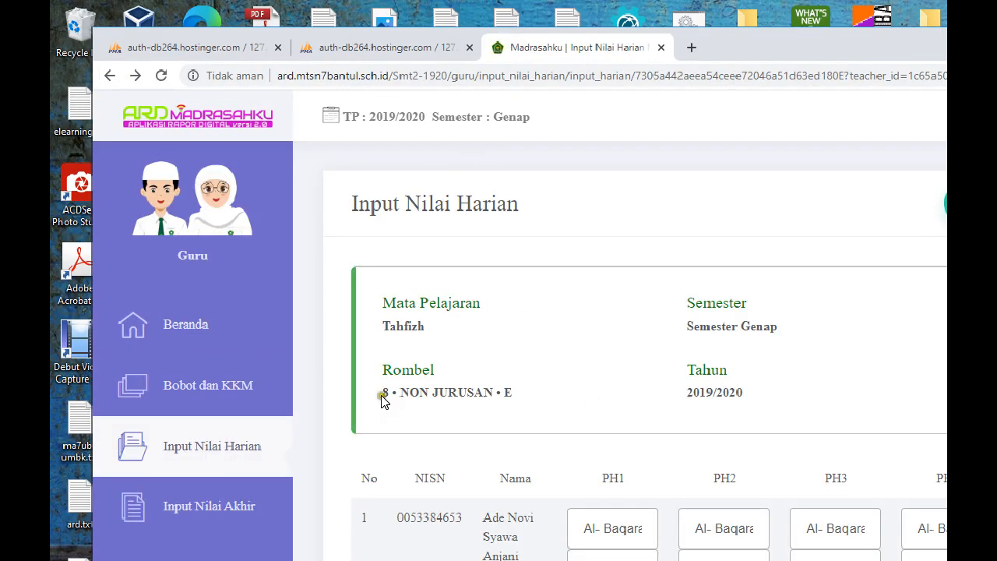
Check the subject and class on the grade page, and examine the existing student local subjects query results in phpMyAdmin
{"action": "triple_click", "coordinate": [408, 392]}
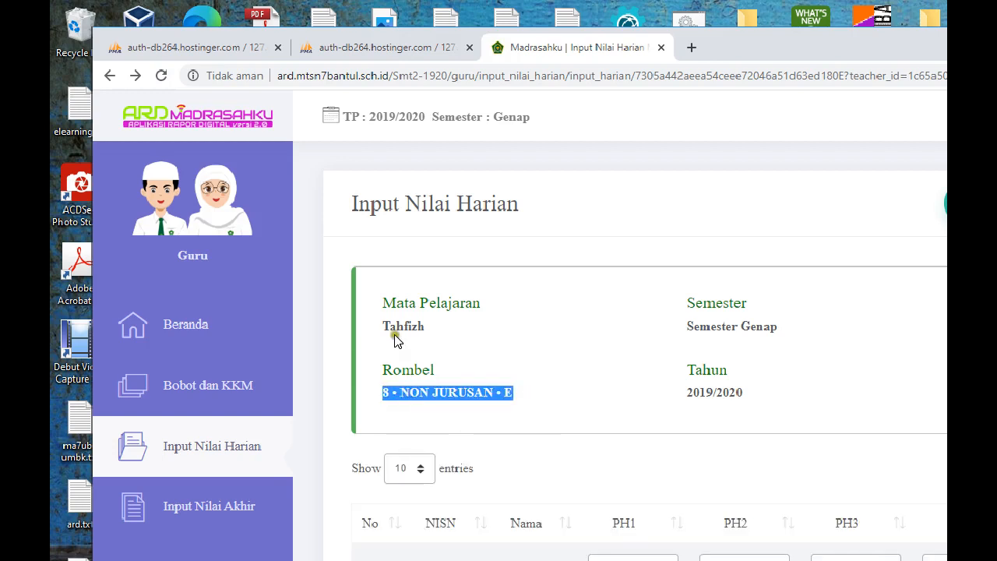
{"action": "double_click", "coordinate": [404, 331]}
{"action": "left_click_drag", "start_coordinate": [382, 394], "coordinate": [522, 400]}
{"action": "left_click", "coordinate": [219, 47]}
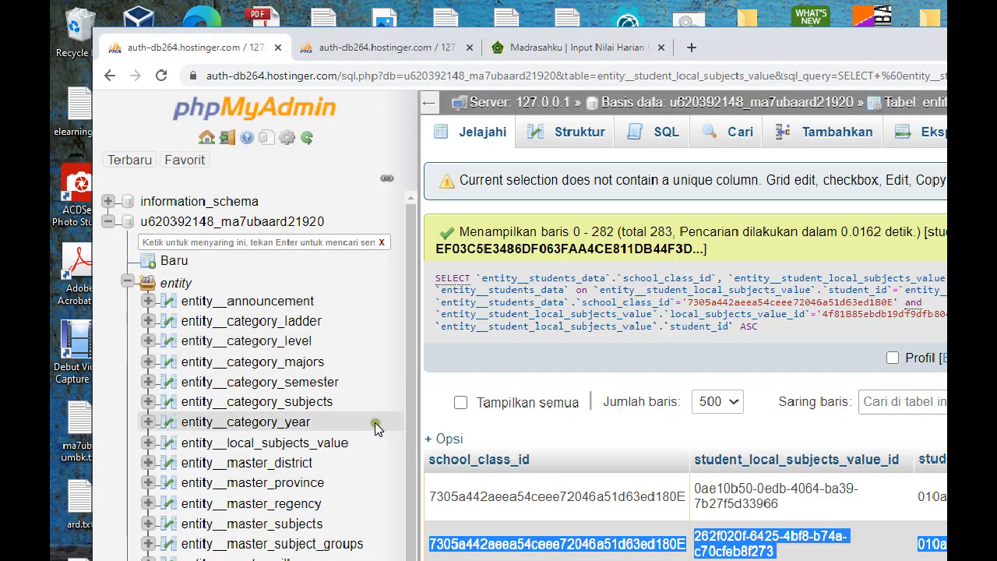
{"action": "scroll", "coordinate": [277, 530], "scroll_direction": "down", "scroll_amount": 2}
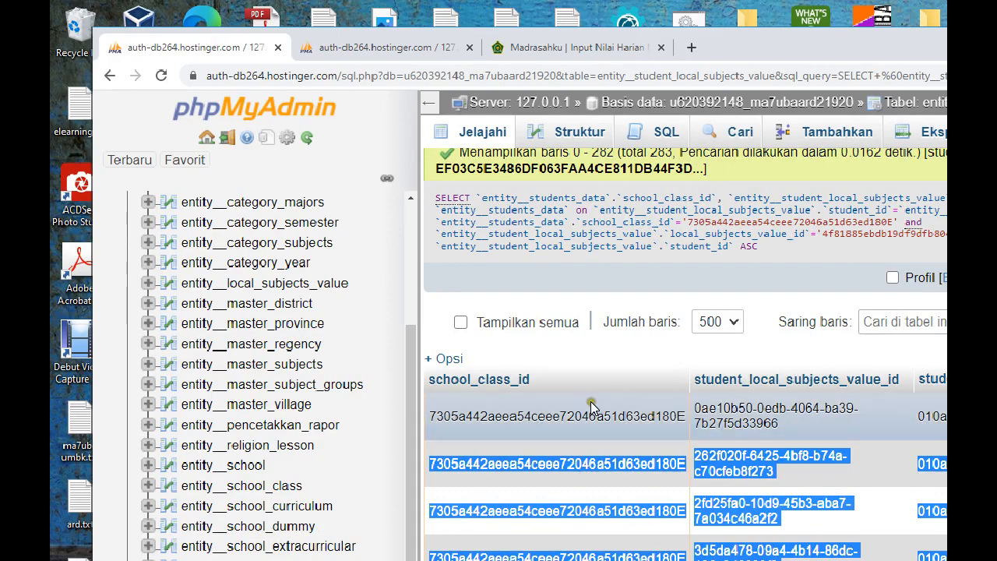
{"action": "scroll", "coordinate": [471, 445], "scroll_direction": "down", "scroll_amount": 2}
{"action": "left_click", "coordinate": [801, 472]}
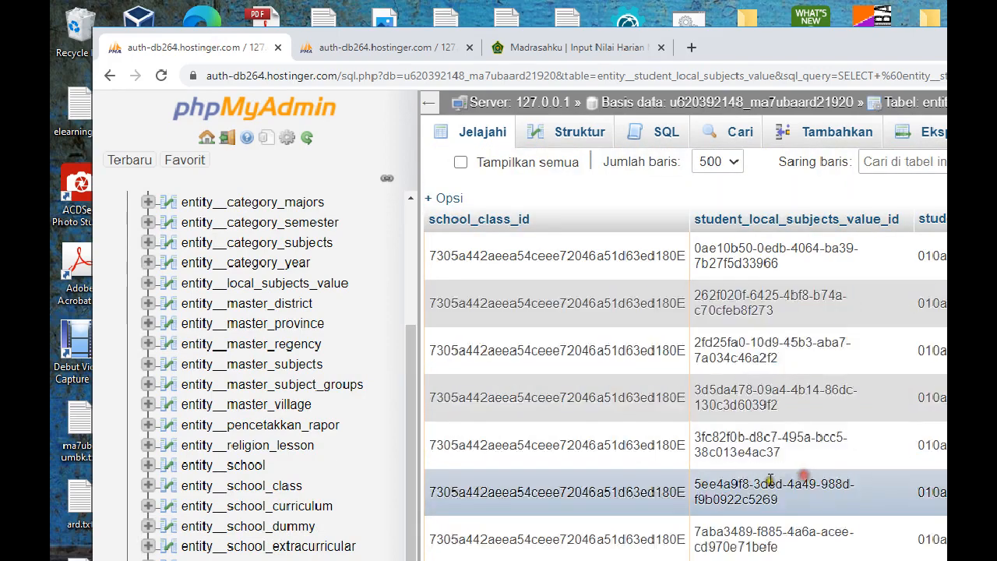
Browse the entity__local_subjects_value table in the second phpMyAdmin tab
{"action": "left_click", "coordinate": [364, 51]}
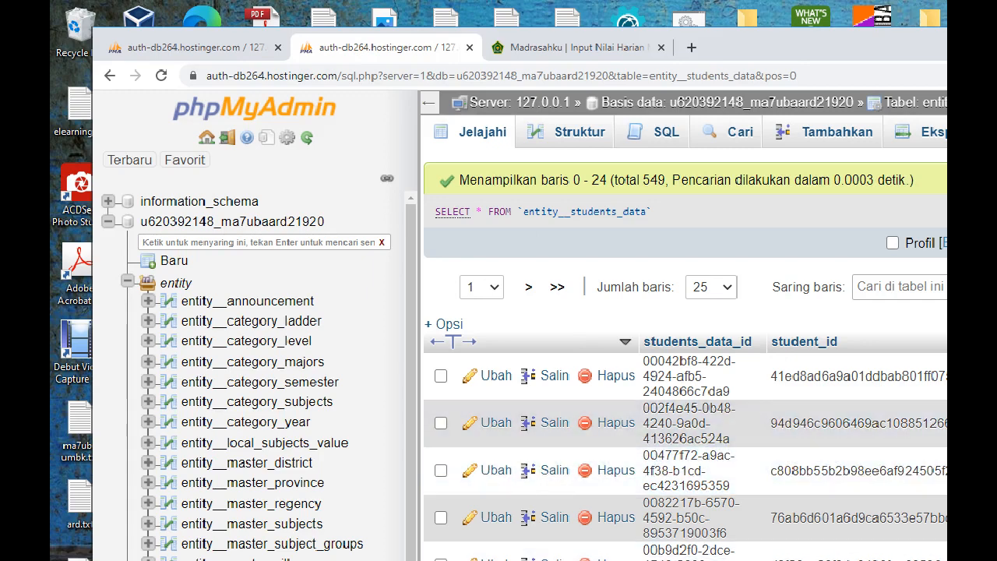
{"action": "left_click", "coordinate": [297, 445]}
{"action": "key", "text": "ctrl+a"}
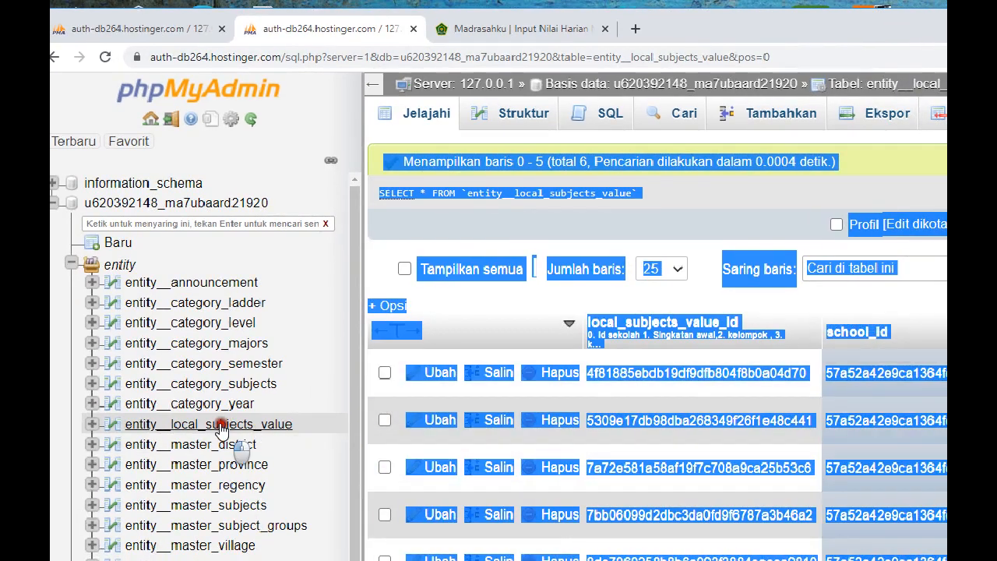
{"action": "left_click", "coordinate": [223, 425]}
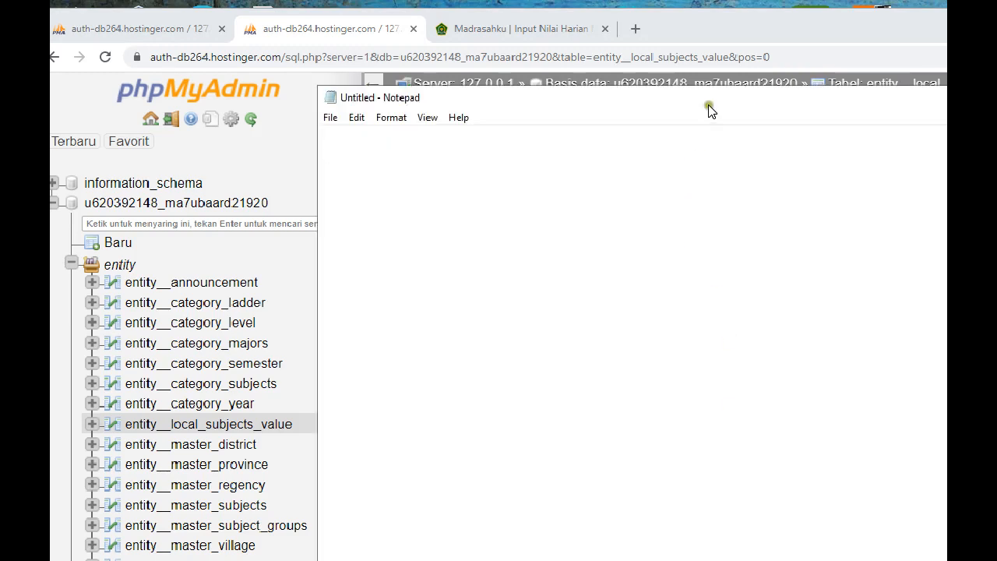
Copy the first row's local_subjects_value_id into Notepad, keeping the Notepad window clear of the table
{"action": "left_click_drag", "start_coordinate": [708, 106], "coordinate": [777, 543]}
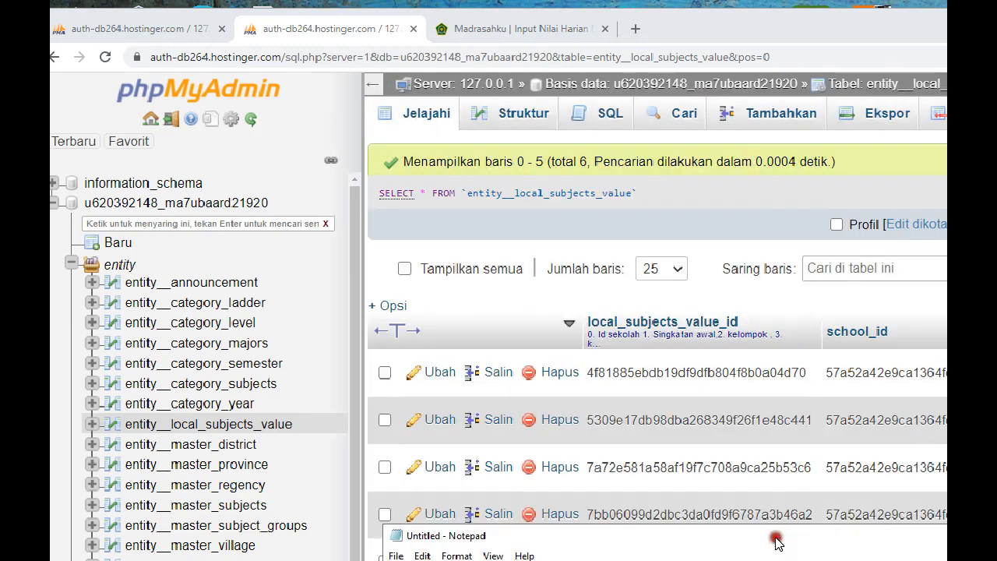
{"action": "double_click", "coordinate": [725, 374]}
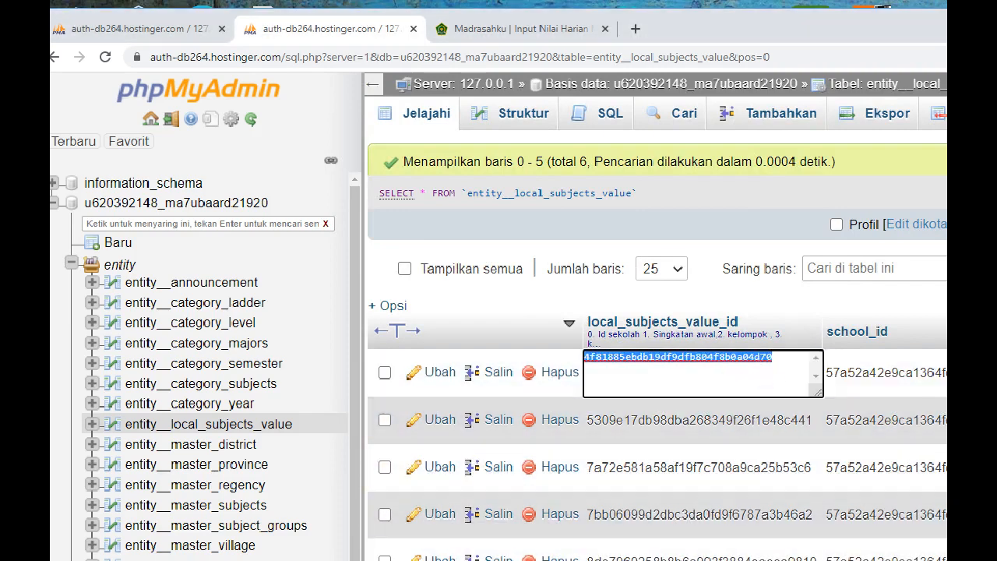
{"action": "key", "text": "alt+Tab"}
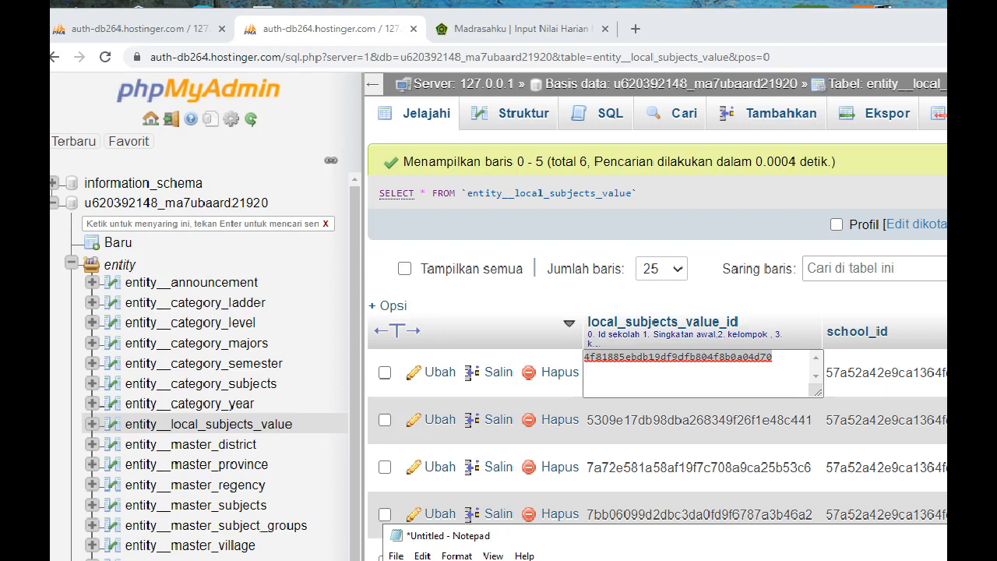
{"action": "left_click", "coordinate": [803, 470]}
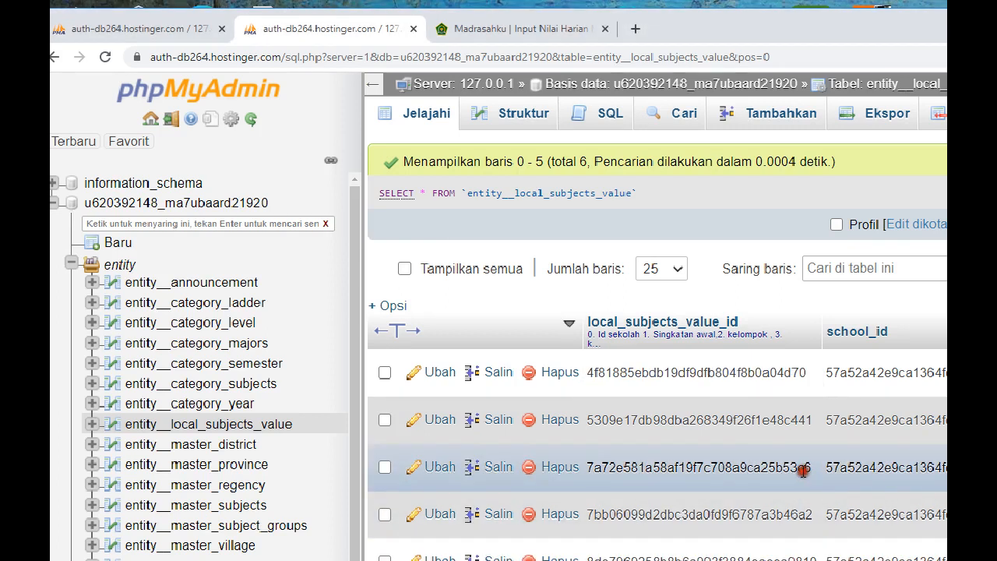
{"action": "key", "text": "alt+Tab"}
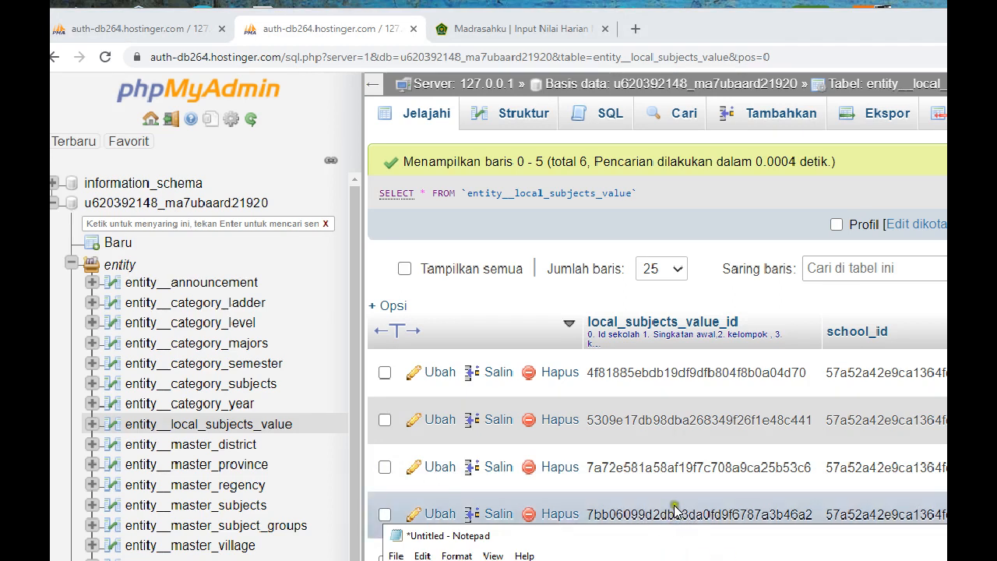
{"action": "left_click", "coordinate": [714, 454]}
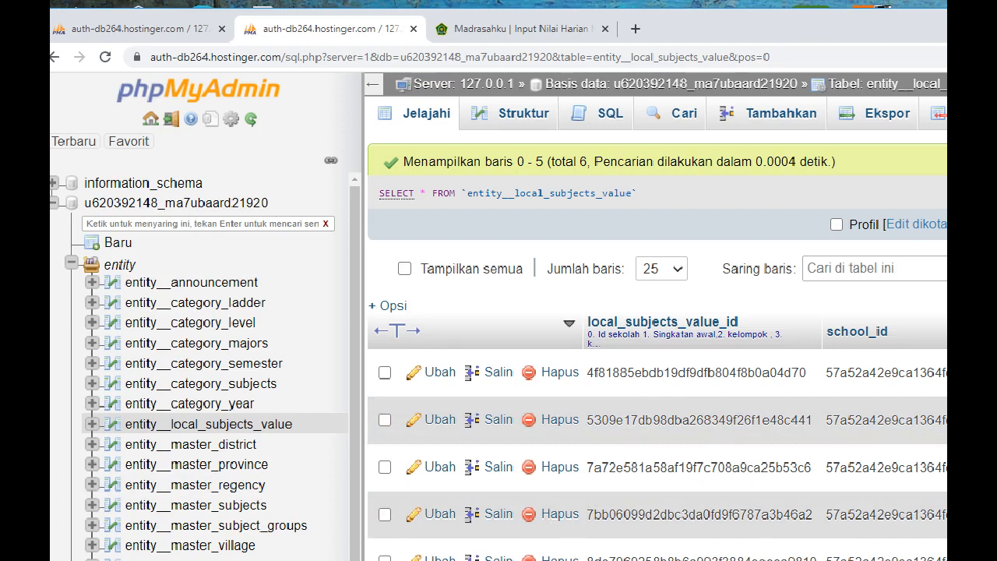
{"action": "key", "text": "alt+Tab"}
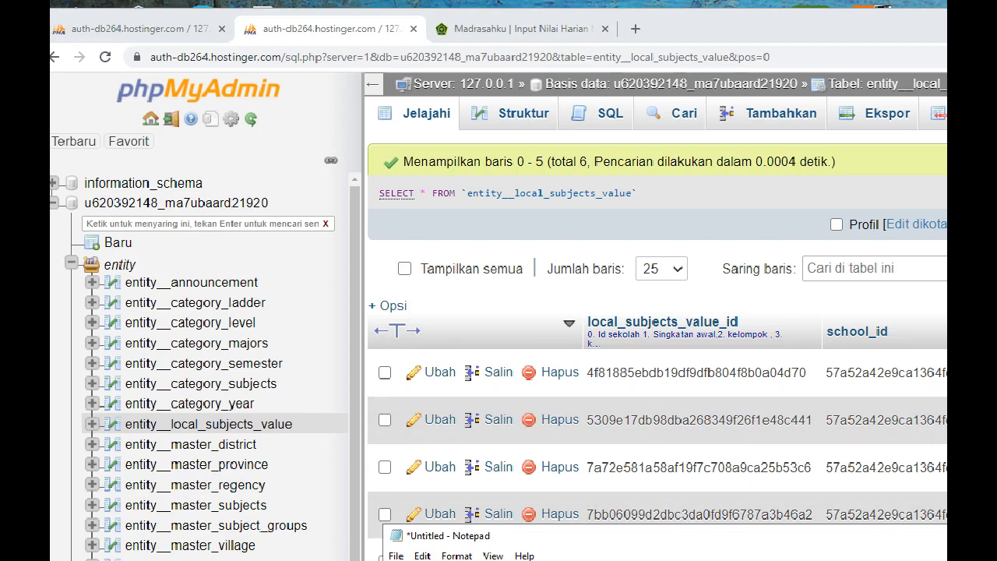
Open the SQL query editor for the entity__student_local_subjects_value table
{"action": "scroll", "coordinate": [199, 359], "scroll_direction": "down", "scroll_amount": 3}
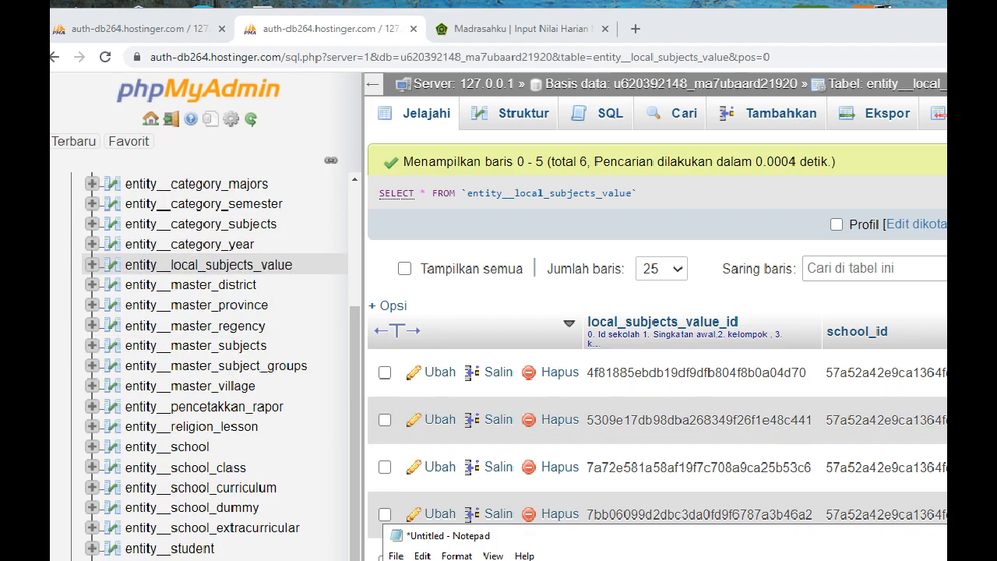
{"action": "left_click", "coordinate": [211, 559]}
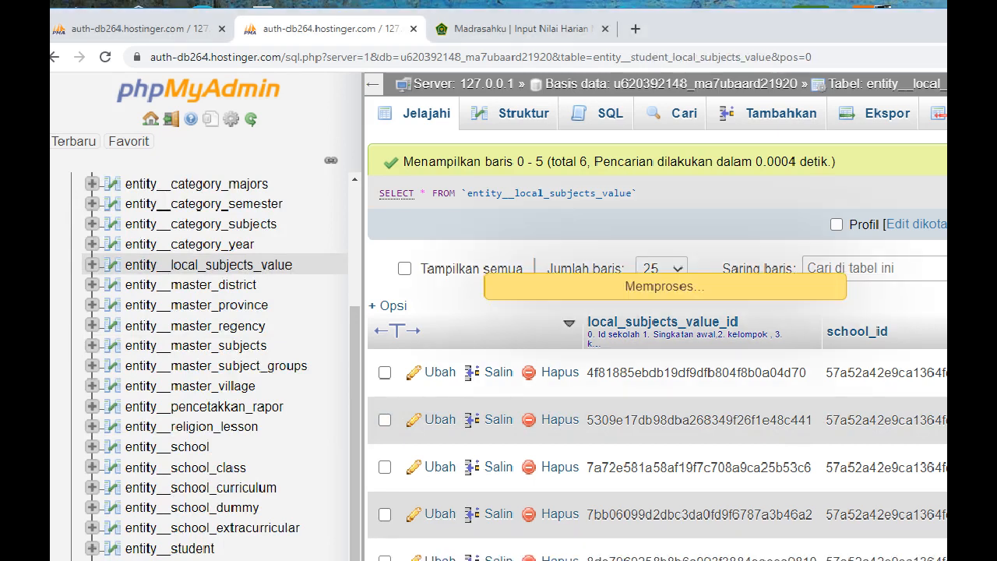
{"action": "left_click", "coordinate": [610, 115]}
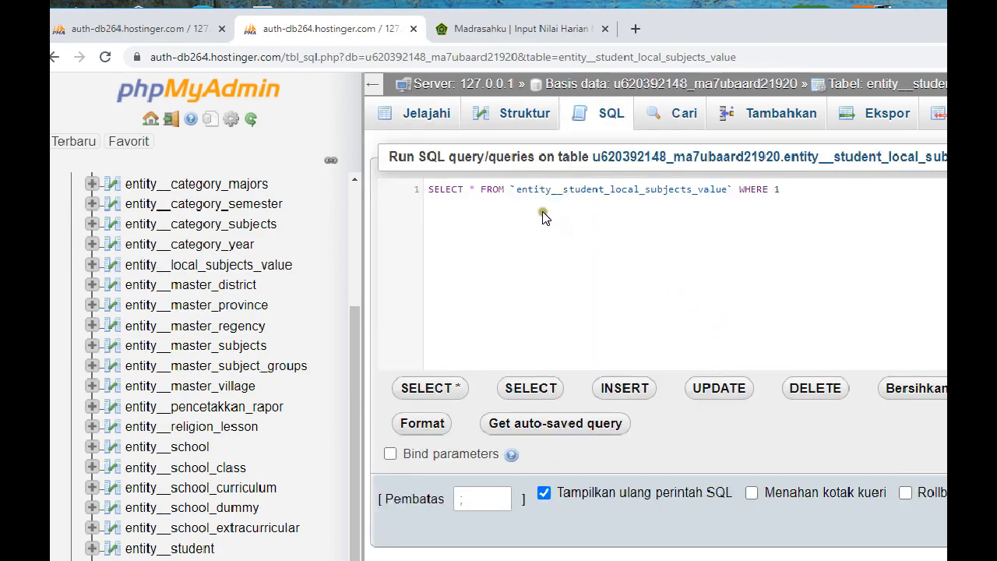
Qualify the asterisk in the SELECT clause with the table name `entity__student_local_subjects_value`
{"action": "left_click_drag", "start_coordinate": [510, 189], "coordinate": [734, 190]}
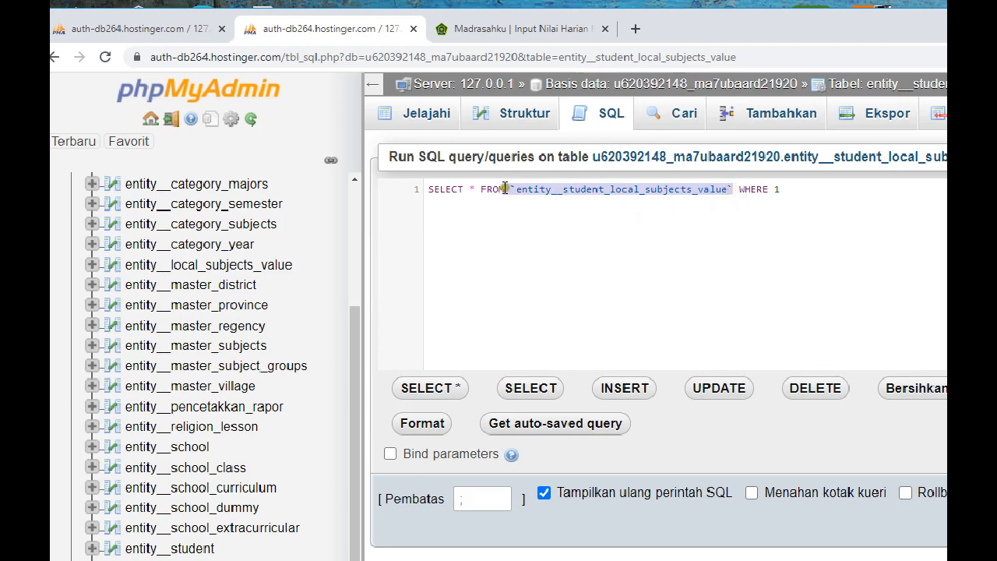
{"action": "key", "text": "ctrl+c"}
{"action": "left_click", "coordinate": [471, 189]}
{"action": "key", "text": "ctrl+v"}
{"action": "type", "text": "."}
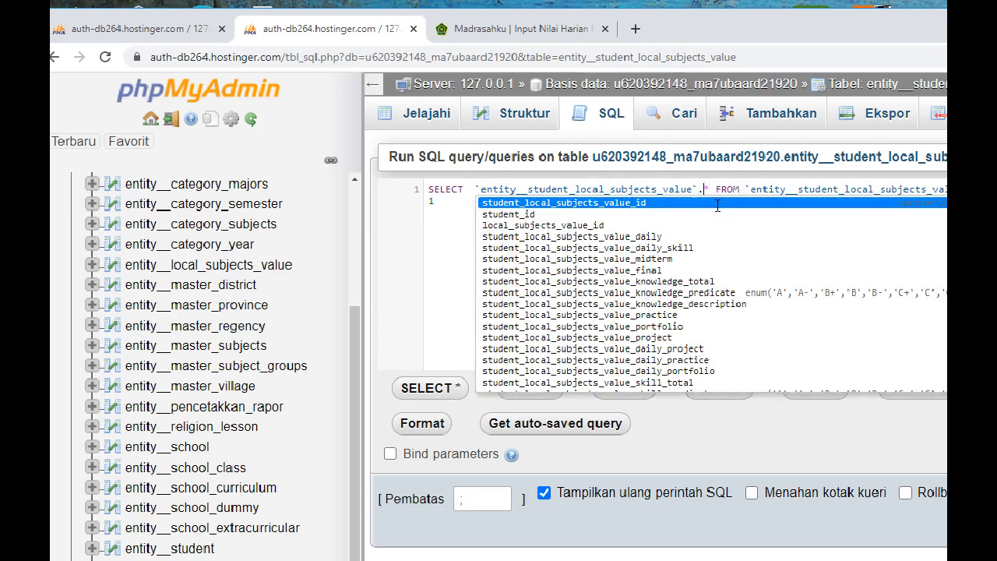
{"action": "left_click", "coordinate": [452, 220]}
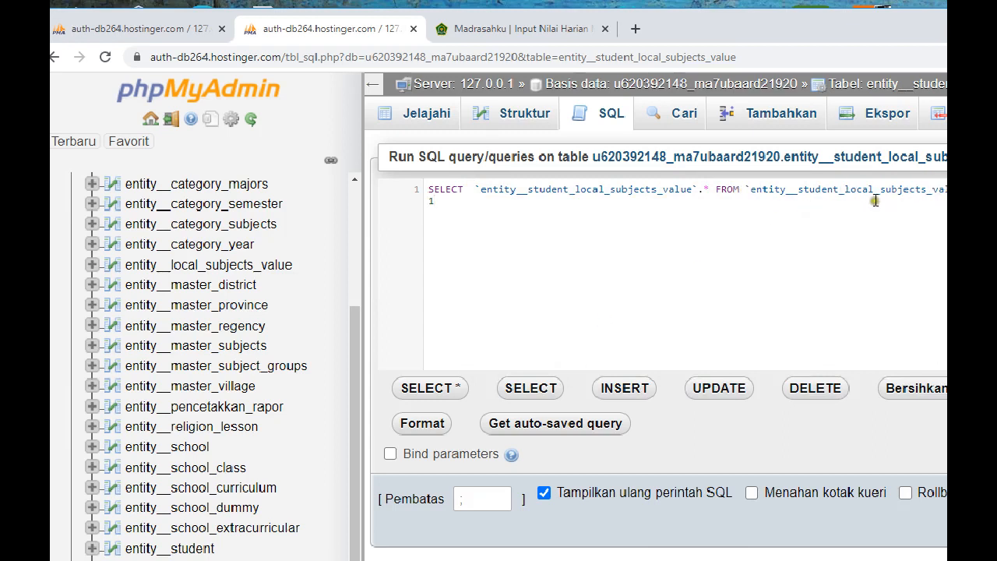
Replace the 1 in the WHERE clause with `entity__student_local_subjects_value`.`local_subjects_value_id`=' as the start of the condition
{"action": "key", "text": "BackSpace"}
{"action": "key", "text": "ctrl+v"}
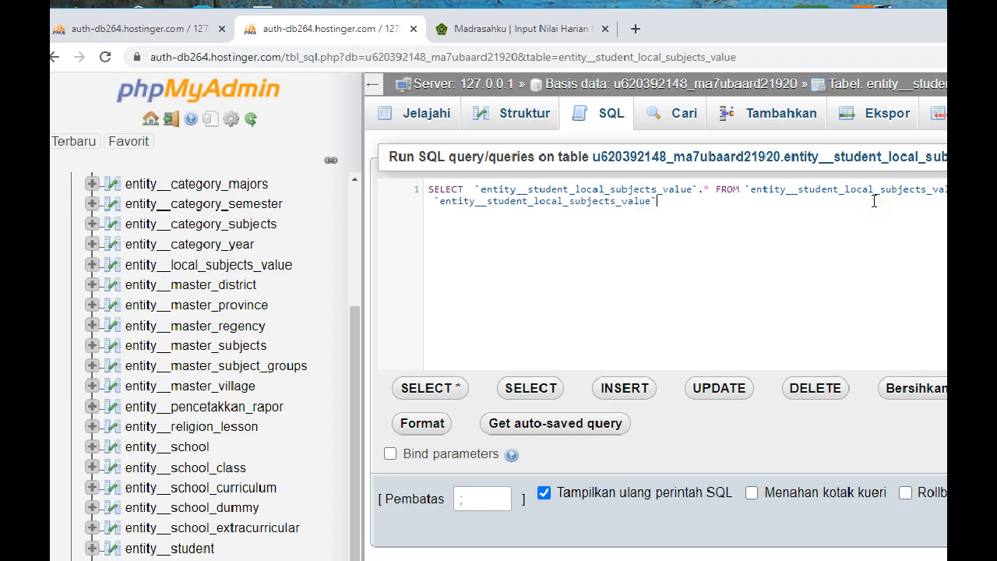
{"action": "type", "text": "."}
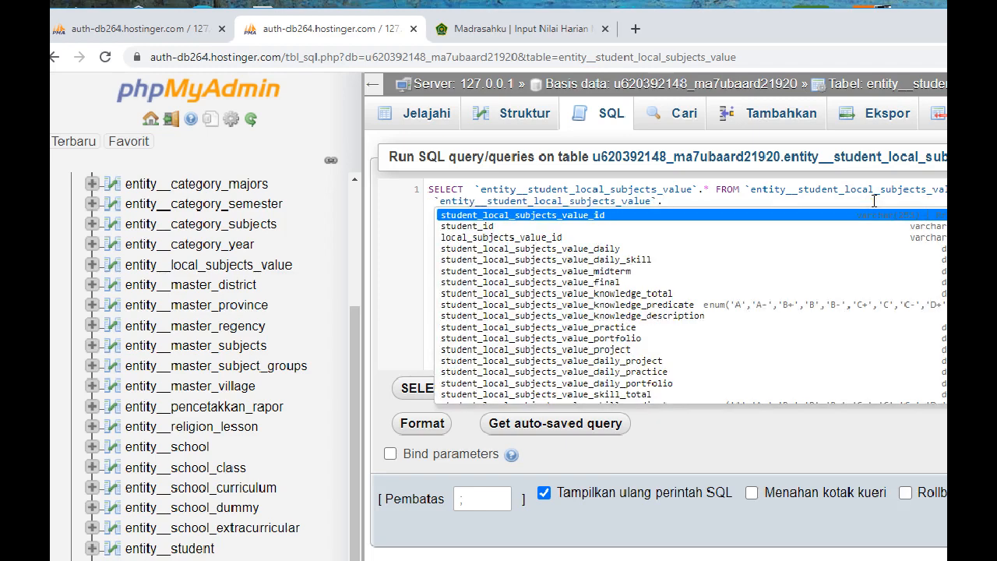
{"action": "key", "text": "Down"}
{"action": "key", "text": "Down"}
{"action": "key", "text": "Return"}
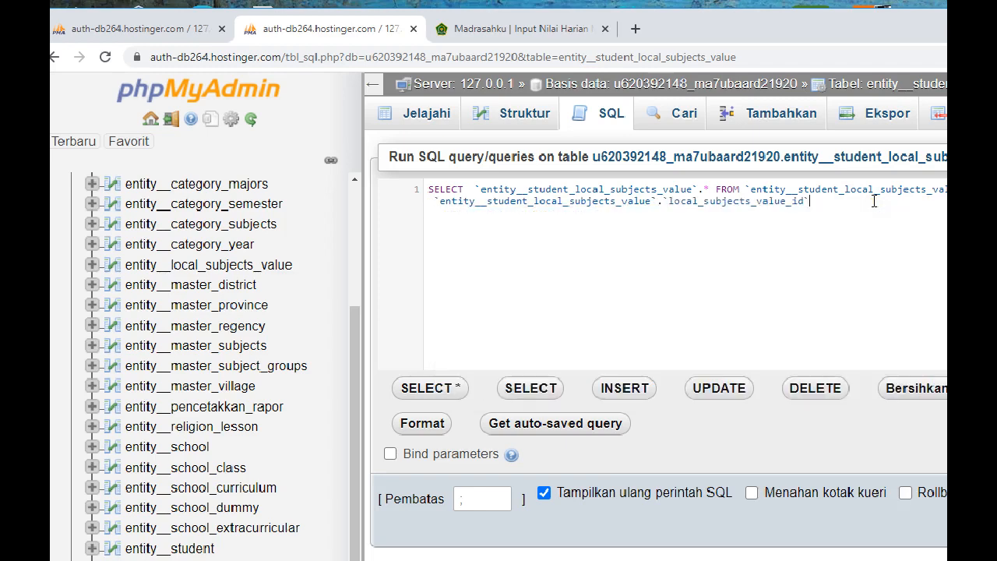
{"action": "type", "text": "='"}
{"action": "key", "text": "ctrl+v"}
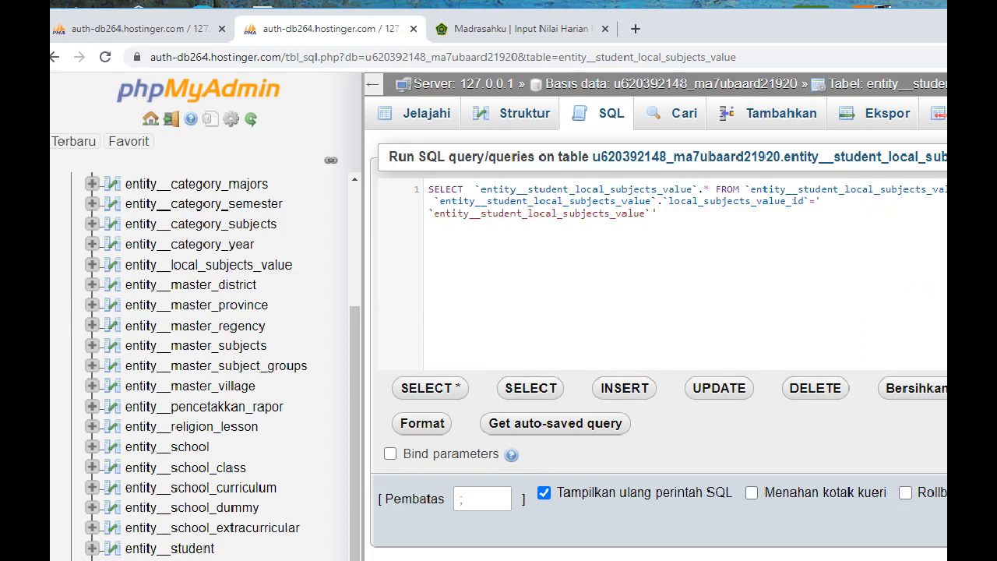
{"action": "left_click", "coordinate": [679, 219]}
{"action": "left_click_drag", "start_coordinate": [680, 218], "coordinate": [423, 218]}
{"action": "key", "text": "BackSpace"}
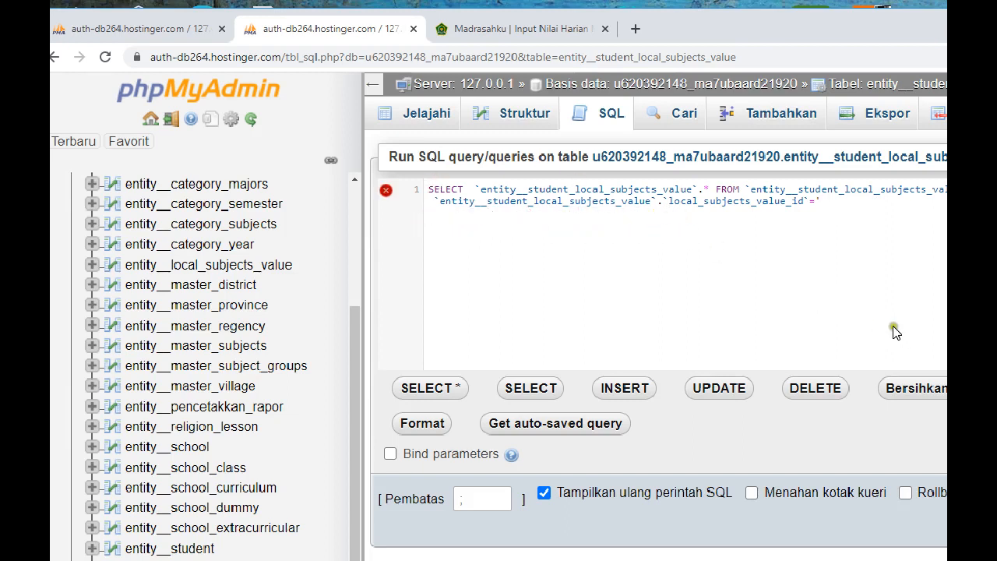
Complete the WHERE condition with the local_subjects_value_id kept in Notepad, enclosed in single quotes
{"action": "key", "text": "alt+Tab"}
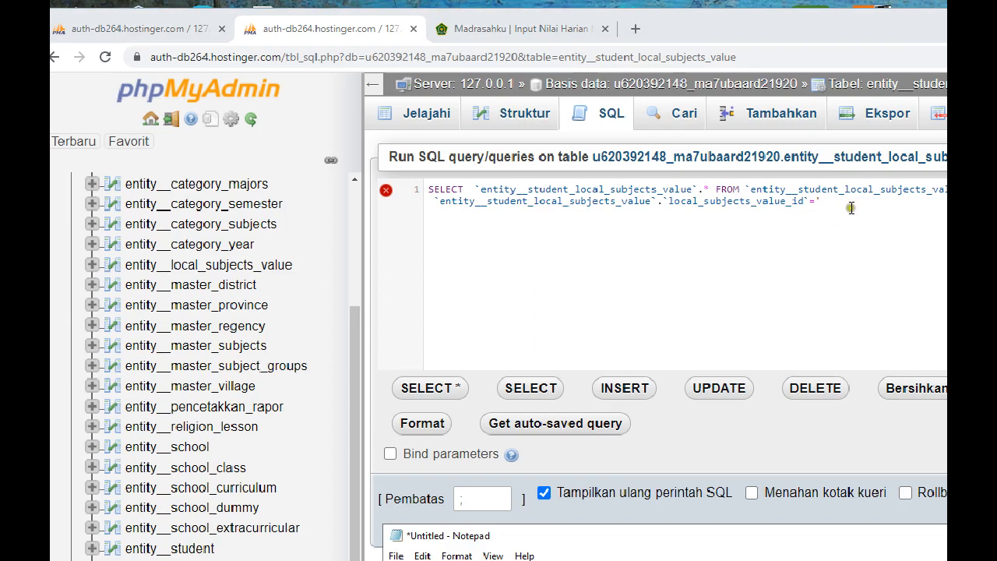
{"action": "key", "text": "alt+Tab"}
{"action": "key", "text": "ctrl+v"}
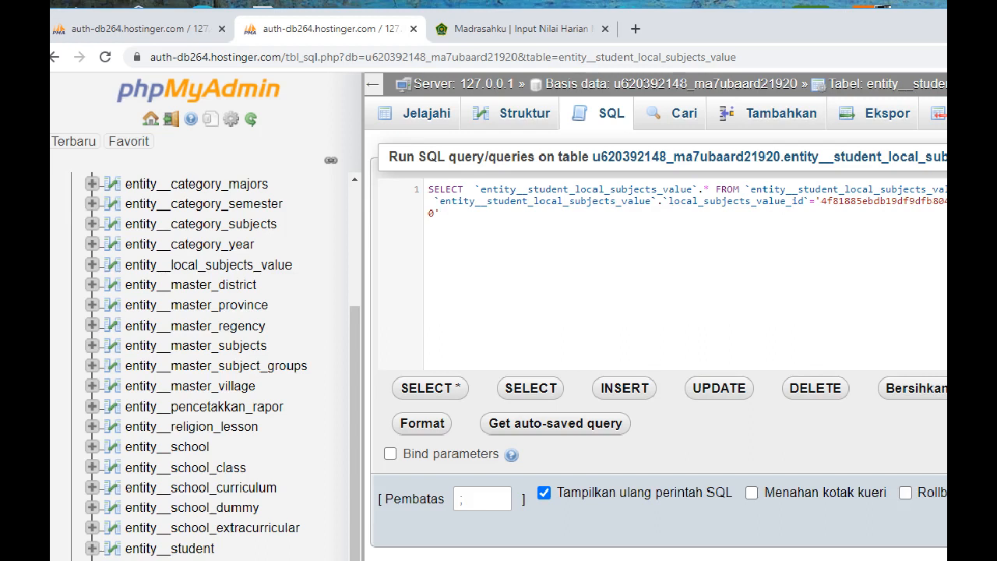
Split the query over several lines, breaking after SELECT and leaving blank lines between the FROM clause and WHERE
{"action": "key", "text": "Return"}
{"action": "key", "text": "Return"}
{"action": "key", "text": "Return"}
{"action": "key", "text": "Up"}
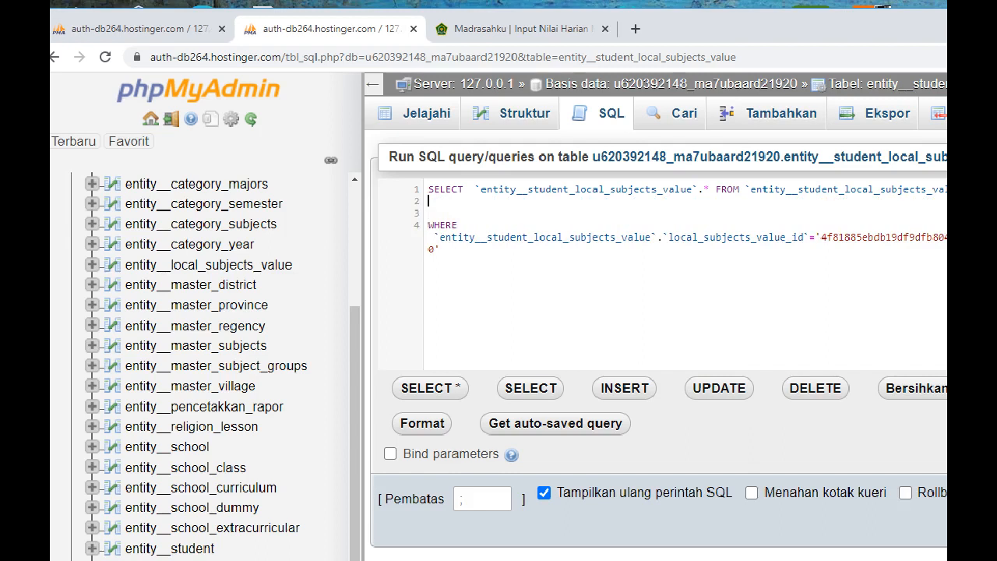
{"action": "key", "text": "Return"}
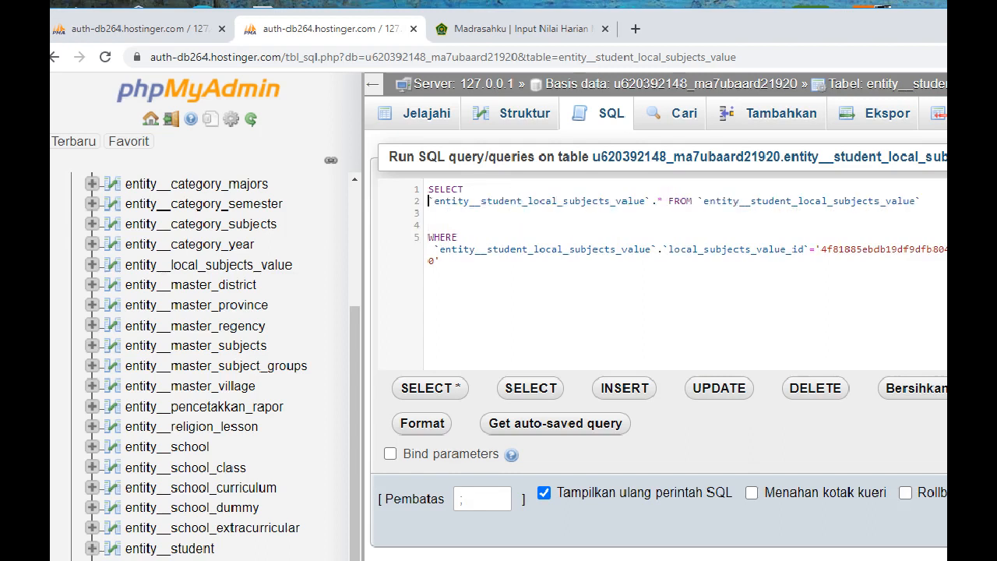
Add the column `entity__students_data`.`school_class_id` directly after SELECT, on the query's first line
{"action": "key", "text": "Left"}
{"action": "type", "text": "1"}
{"action": "type", "text": "`"}
{"action": "key", "text": "Down"}
{"action": "key", "text": "Down"}
{"action": "key", "text": "Down"}
{"action": "key", "text": "Down"}
{"action": "key", "text": "Down"}
{"action": "key", "text": "Down"}
{"action": "key", "text": "Down"}
{"action": "key", "text": "Down"}
{"action": "key", "text": "Down"}
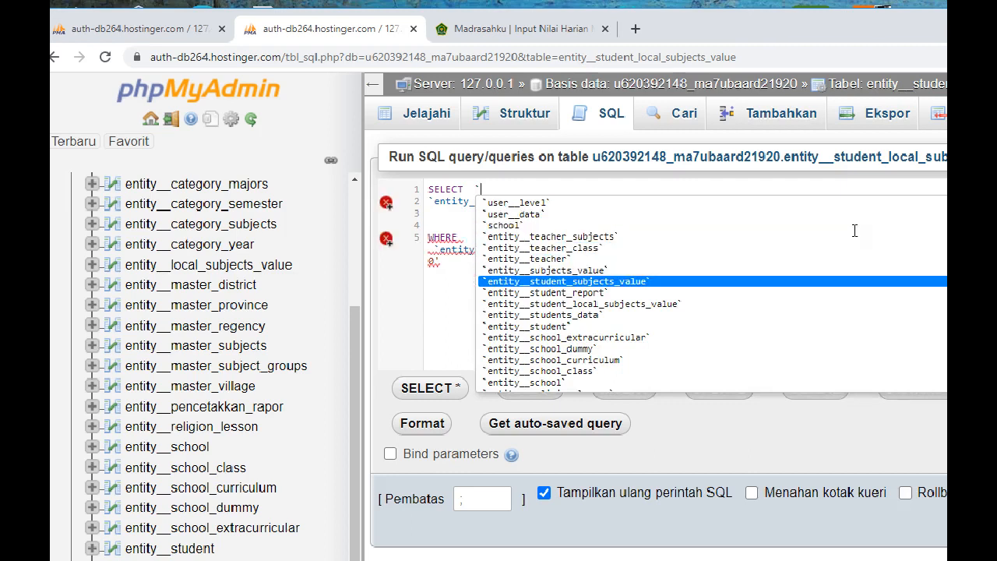
{"action": "key", "text": "Down"}
{"action": "key", "text": "Return"}
{"action": "type", "text": "."}
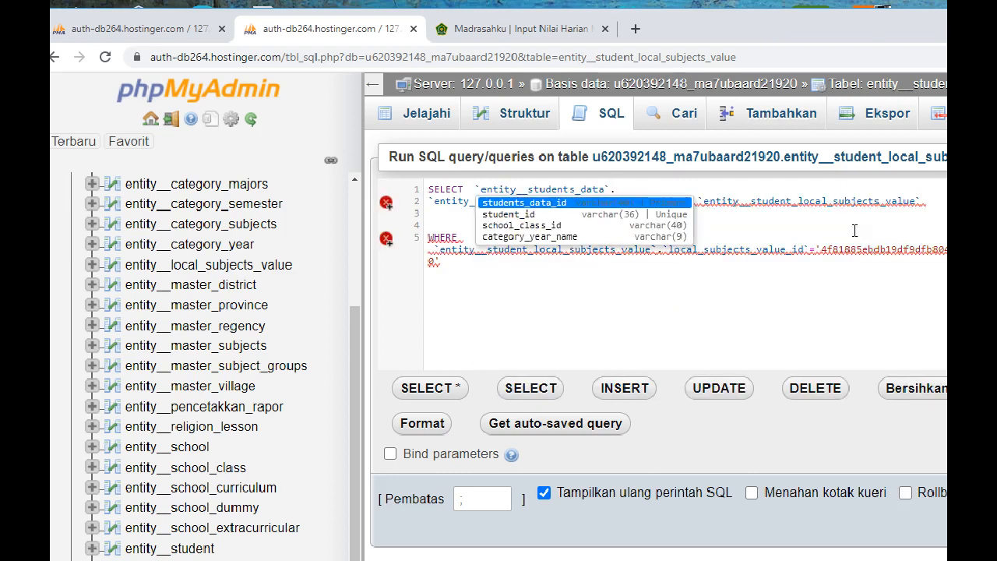
{"action": "key", "text": "Down"}
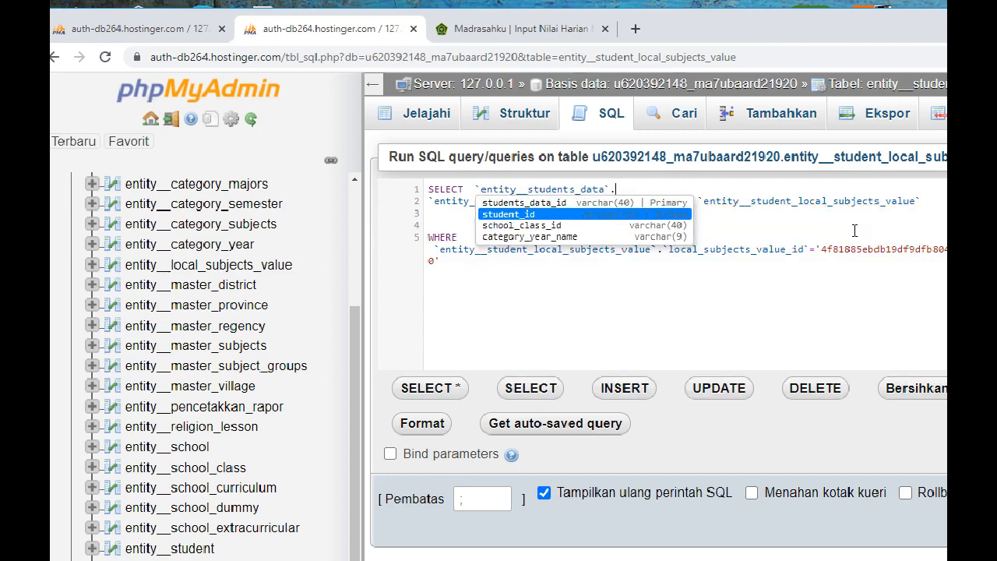
{"action": "key", "text": "Down"}
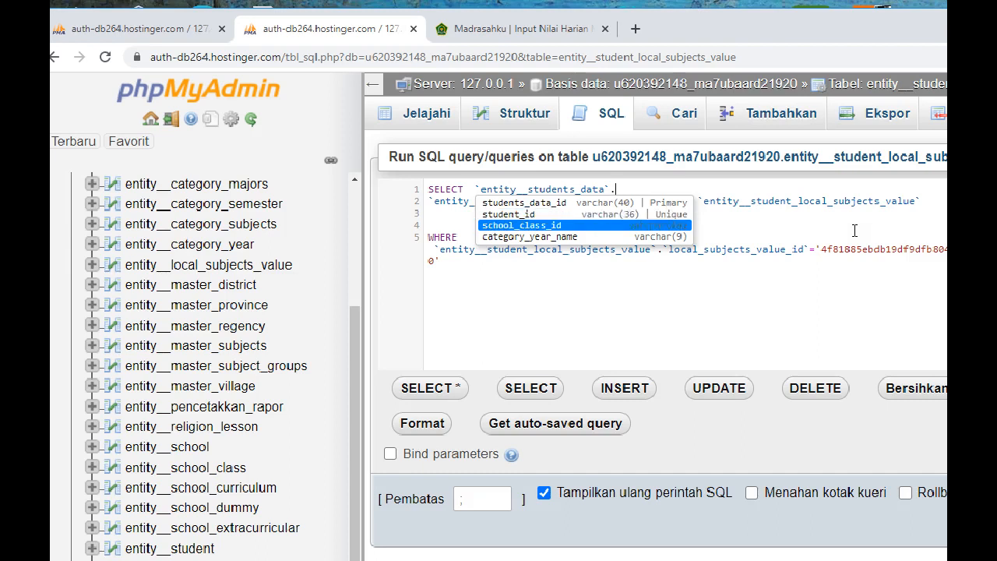
{"action": "key", "text": "Return"}
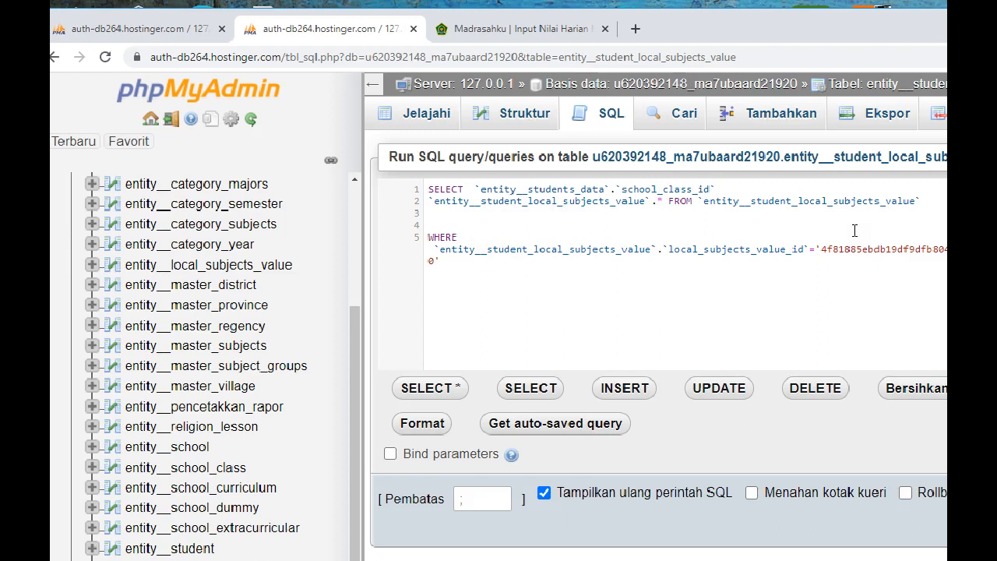
Follow the school_class_id column with a comma and add "left join `entity__students_data` on" below the FROM clause
{"action": "key", "text": "Right"}
{"action": "type", "text": "lef"}
{"action": "type", "text": "join `"}
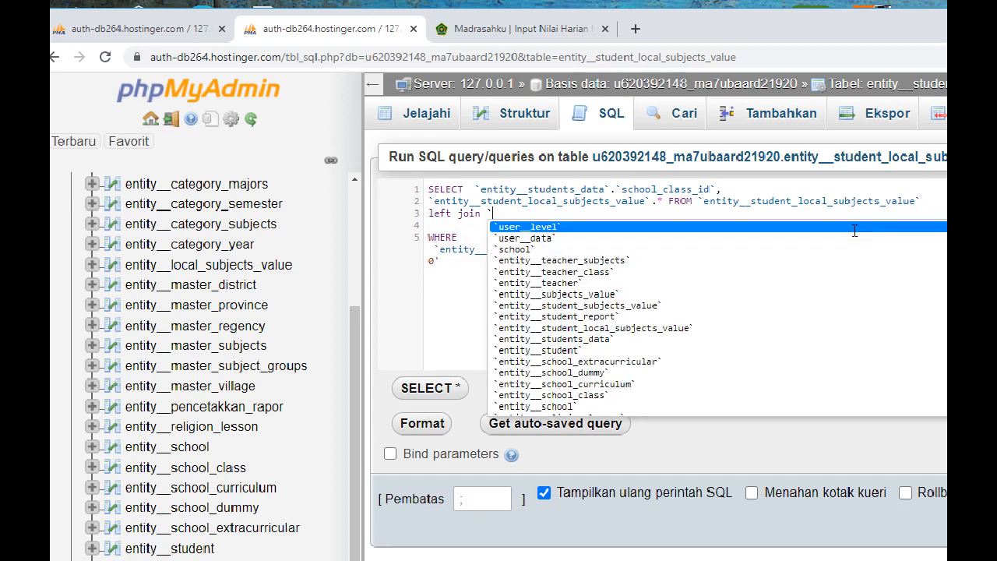
{"action": "key", "text": "Down"}
{"action": "key", "text": "Down"}
{"action": "key", "text": "Down"}
{"action": "key", "text": "Down"}
{"action": "key", "text": "Down"}
{"action": "key", "text": "Down"}
{"action": "key", "text": "Down"}
{"action": "key", "text": "Down"}
{"action": "key", "text": "Down"}
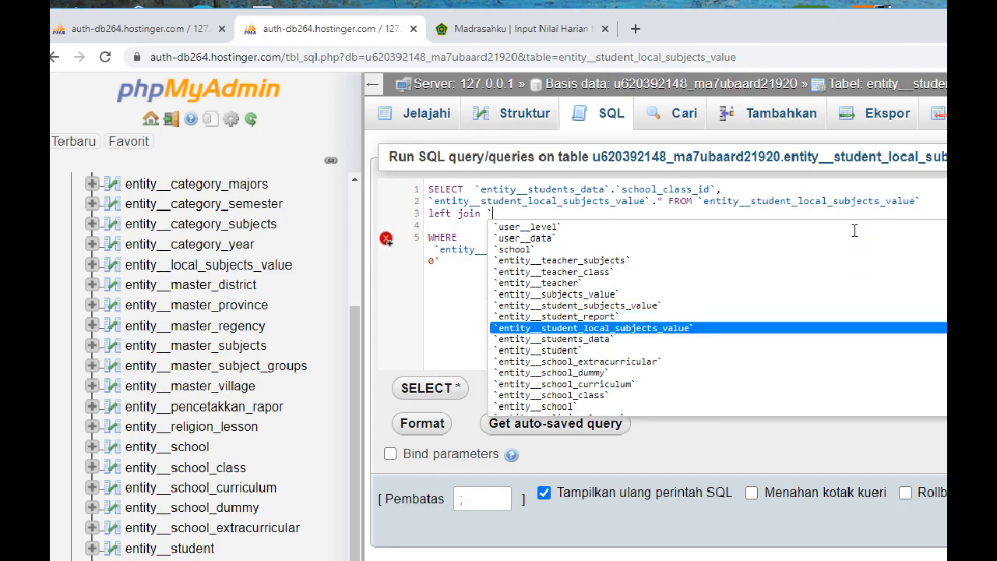
{"action": "key", "text": "Down"}
{"action": "key", "text": "Return"}
{"action": "type", "text": "on "}
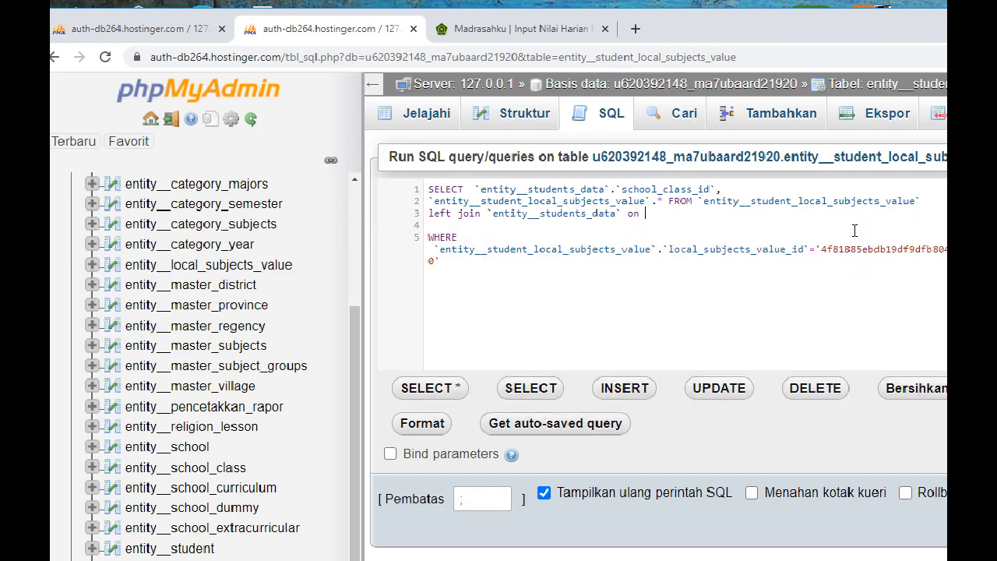
Write the join condition as `entity__student_local_subjects_value`.`student_id`=`entity__students_data`.`student_id`
{"action": "type", "text": "`"}
{"action": "key", "text": "Down"}
{"action": "key", "text": "Down"}
{"action": "key", "text": "Down"}
{"action": "key", "text": "Down"}
{"action": "key", "text": "Down"}
{"action": "key", "text": "Down"}
{"action": "key", "text": "Down"}
{"action": "key", "text": "Down"}
{"action": "key", "text": "Down"}
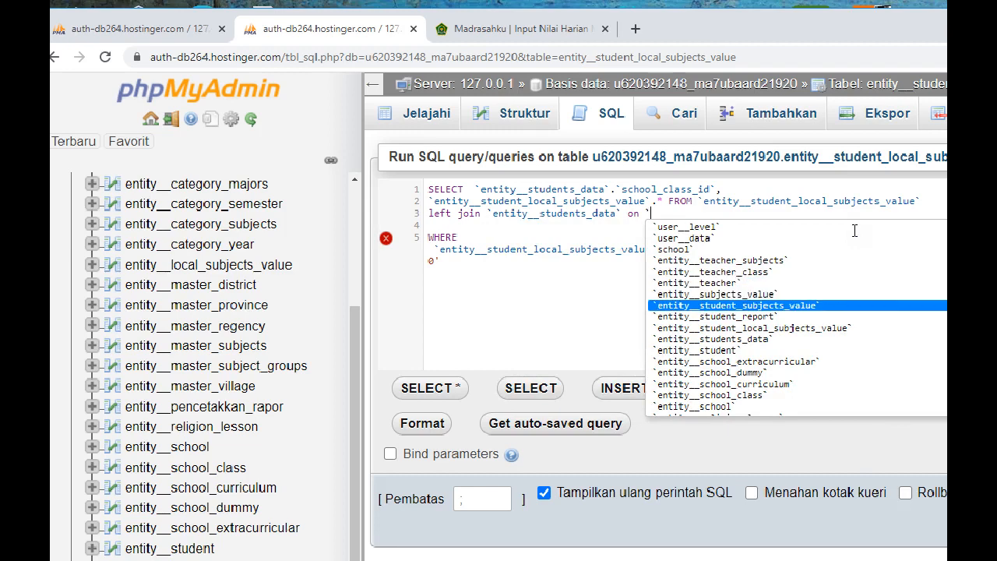
{"action": "key", "text": "Return"}
{"action": "type", "text": "."}
{"action": "key", "text": "Down"}
{"action": "key", "text": "Down"}
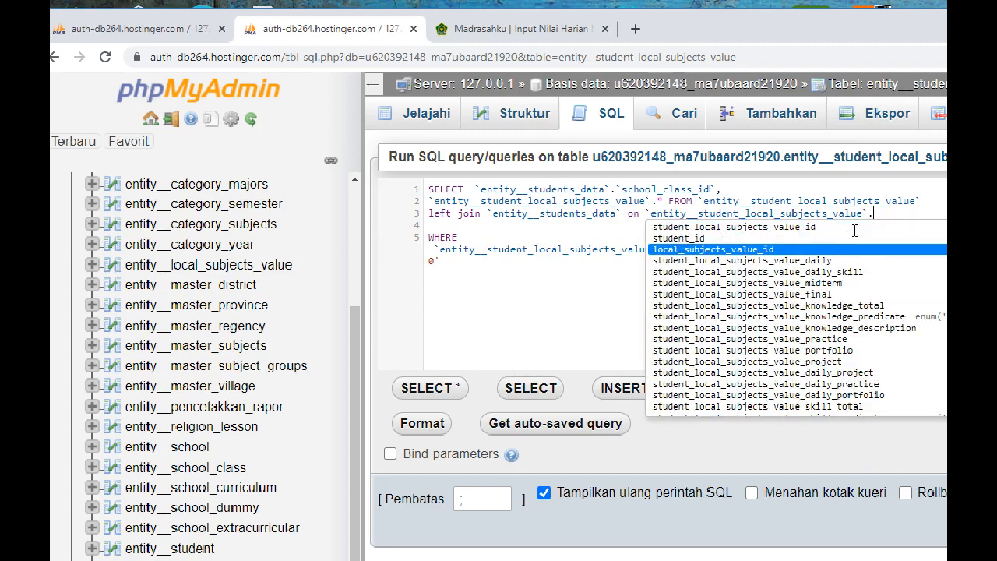
{"action": "key", "text": "Up"}
{"action": "key", "text": "Return"}
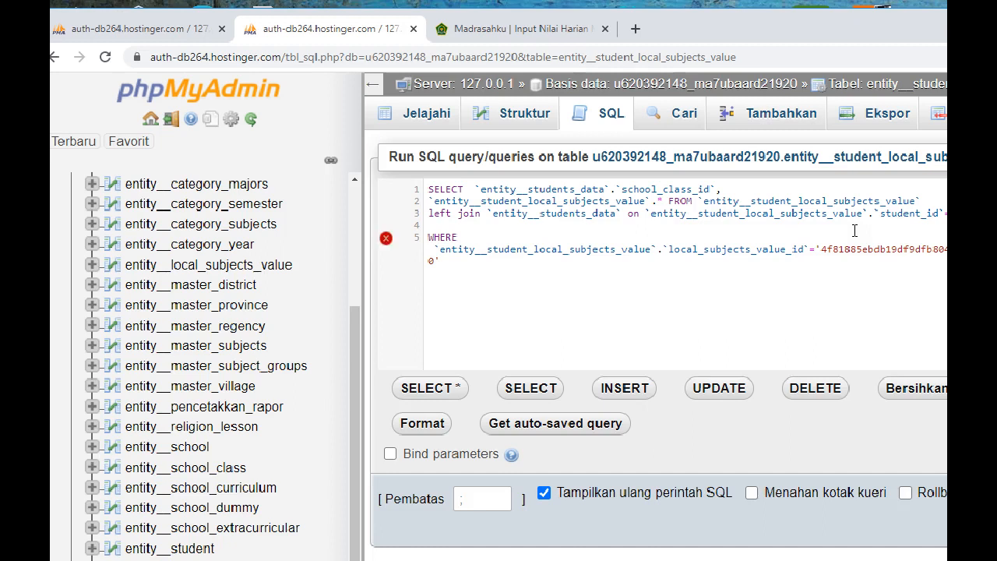
{"action": "key", "text": "ctrl+v"}
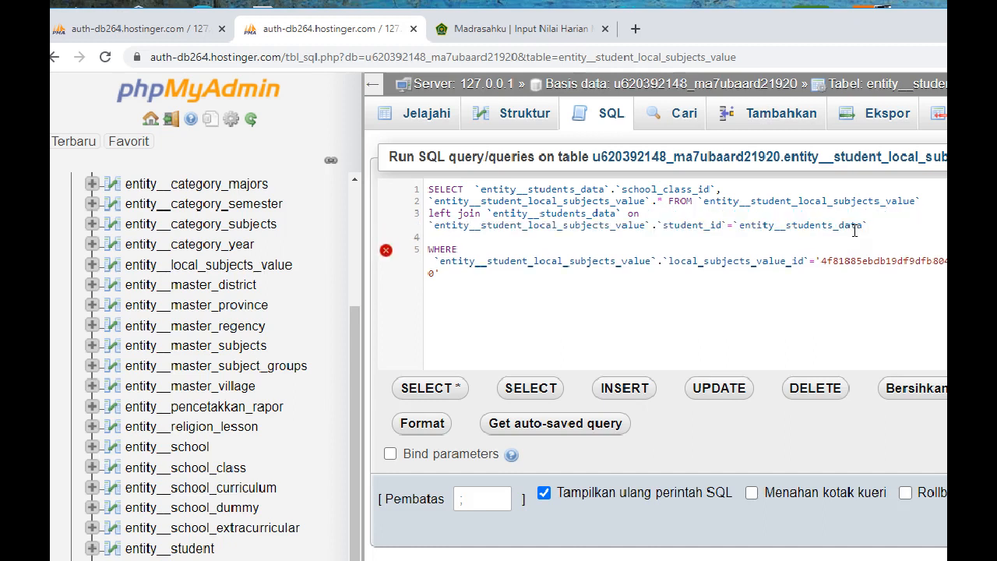
{"action": "type", "text": "."}
{"action": "key", "text": "Return"}
Append "and `entity__students_data`.`school_class_id`=" to the end of the WHERE clause
{"action": "left_click", "coordinate": [470, 271]}
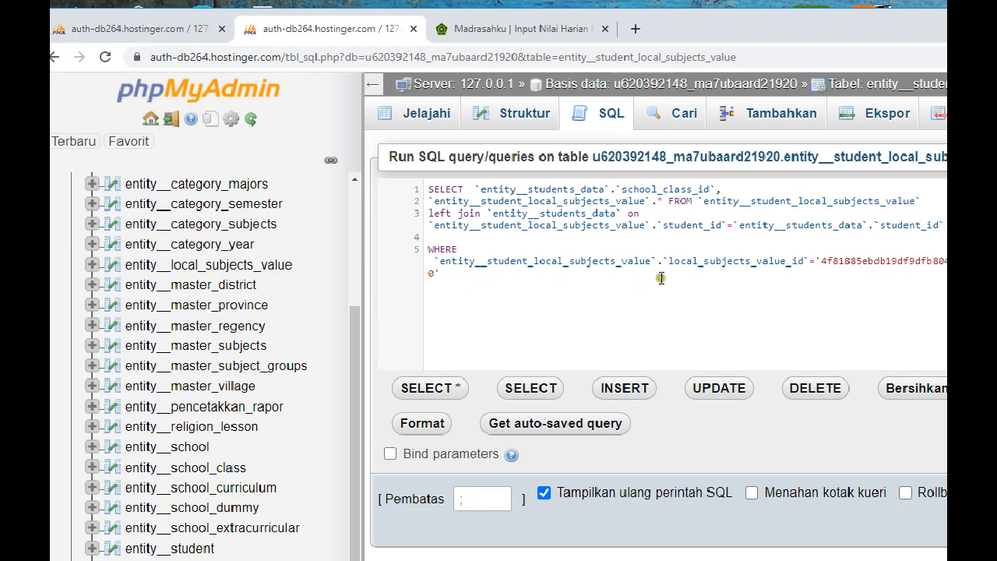
{"action": "type", "text": "and `"}
{"action": "key", "text": "Down"}
{"action": "key", "text": "Down"}
{"action": "key", "text": "Down"}
{"action": "key", "text": "Down"}
{"action": "key", "text": "Down"}
{"action": "key", "text": "Down"}
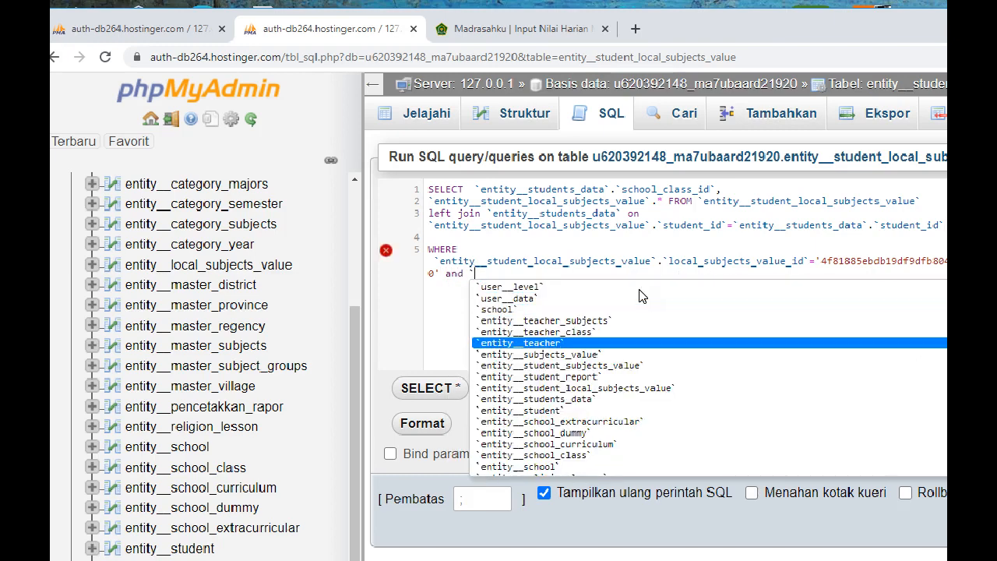
{"action": "key", "text": "Down"}
{"action": "key", "text": "Down"}
{"action": "key", "text": "Down"}
{"action": "key", "text": "Down"}
{"action": "key", "text": "Return"}
{"action": "type", "text": "."}
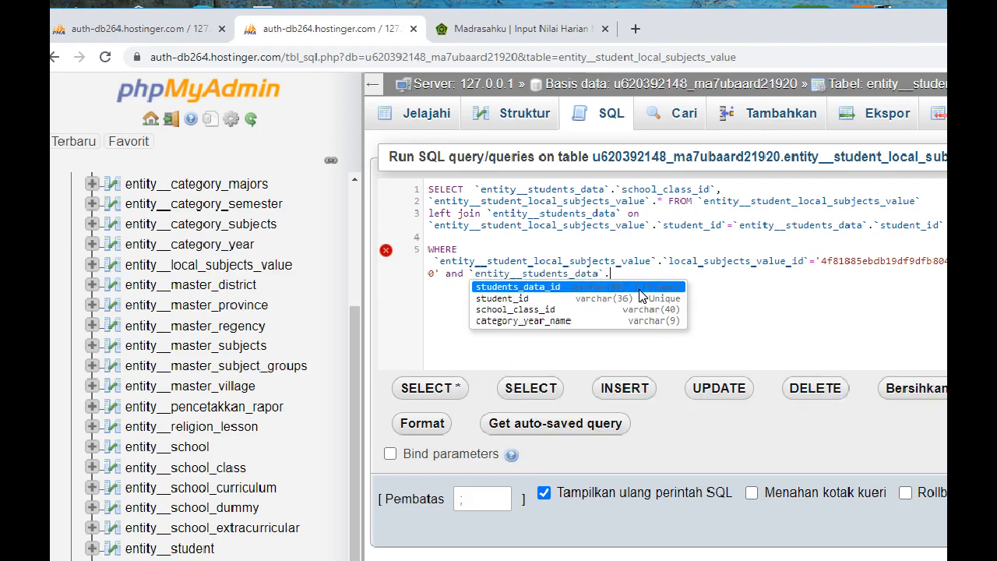
{"action": "key", "text": "Down"}
{"action": "key", "text": "Down"}
{"action": "key", "text": "Return"}
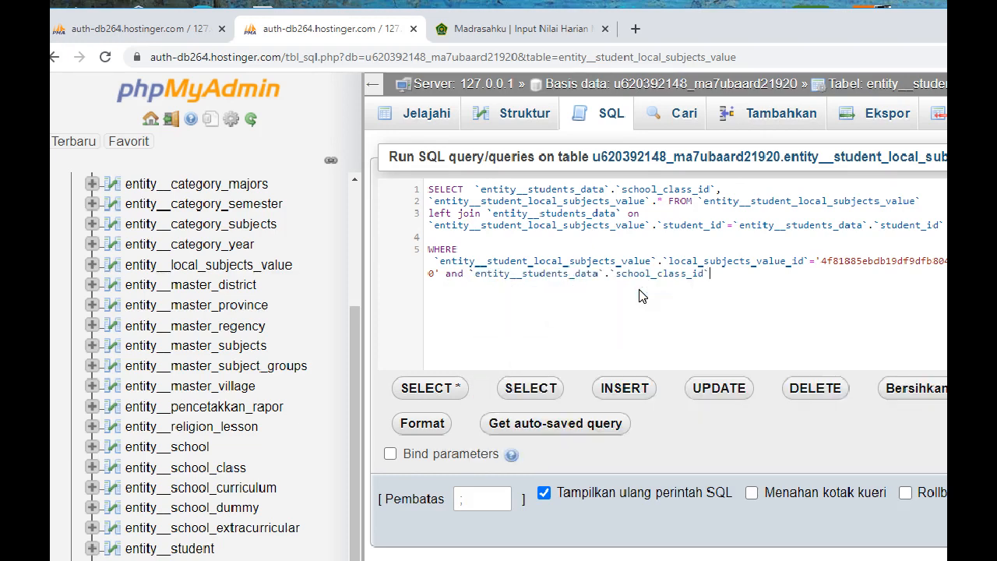
{"action": "type", "text": "="}
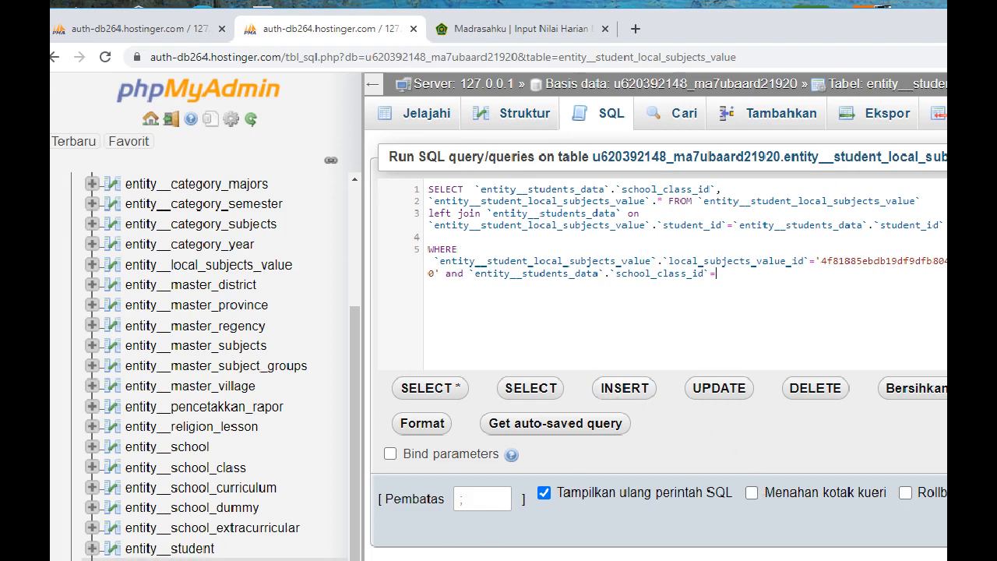
Open entity__students_data in a new browser tab and look up the 8 E school_class_id in the entity__school_class table
{"action": "left_click", "coordinate": [508, 212], "text": "ctrl"}
{"action": "left_click", "coordinate": [518, 28]}
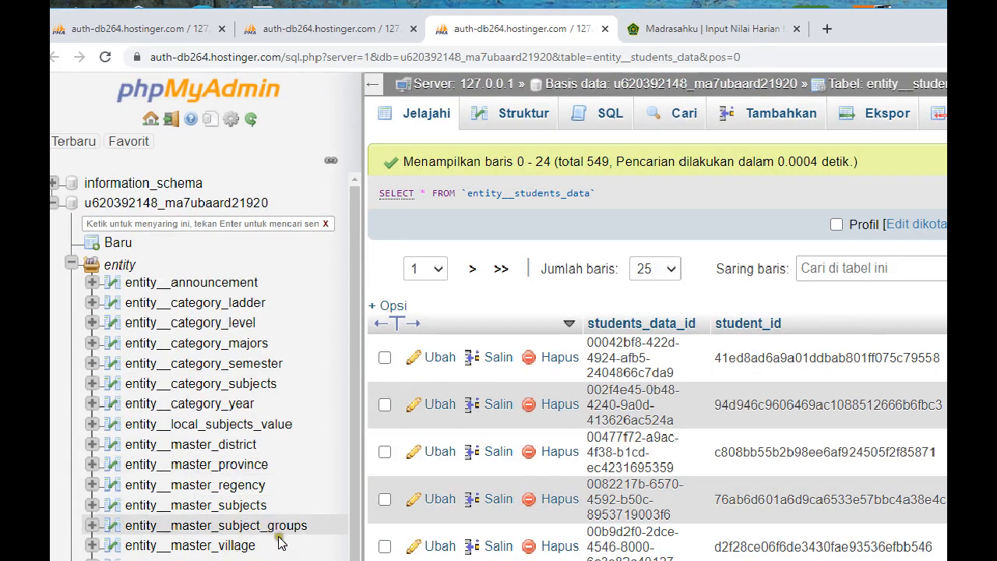
{"action": "scroll", "coordinate": [279, 528], "scroll_direction": "down", "scroll_amount": 1}
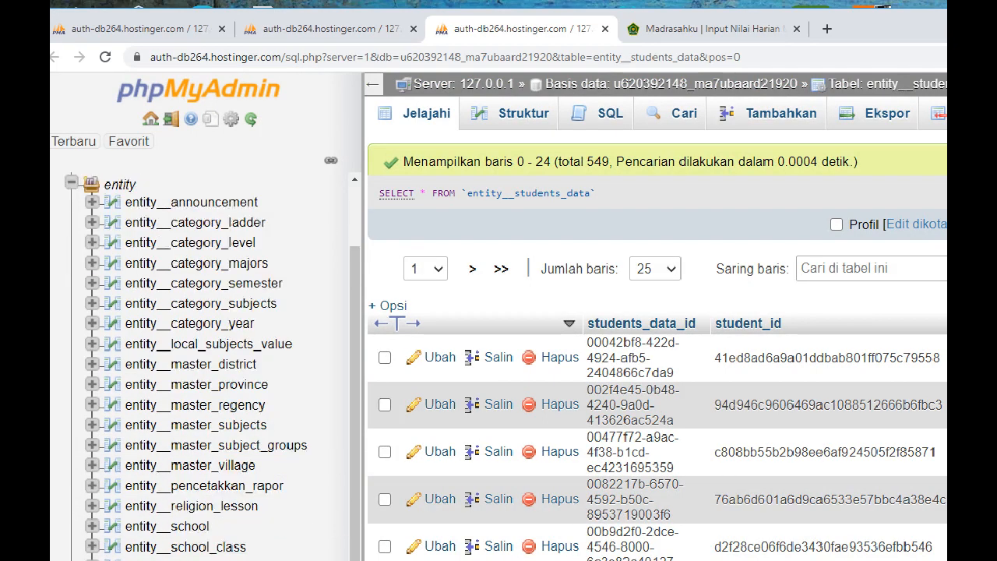
{"action": "left_click", "coordinate": [234, 548]}
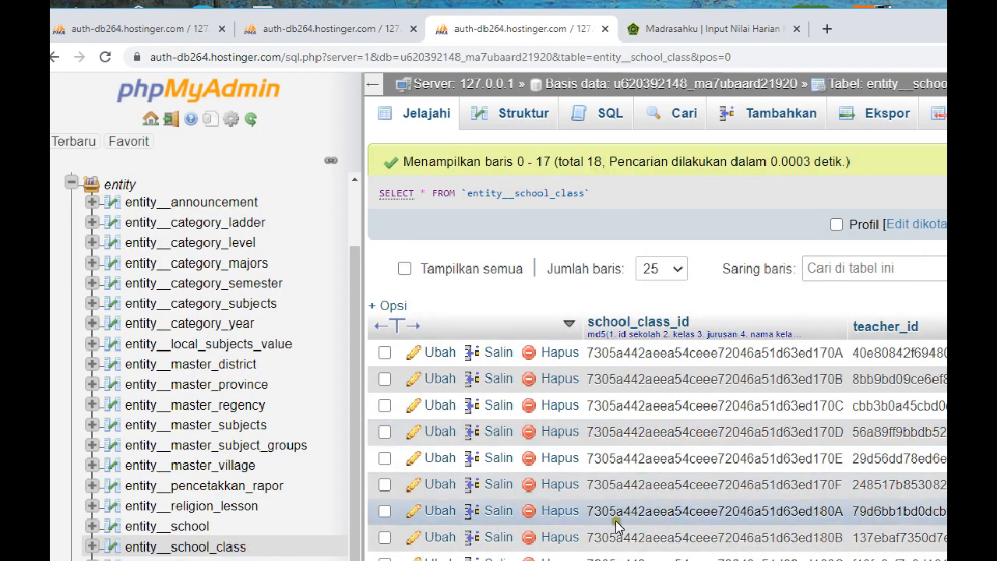
{"action": "key", "text": "alt+Left"}
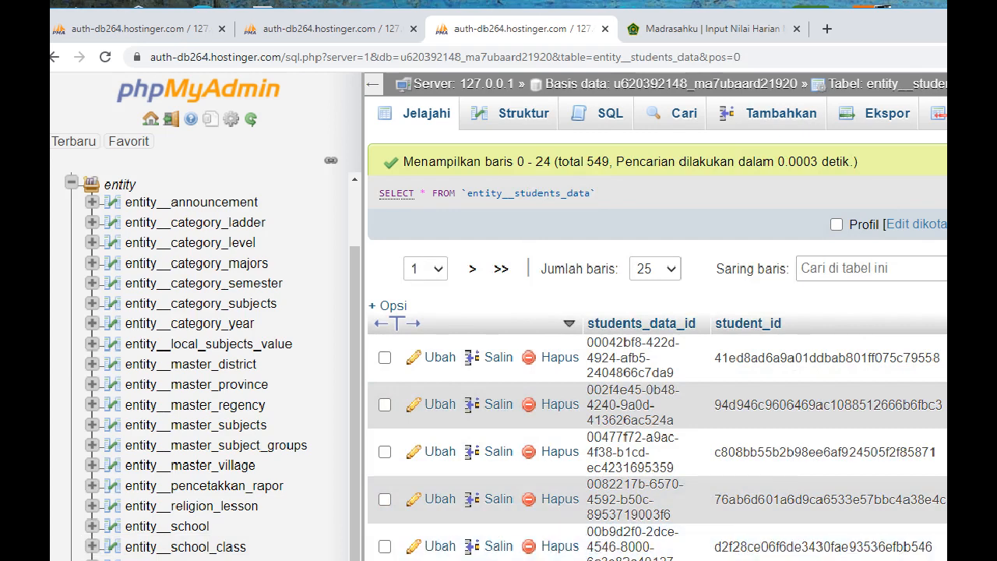
Complete the school_class_id condition in the query with '7305a442aeea54ceee72046a51d63ed180E' and run the query
{"action": "left_click", "coordinate": [328, 30]}
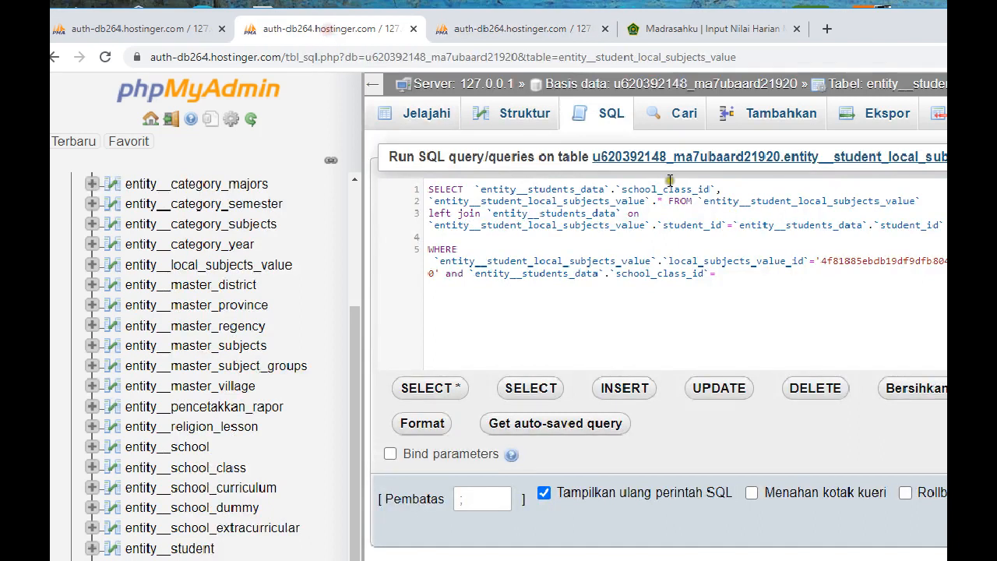
{"action": "type", "text": "'7305a442aeea54ceee72046a51d63ed180E'"}
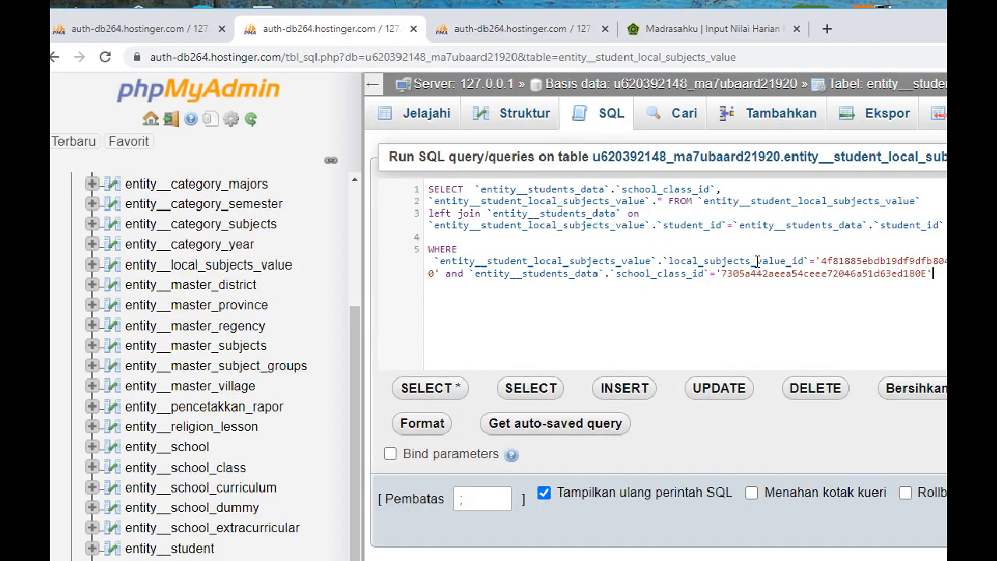
{"action": "key", "text": "ctrl+Return"}
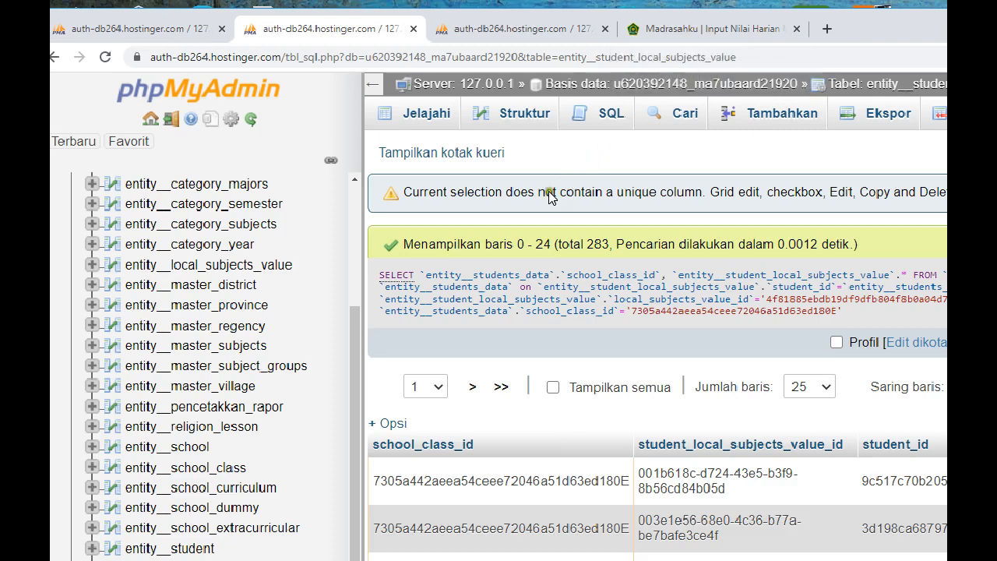
Show 500 rows per page for the query result and look through the listed student subject values
{"action": "left_click_drag", "start_coordinate": [537, 243], "coordinate": [626, 243]}
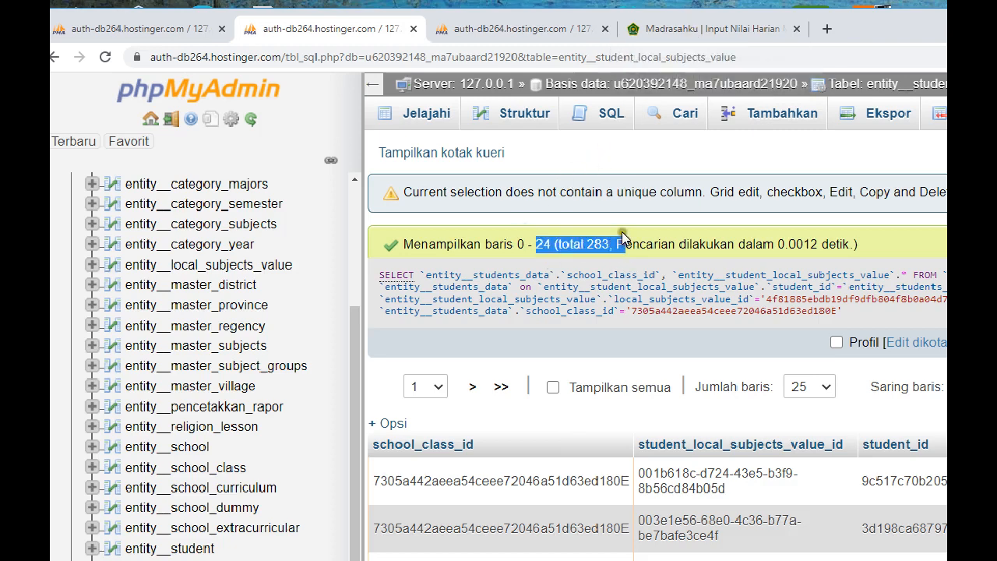
{"action": "left_click", "coordinate": [583, 243]}
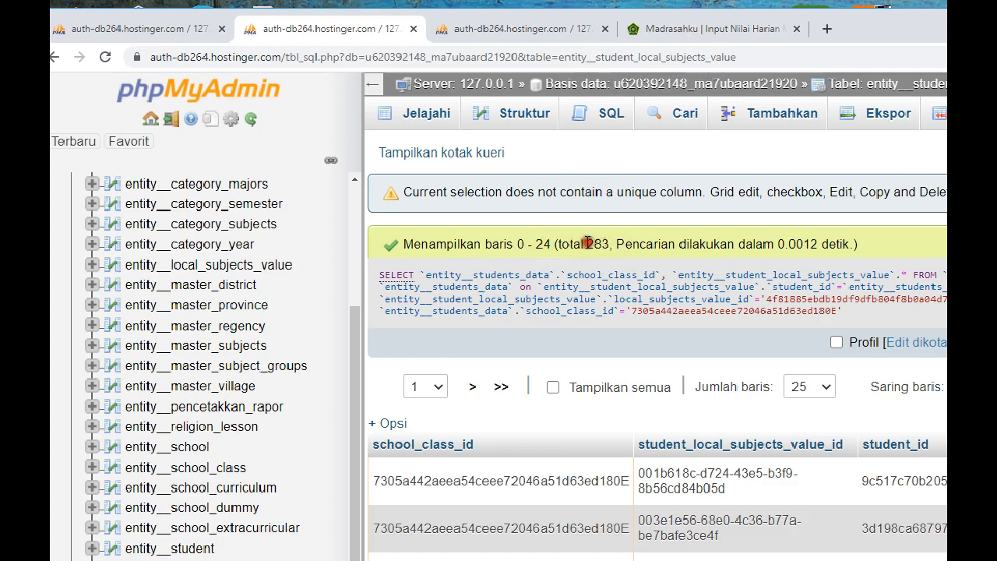
{"action": "left_click", "coordinate": [823, 387]}
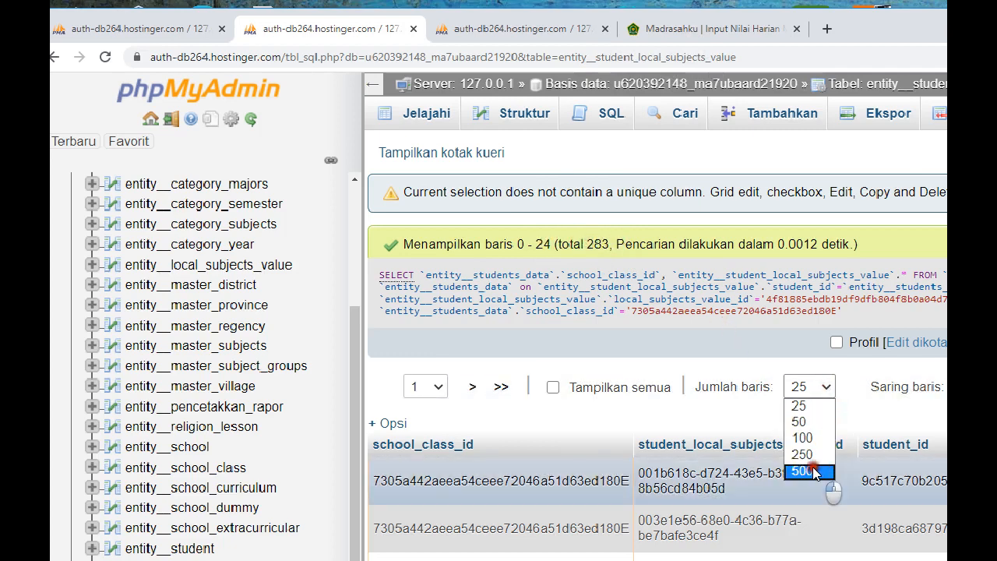
{"action": "left_click", "coordinate": [812, 471]}
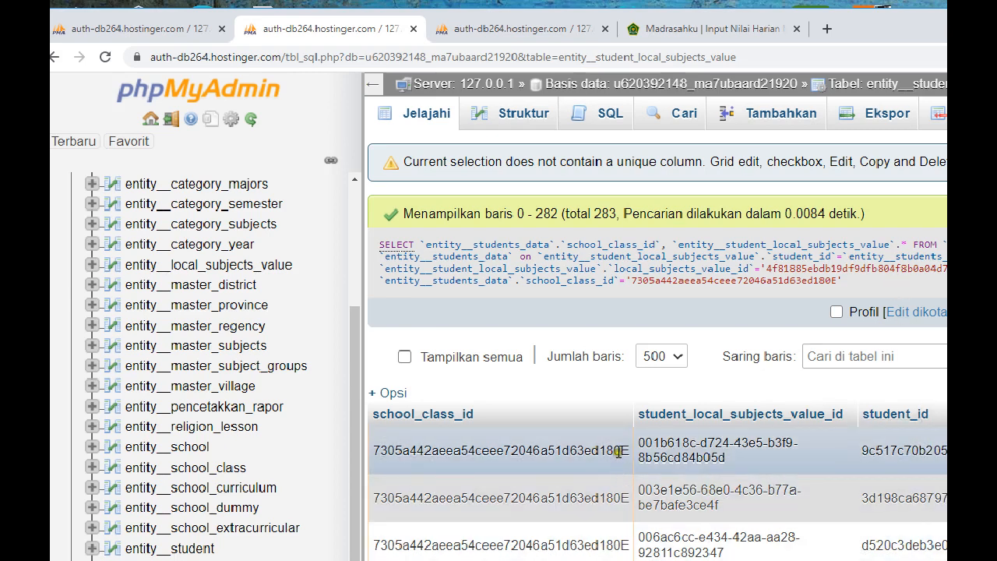
{"action": "scroll", "coordinate": [616, 510], "scroll_direction": "down", "scroll_amount": 3}
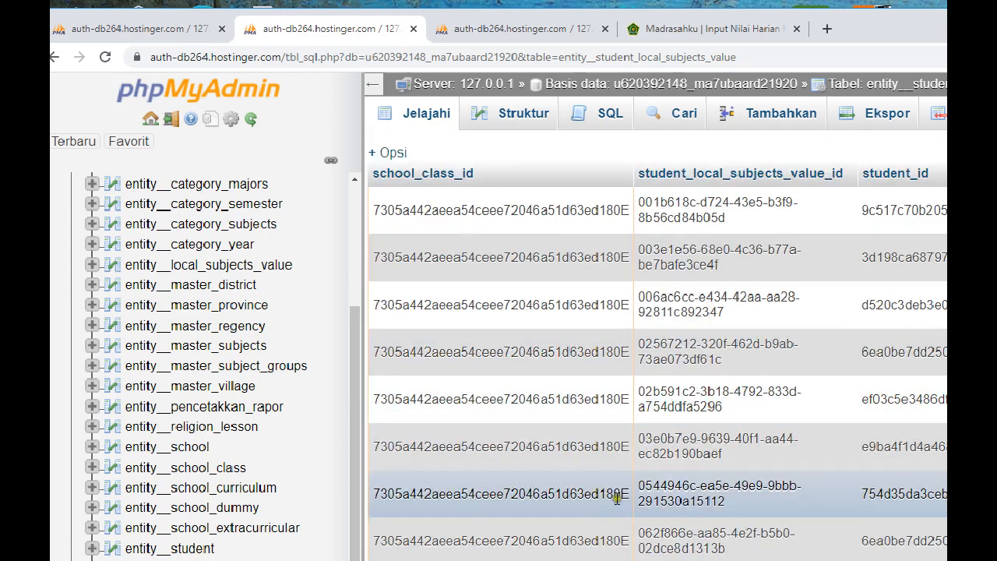
{"action": "scroll", "coordinate": [617, 499], "scroll_direction": "down", "scroll_amount": 5}
{"action": "scroll", "coordinate": [618, 491], "scroll_direction": "up", "scroll_amount": 8}
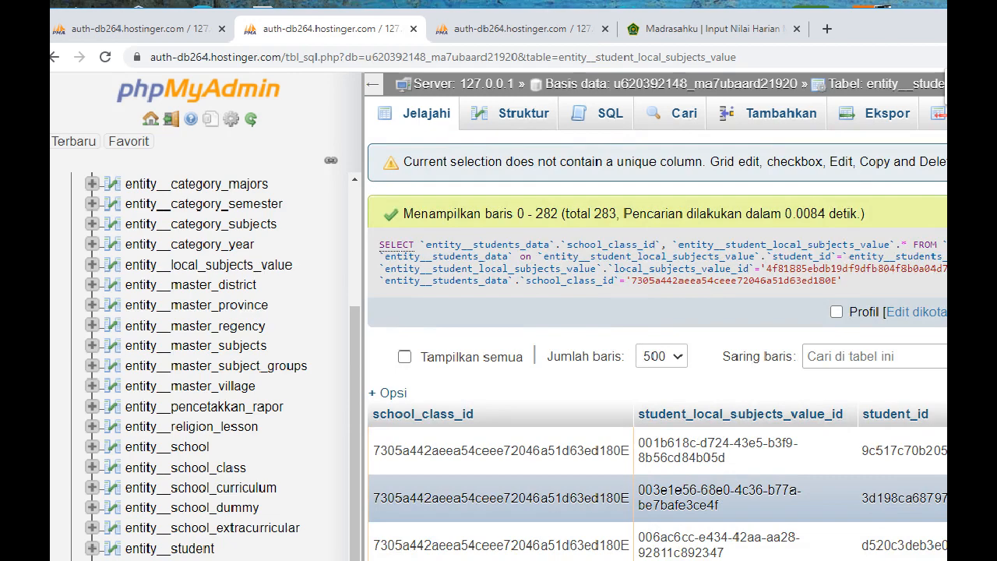
{"action": "key", "text": "ctrl+minus"}
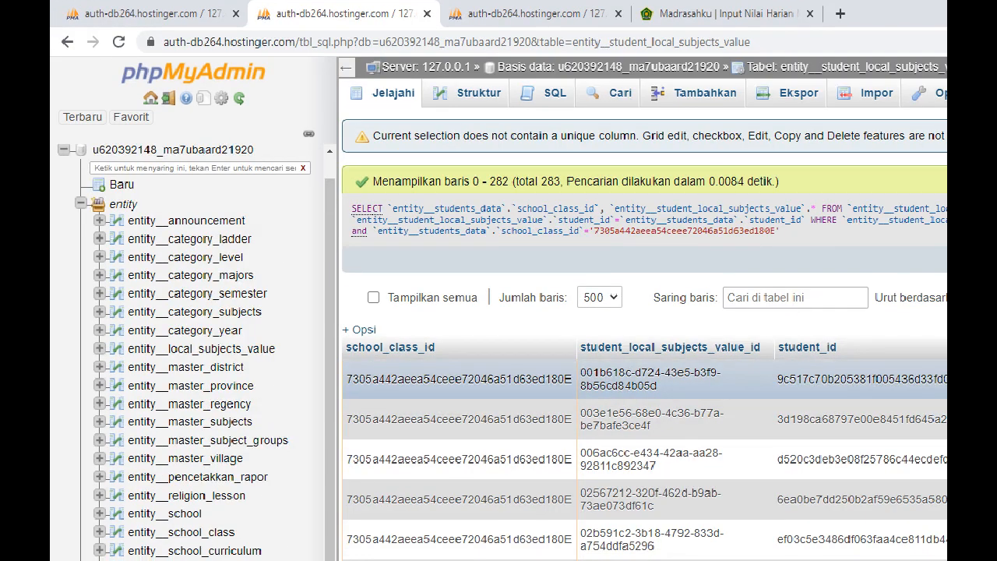
Sort the query result by student_id in ascending order and show 500 rows per page
{"action": "left_click_drag", "start_coordinate": [581, 415], "coordinate": [897, 540]}
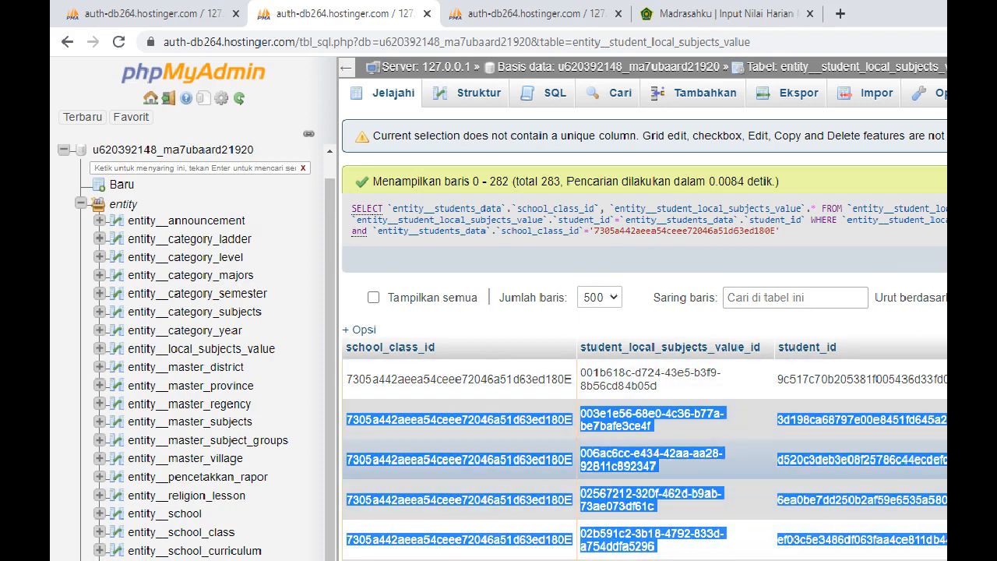
{"action": "left_click", "coordinate": [779, 382]}
{"action": "left_click_drag", "start_coordinate": [582, 413], "coordinate": [896, 540]}
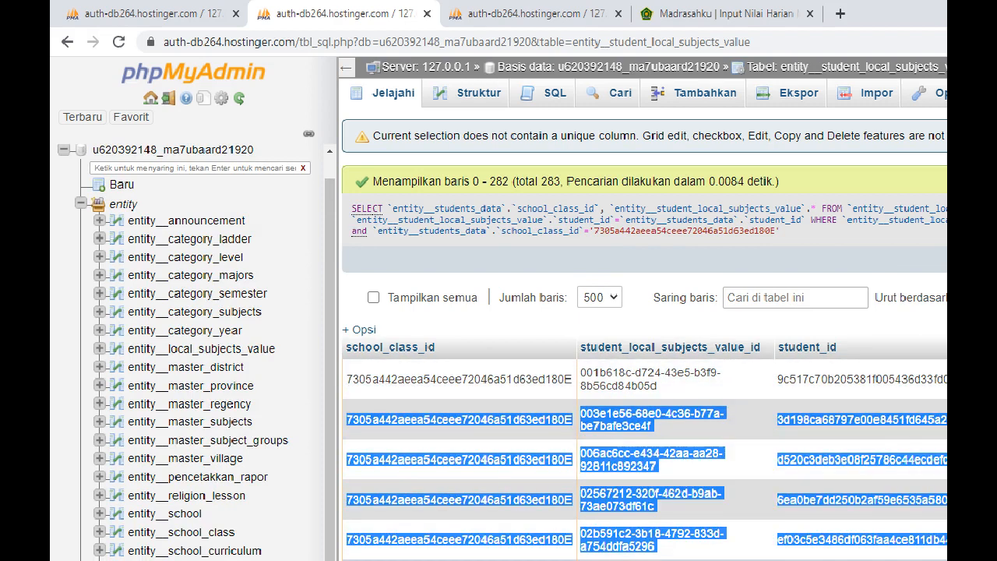
{"action": "left_click", "coordinate": [750, 380]}
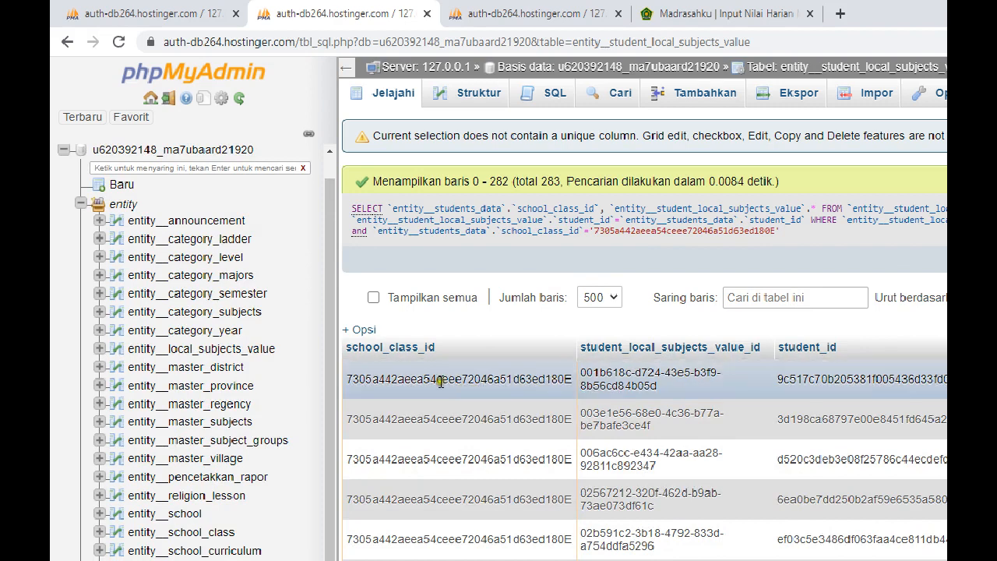
{"action": "left_click_drag", "start_coordinate": [436, 379], "coordinate": [544, 387]}
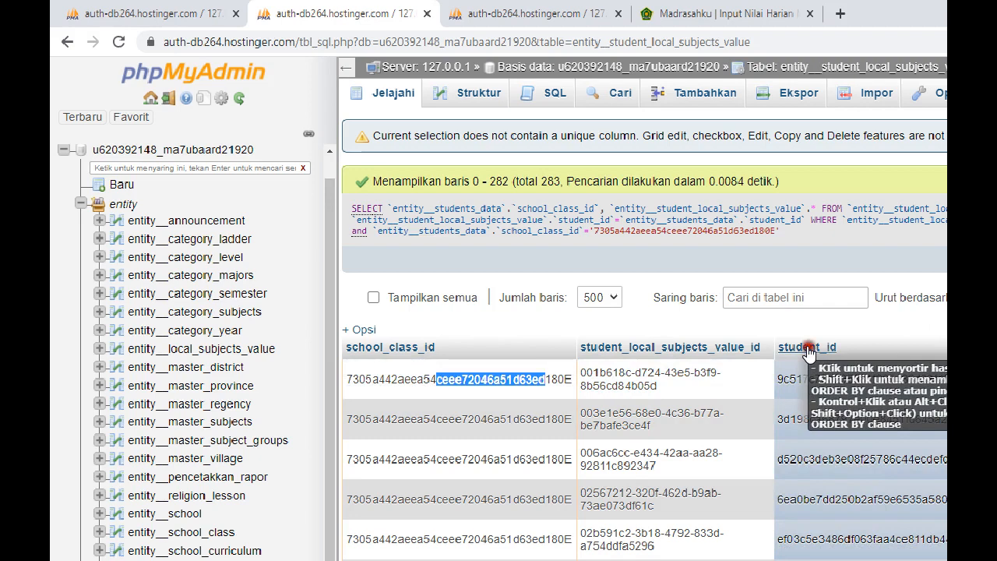
{"action": "left_click", "coordinate": [808, 349]}
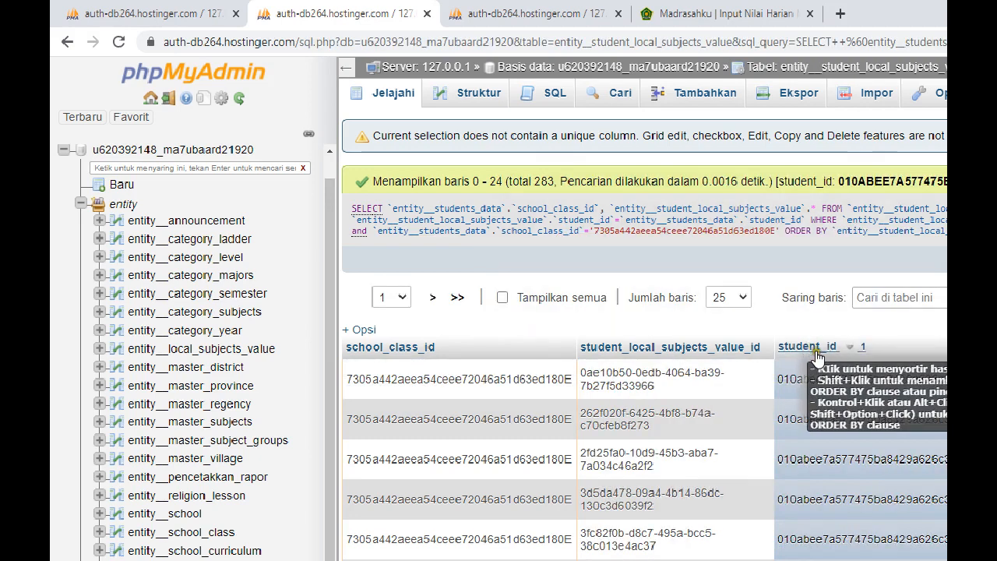
{"action": "left_click", "coordinate": [740, 298]}
{"action": "left_click", "coordinate": [724, 372]}
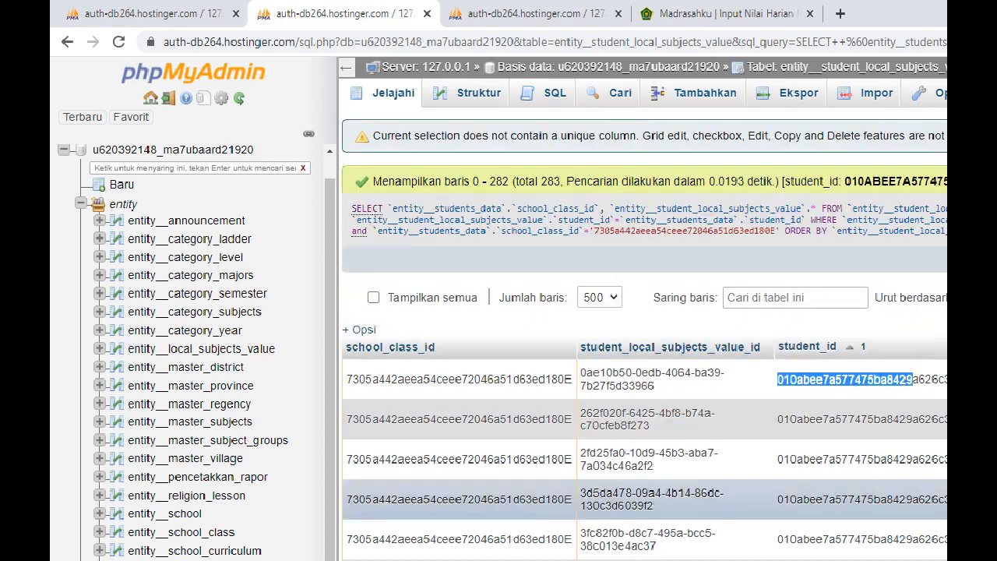
Examine the consecutive rows that share the first student_id in the sorted result
{"action": "left_click_drag", "start_coordinate": [803, 380], "coordinate": [959, 539]}
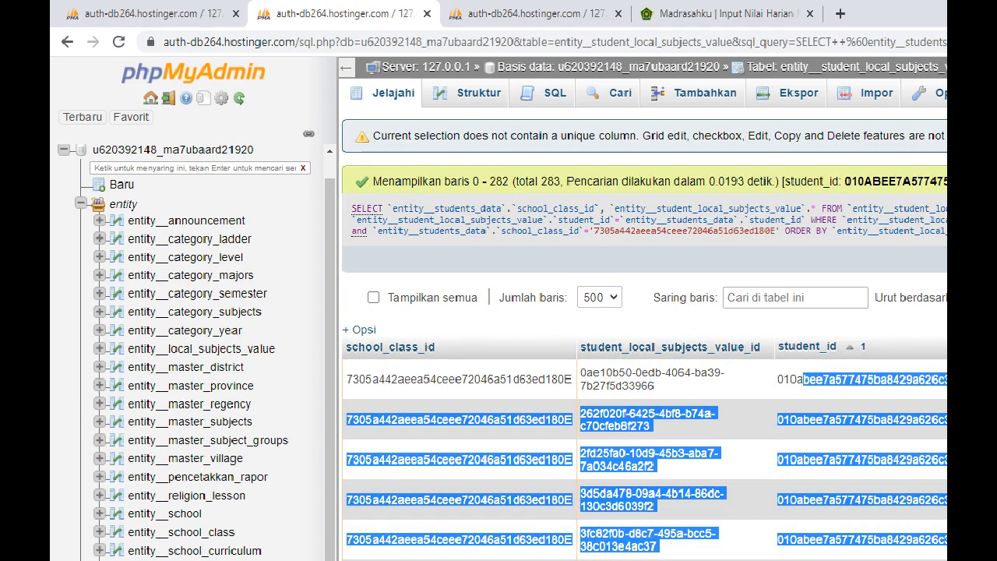
{"action": "left_click_drag", "start_coordinate": [959, 540], "coordinate": [958, 546]}
{"action": "left_click", "coordinate": [959, 545]}
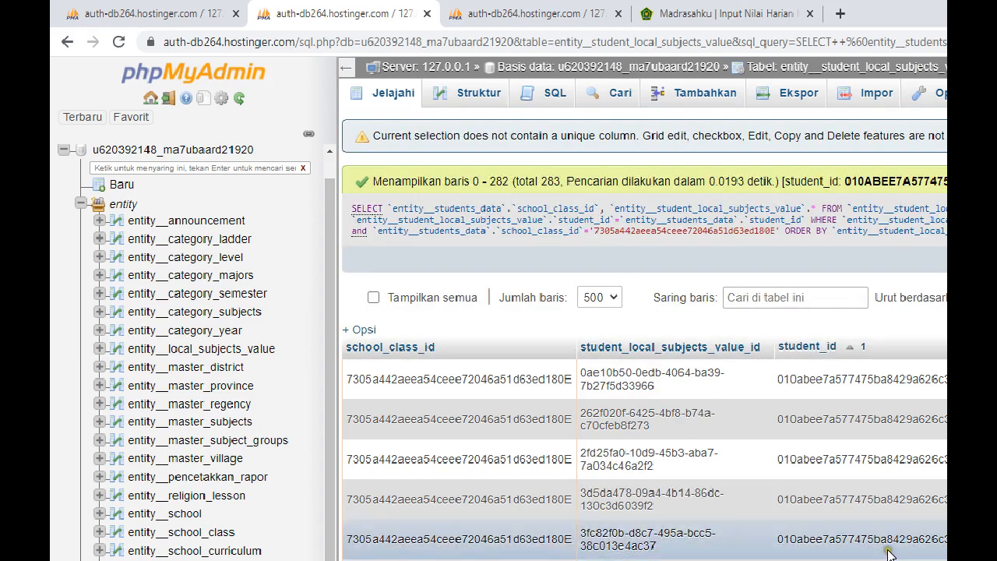
{"action": "scroll", "coordinate": [881, 511], "scroll_direction": "down", "scroll_amount": 10}
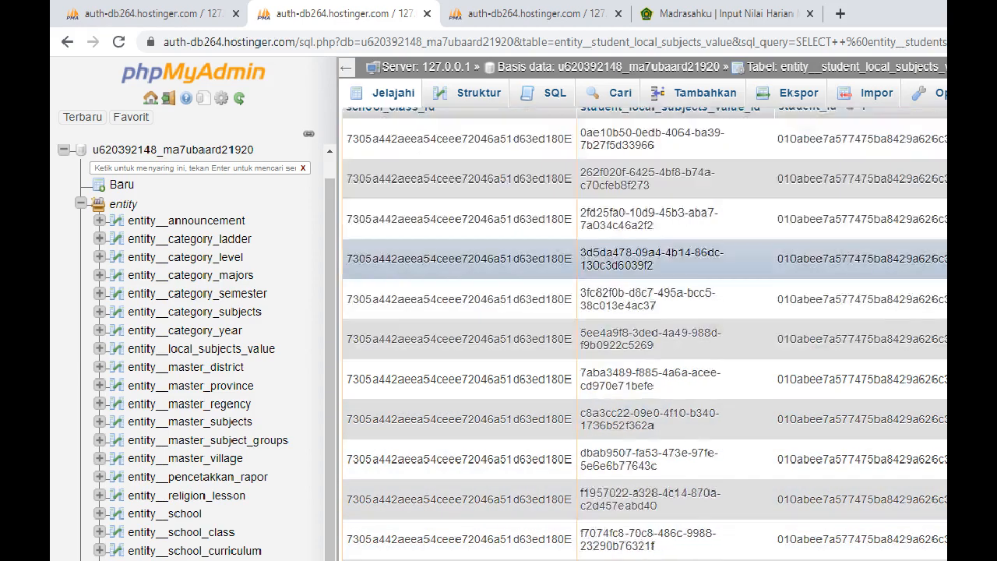
{"action": "scroll", "coordinate": [711, 233], "scroll_direction": "up", "scroll_amount": 10}
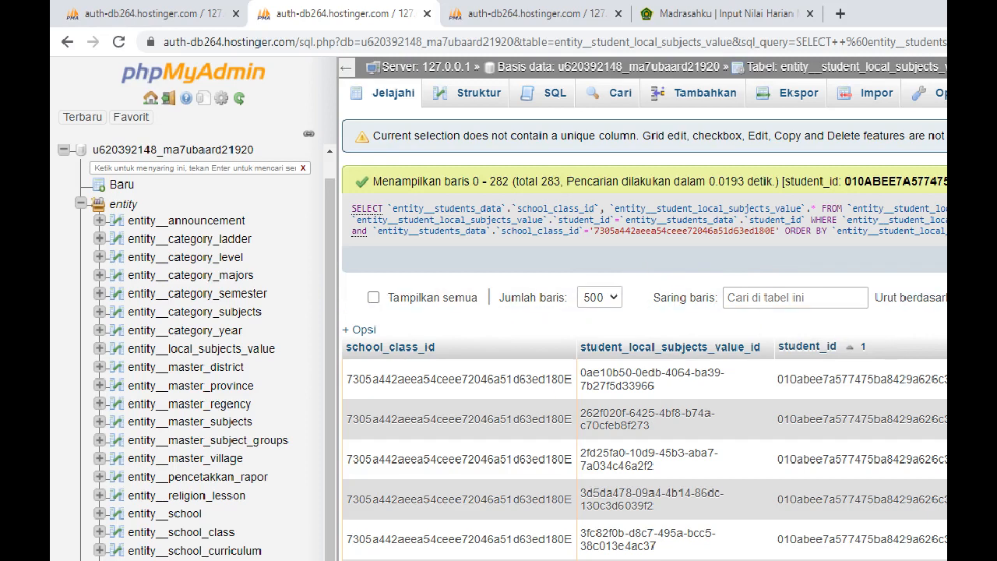
Open the query in the SQL editor, review its selected columns, left join and WHERE conditions, and run it again unchanged
{"action": "left_click", "coordinate": [946, 259]}
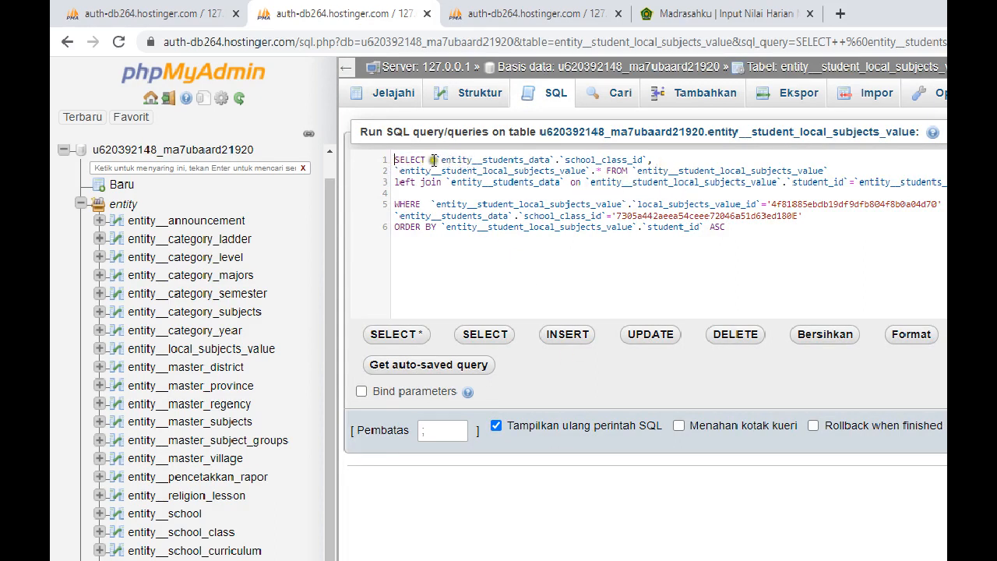
{"action": "left_click_drag", "start_coordinate": [436, 161], "coordinate": [646, 159]}
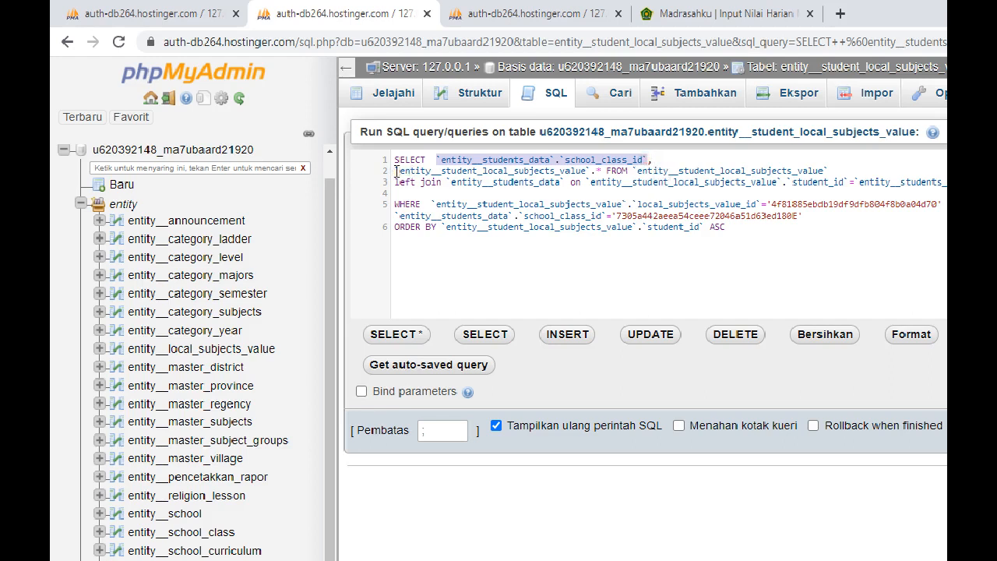
{"action": "left_click_drag", "start_coordinate": [396, 171], "coordinate": [605, 170]}
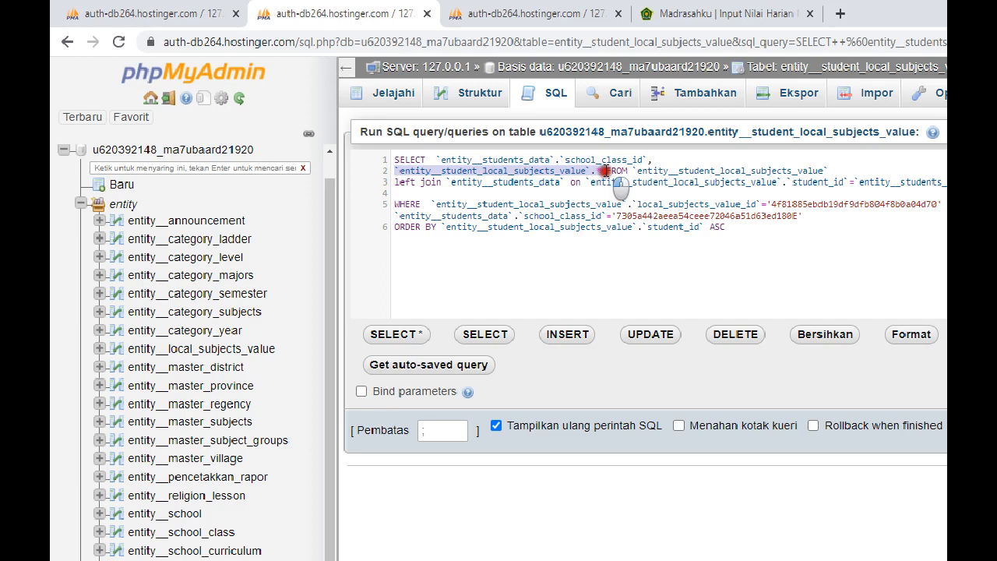
{"action": "left_click_drag", "start_coordinate": [605, 171], "coordinate": [607, 171]}
{"action": "left_click", "coordinate": [628, 169]}
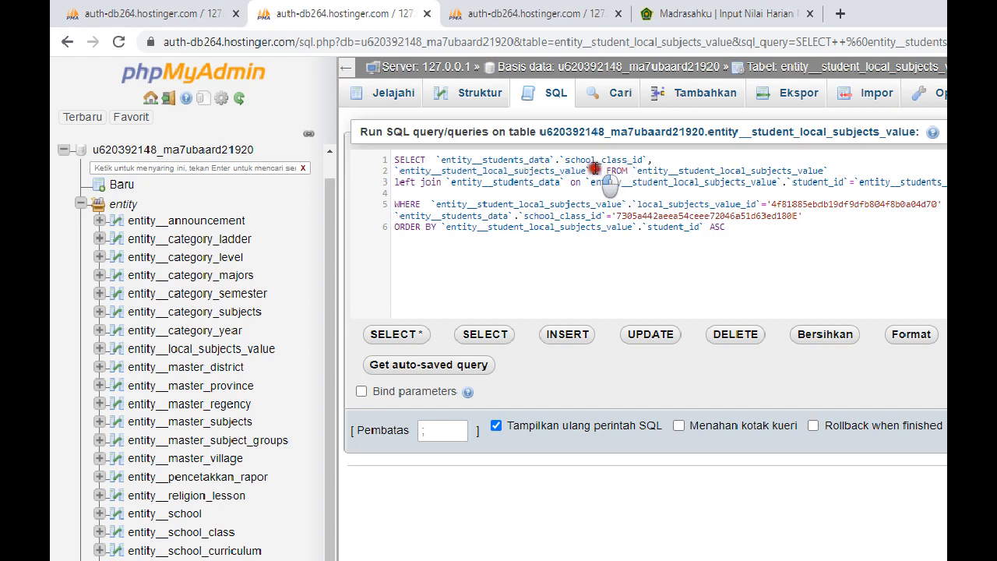
{"action": "left_click_drag", "start_coordinate": [634, 171], "coordinate": [837, 171]}
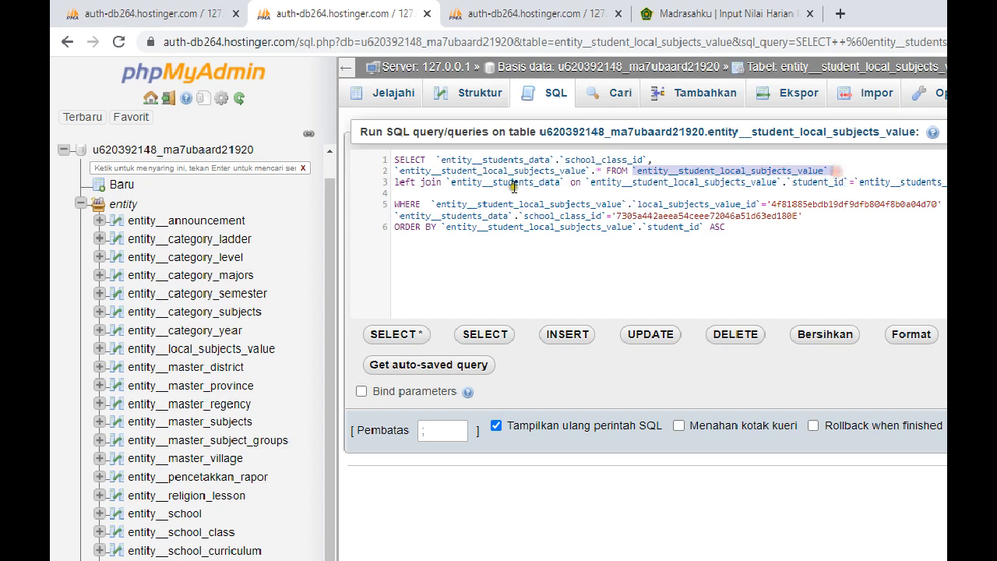
{"action": "left_click_drag", "start_coordinate": [411, 182], "coordinate": [564, 181]}
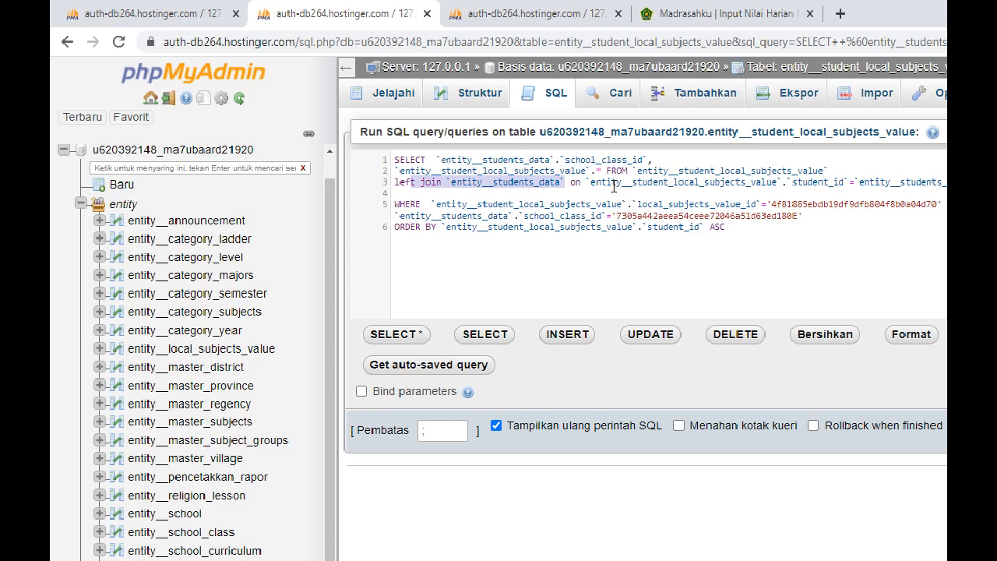
{"action": "left_click_drag", "start_coordinate": [591, 184], "coordinate": [946, 184]}
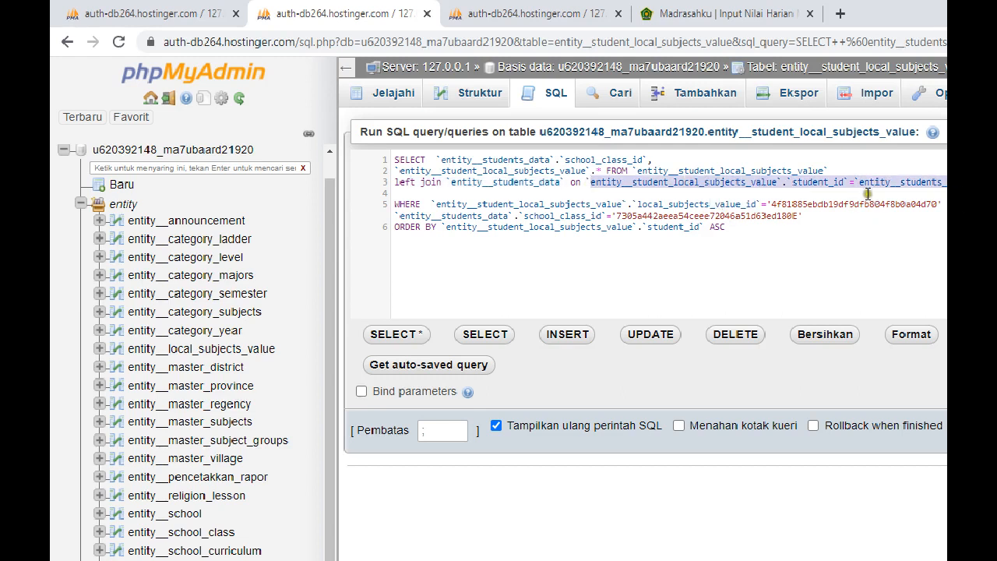
{"action": "left_click", "coordinate": [802, 194]}
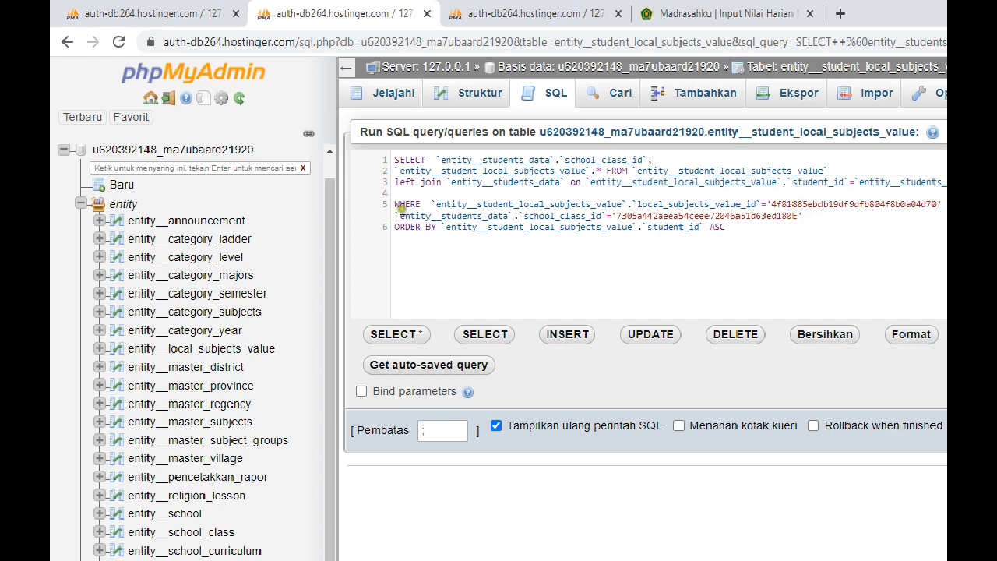
{"action": "left_click_drag", "start_coordinate": [426, 204], "coordinate": [965, 204]}
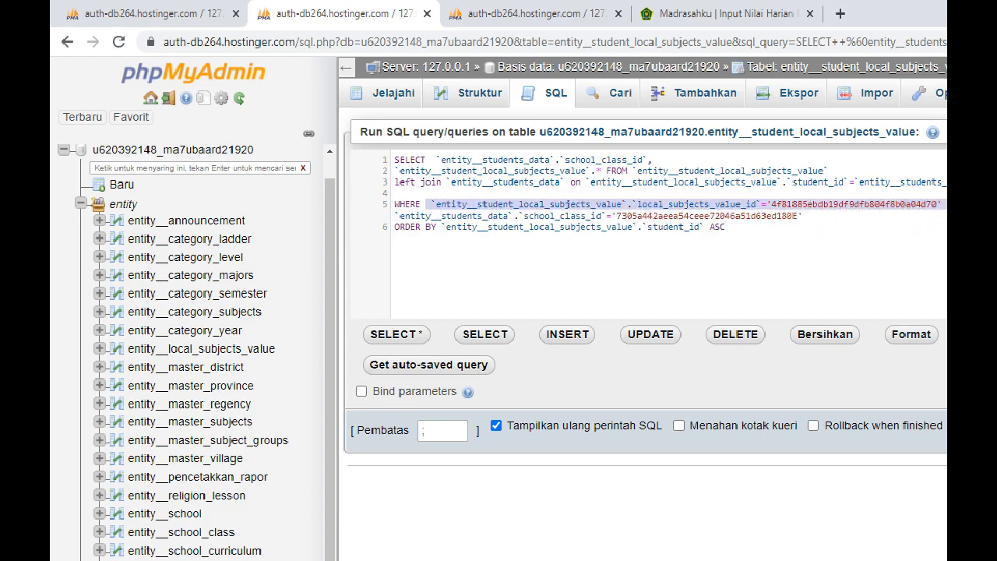
{"action": "left_click_drag", "start_coordinate": [400, 216], "coordinate": [810, 217]}
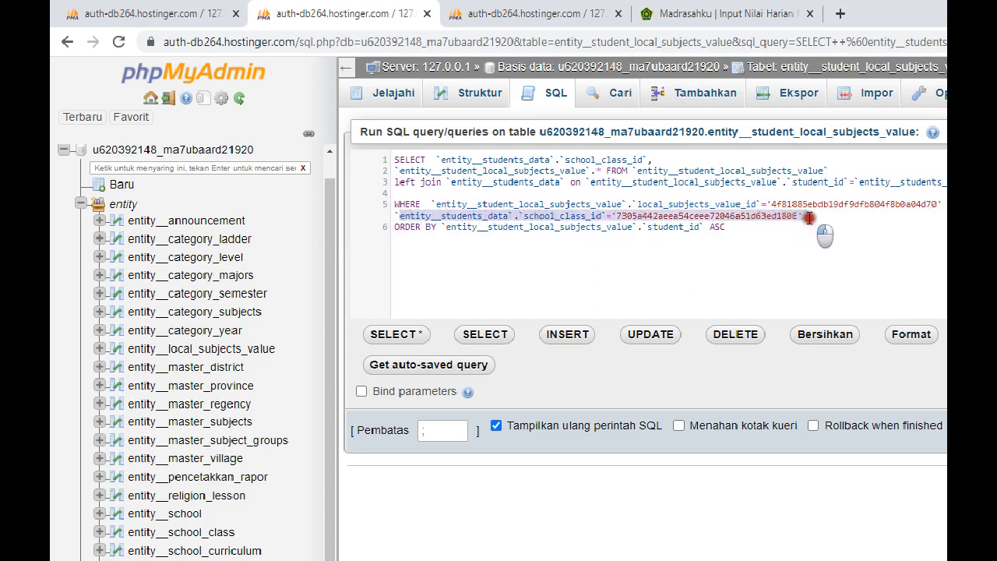
{"action": "key", "text": "ctrl+Return"}
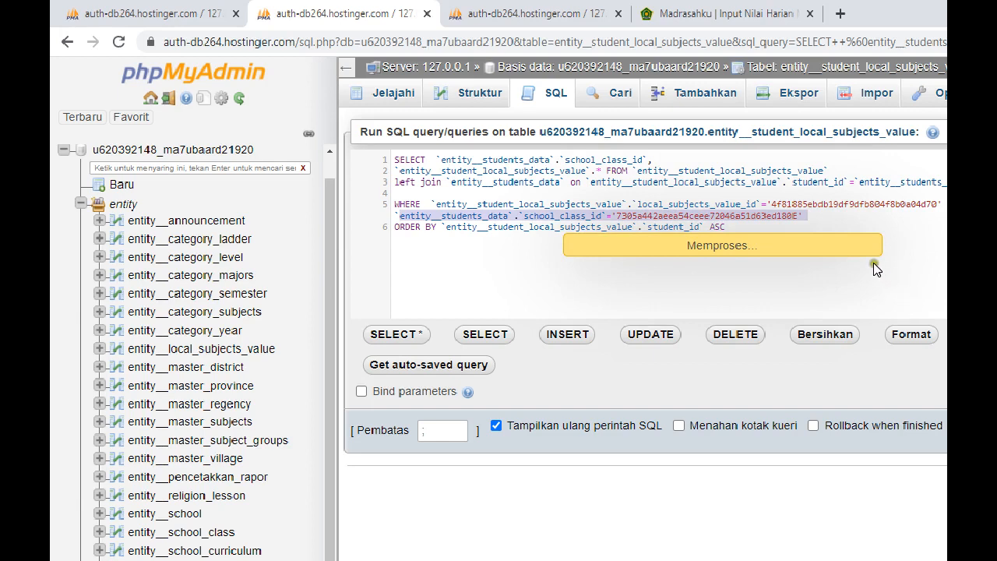
Check the class 8 E Tahfizh daily grade table on the Madrasahku page and the total row count of entity__students_data
{"action": "left_click", "coordinate": [707, 8]}
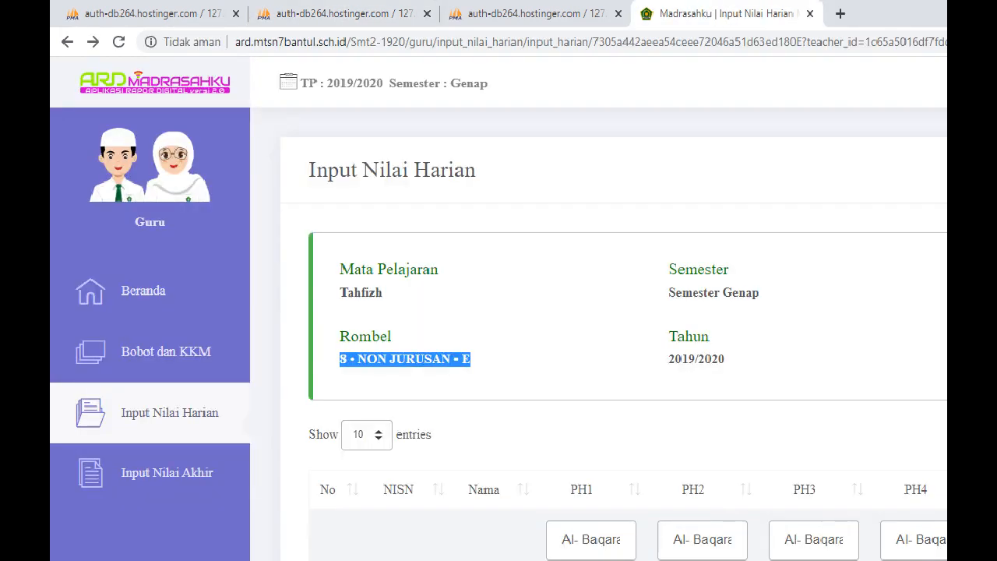
{"action": "scroll", "coordinate": [628, 335], "scroll_direction": "down", "scroll_amount": 2}
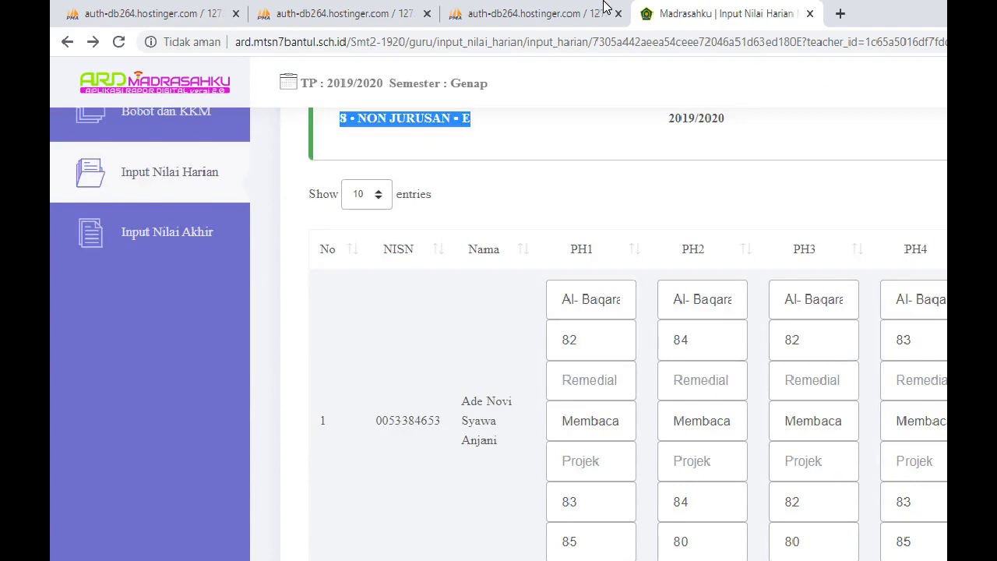
{"action": "left_click", "coordinate": [550, 11]}
{"action": "left_click", "coordinate": [378, 9]}
{"action": "left_click", "coordinate": [491, 10]}
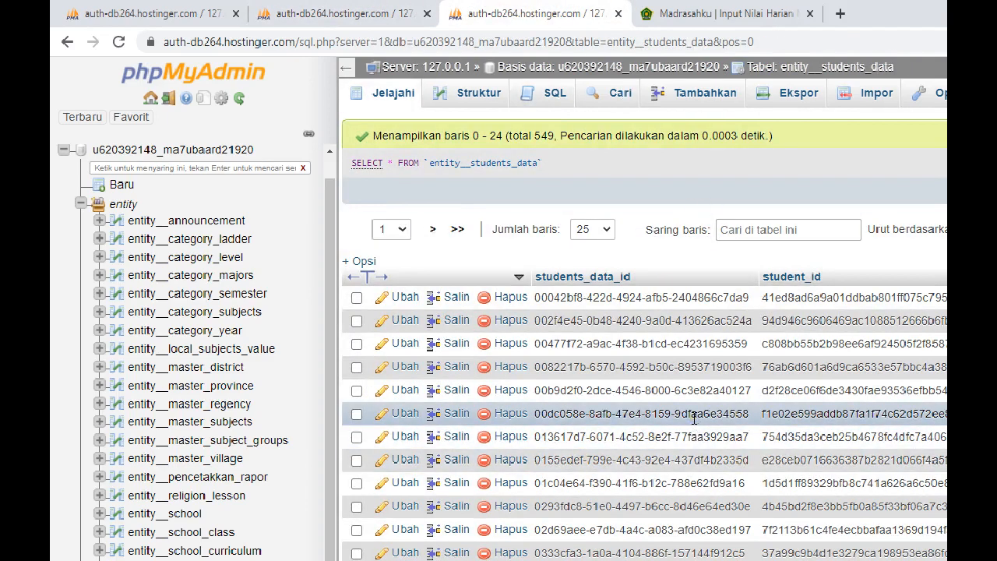
{"action": "left_click", "coordinate": [368, 9]}
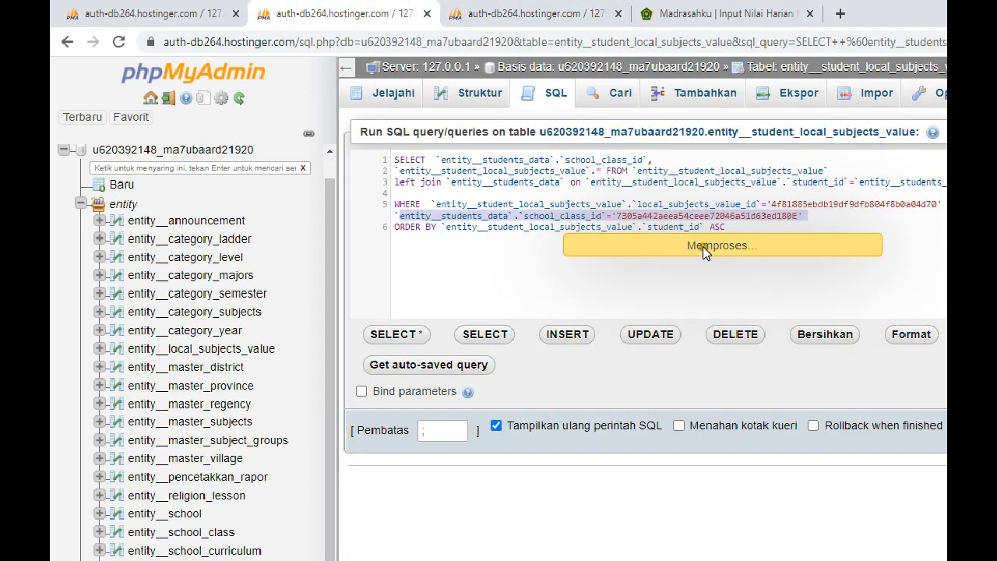
{"action": "left_click", "coordinate": [549, 11]}
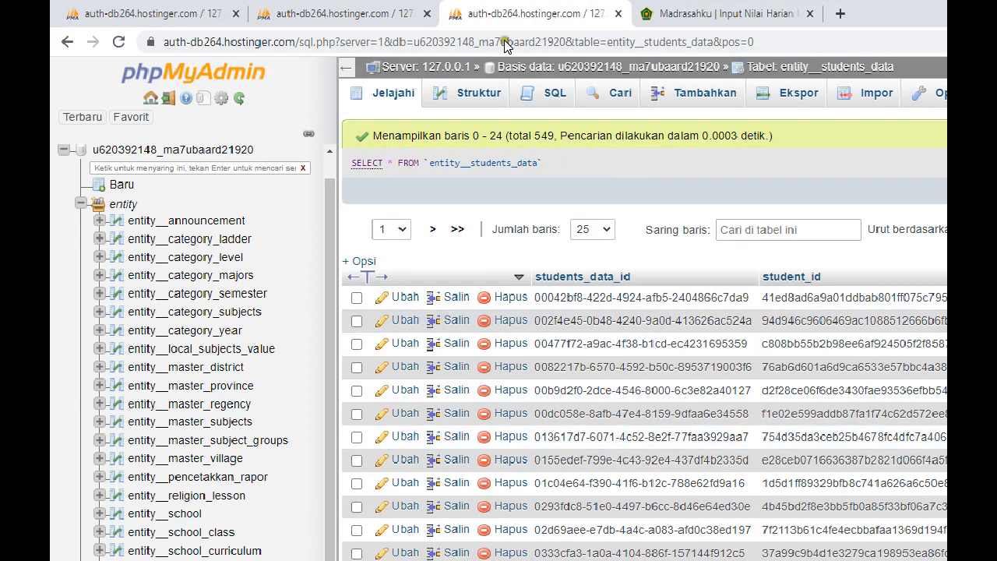
{"action": "left_click_drag", "start_coordinate": [532, 136], "coordinate": [581, 140]}
Check the total row count of the class query result and look through its rows sorted by student_id
{"action": "left_click", "coordinate": [374, 10]}
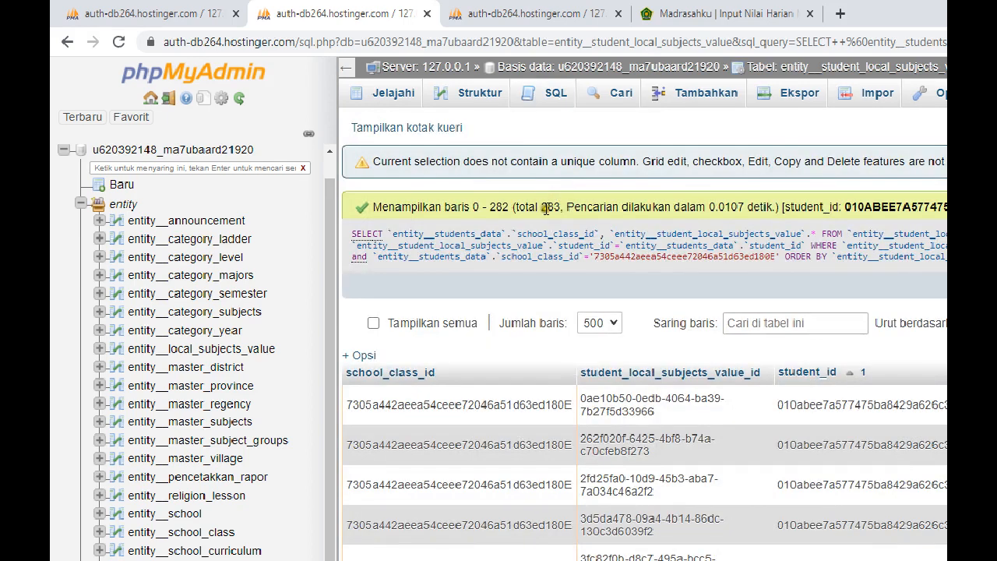
{"action": "double_click", "coordinate": [552, 206]}
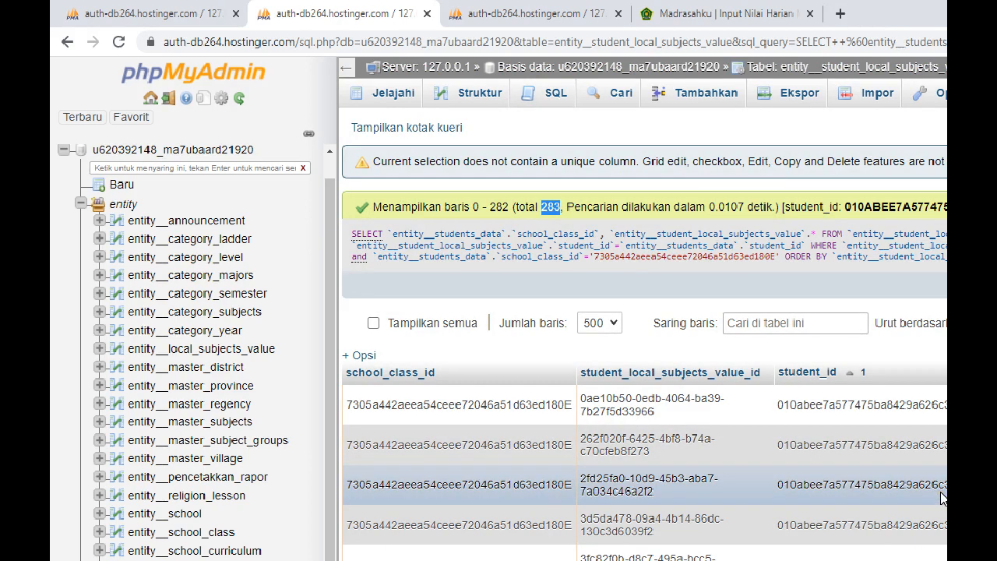
{"action": "scroll", "coordinate": [941, 498], "scroll_direction": "down", "scroll_amount": 10}
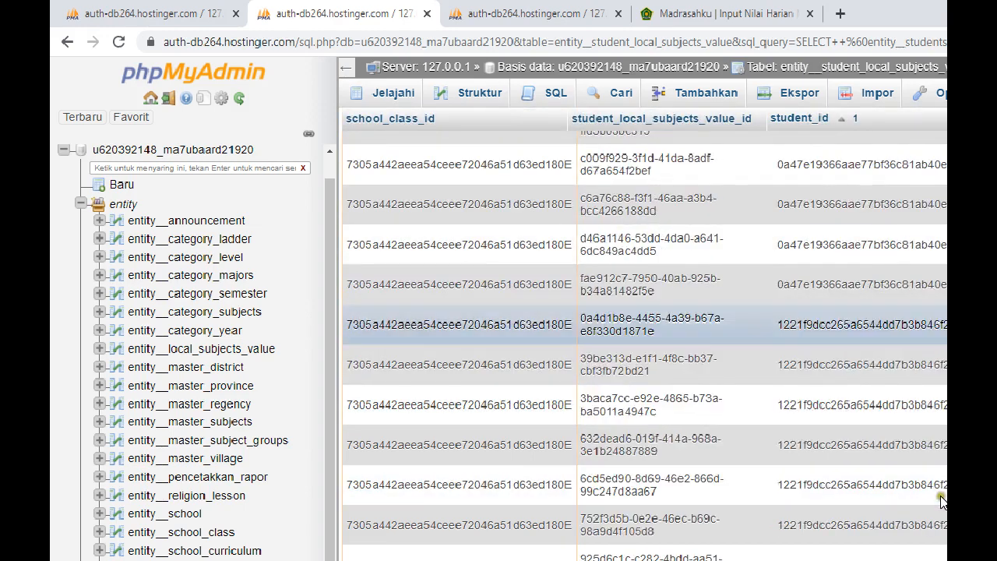
{"action": "scroll", "coordinate": [645, 346], "scroll_direction": "down", "scroll_amount": 15}
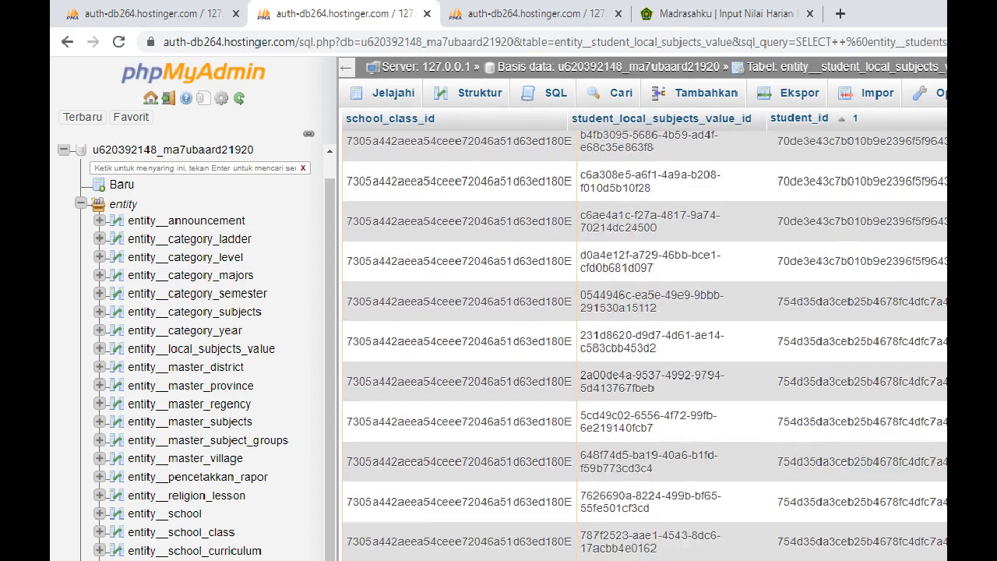
{"action": "scroll", "coordinate": [645, 346], "scroll_direction": "down", "scroll_amount": 3}
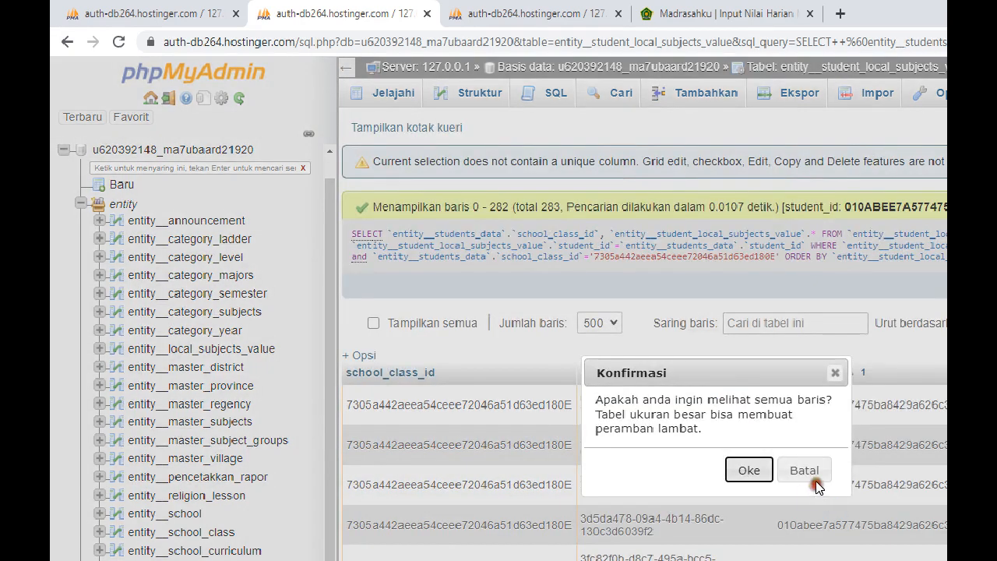
{"action": "left_click", "coordinate": [816, 479]}
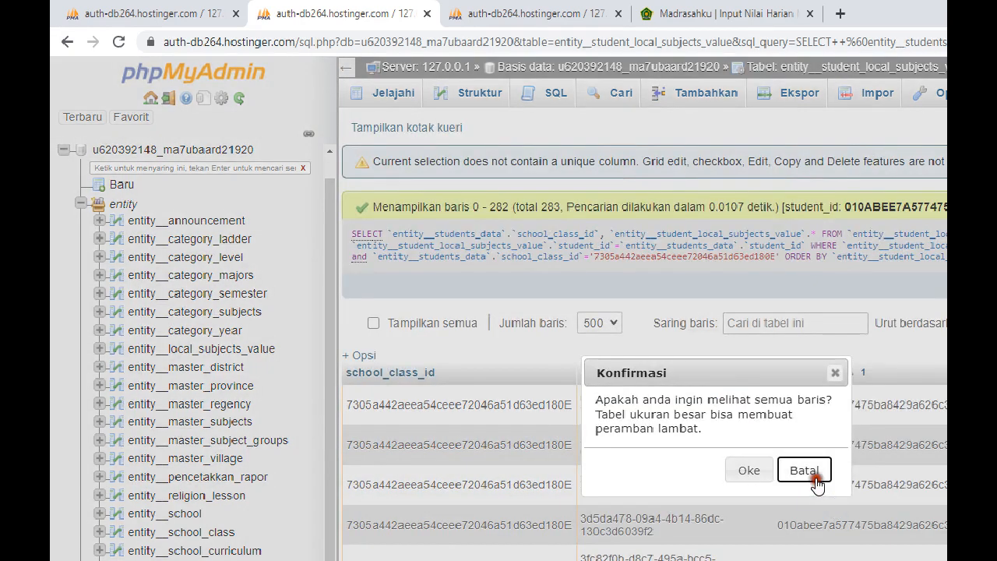
{"action": "scroll", "coordinate": [816, 479], "scroll_direction": "down", "scroll_amount": 8}
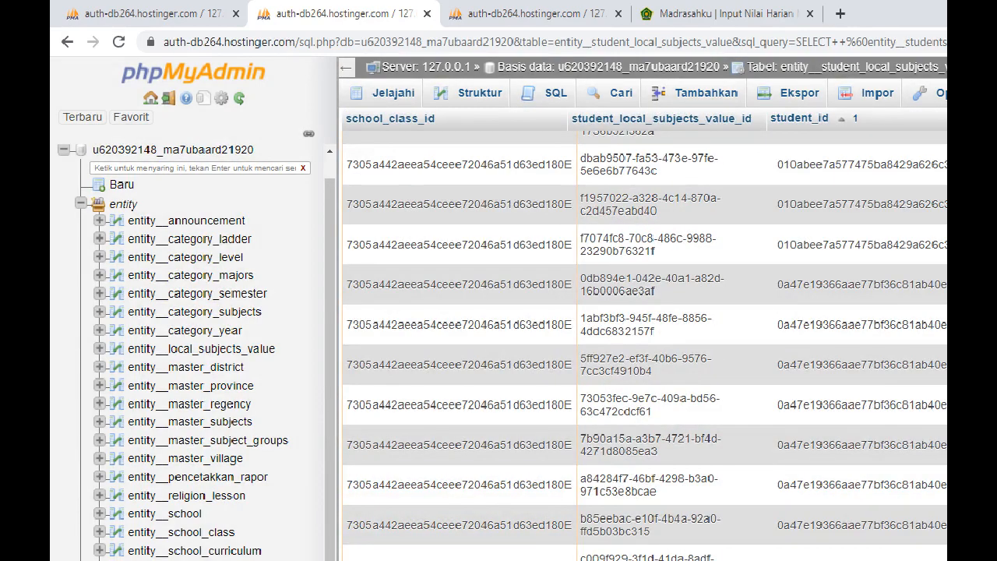
{"action": "scroll", "coordinate": [646, 346], "scroll_direction": "down", "scroll_amount": 15}
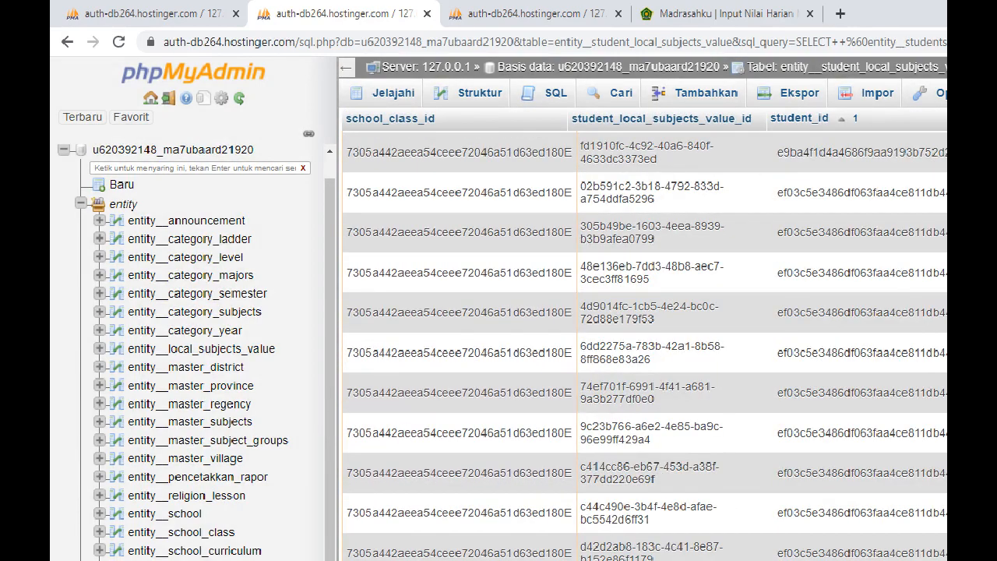
{"action": "scroll", "coordinate": [646, 346], "scroll_direction": "up", "scroll_amount": 20}
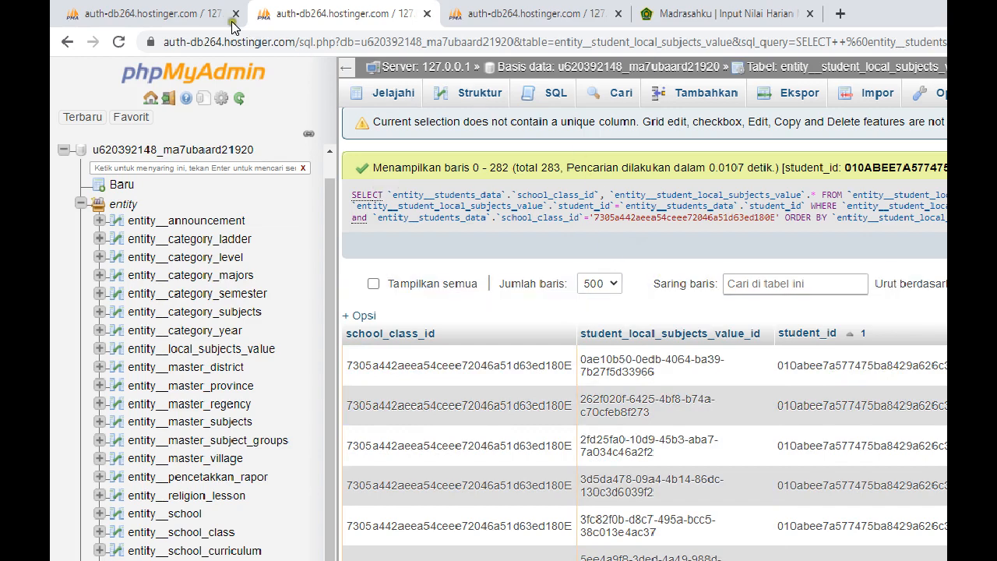
Examine the rows of the query result filtered only by local_subjects_value_id and sorted by student_id
{"action": "left_click", "coordinate": [196, 13]}
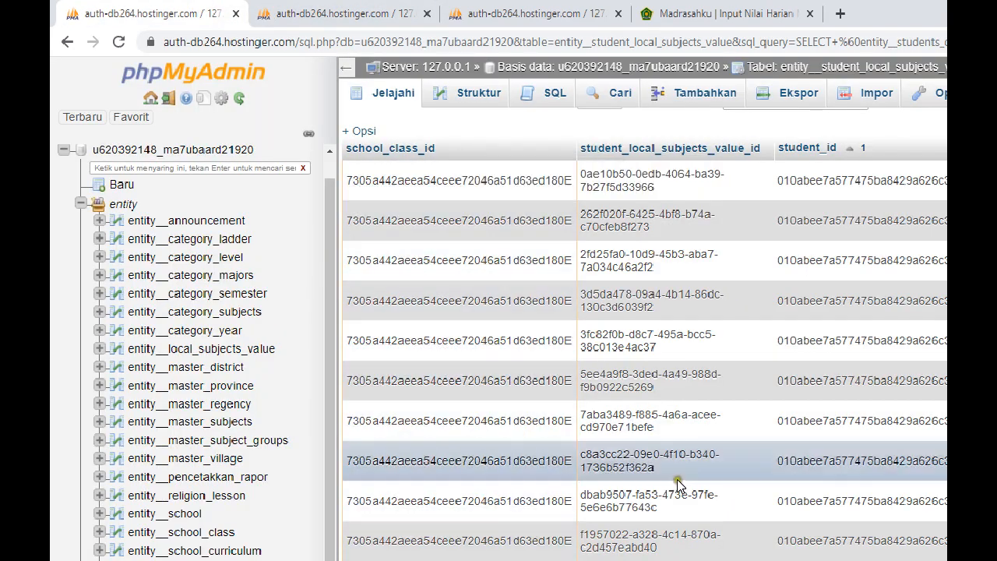
{"action": "scroll", "coordinate": [645, 346], "scroll_direction": "down", "scroll_amount": 2}
{"action": "scroll", "coordinate": [645, 346], "scroll_direction": "down", "scroll_amount": 10}
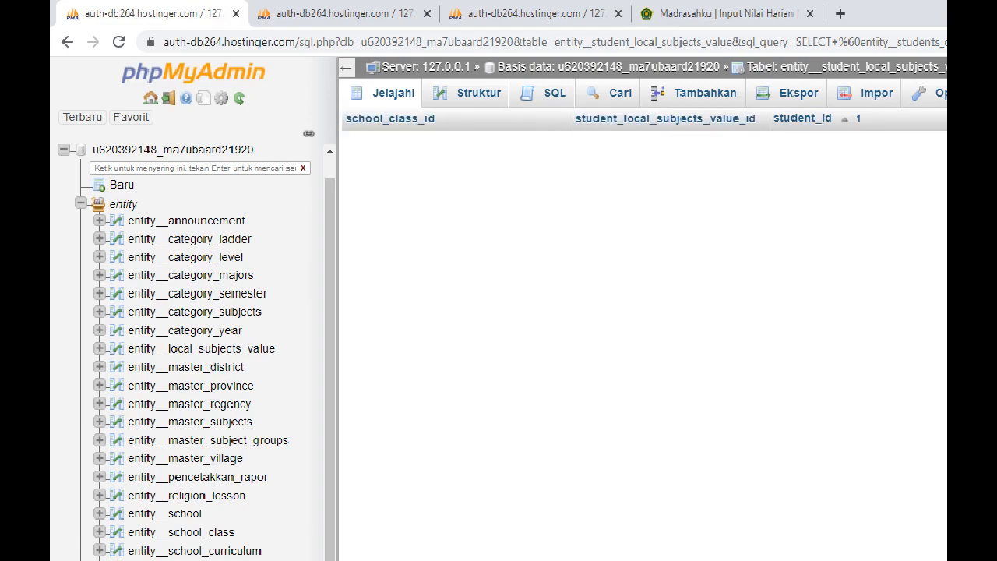
{"action": "scroll", "coordinate": [645, 346], "scroll_direction": "down", "scroll_amount": 5}
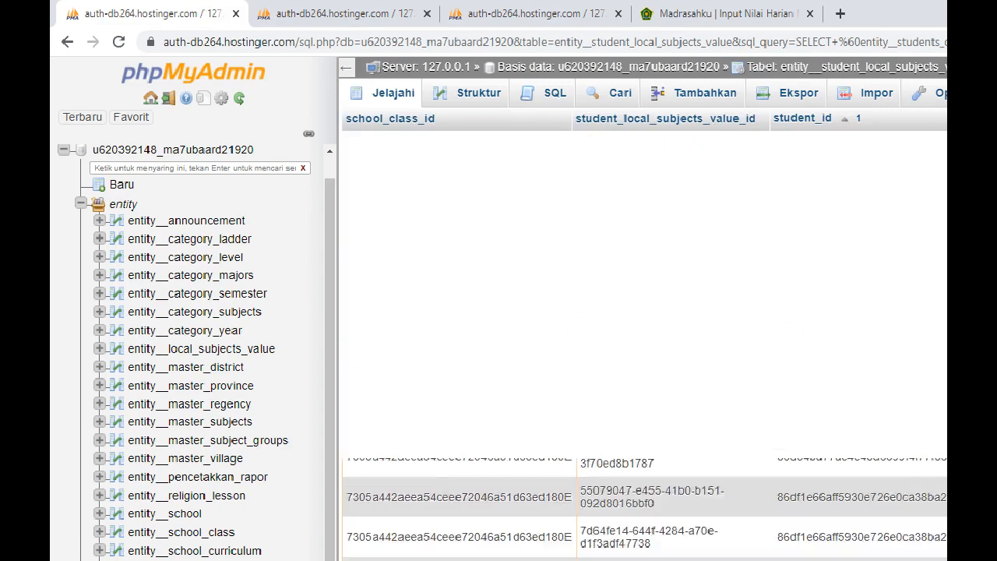
{"action": "scroll", "coordinate": [646, 346], "scroll_direction": "up", "scroll_amount": 15}
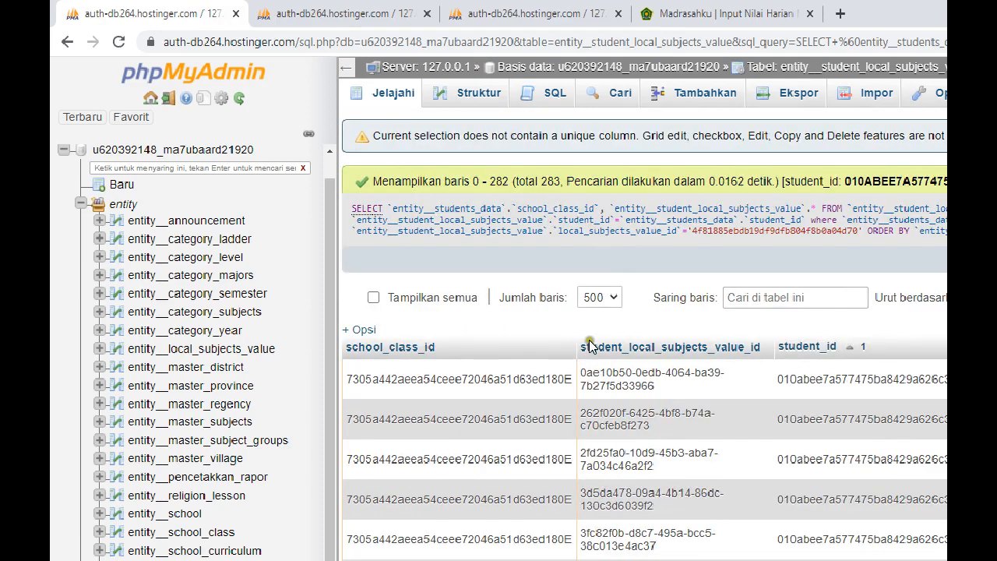
Open the class-filtered query in the SQL editor and start a new "select * from" statement above it
{"action": "key", "text": "ctrl+Tab"}
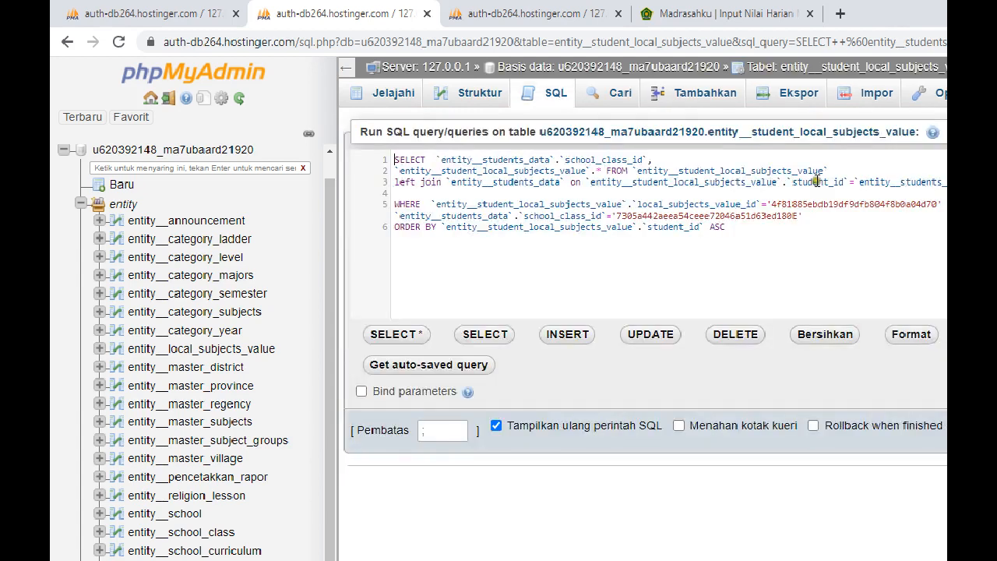
{"action": "key", "text": "Return"}
{"action": "key", "text": "Return"}
{"action": "key", "text": "Return"}
{"action": "key", "text": "Return"}
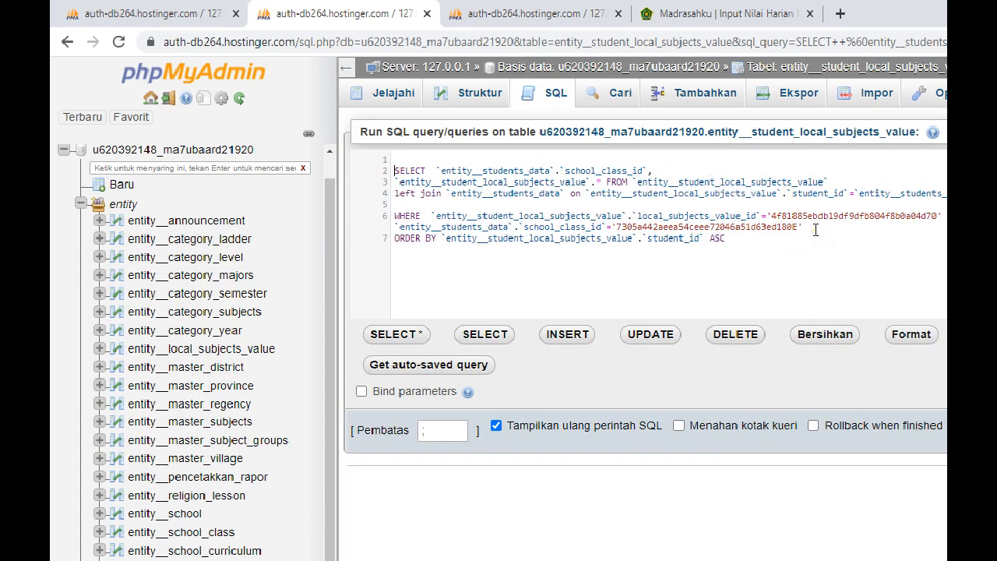
{"action": "key", "text": "ctrl+space"}
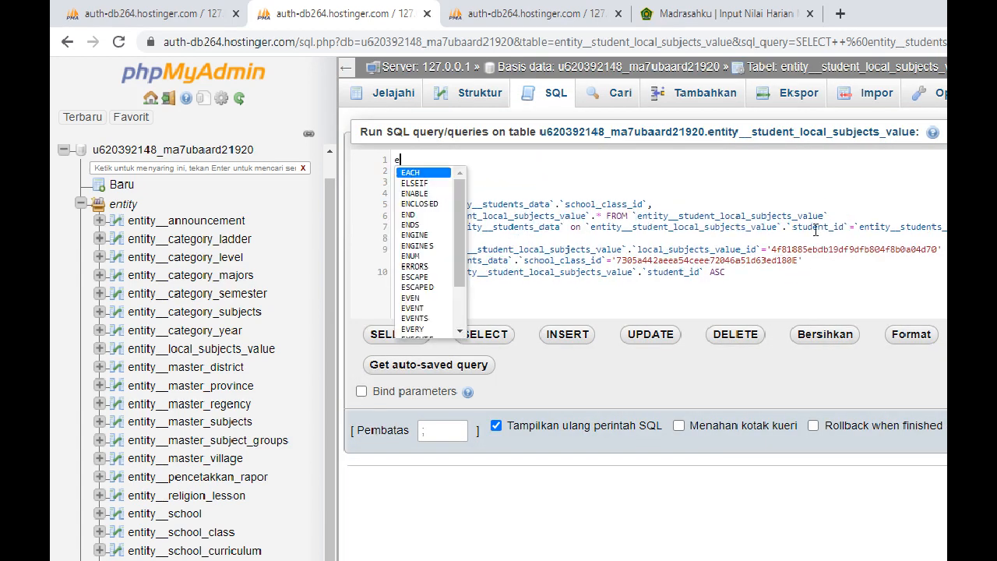
{"action": "key", "text": "Escape"}
{"action": "type", "text": "sele"}
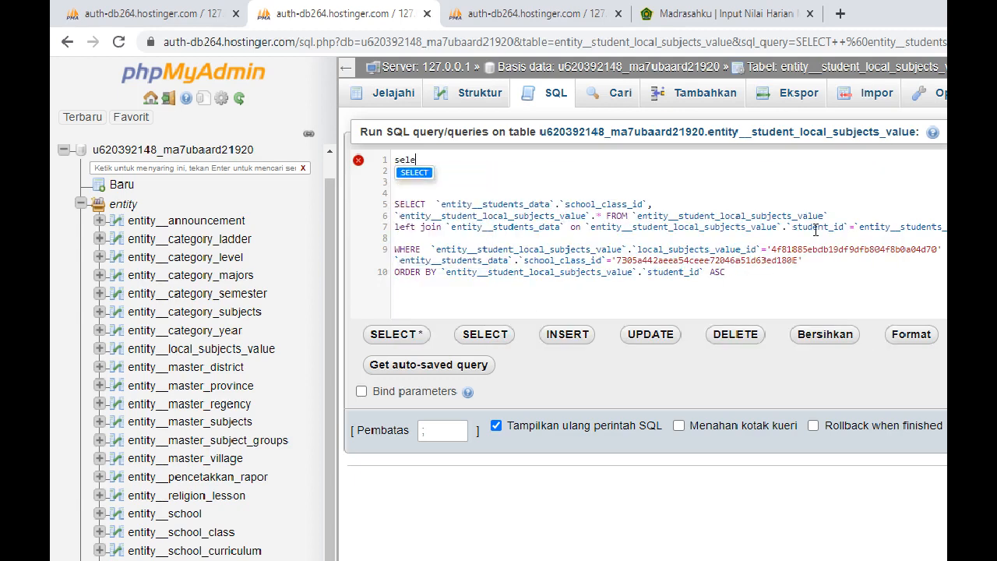
{"action": "type", "text": "ct "}
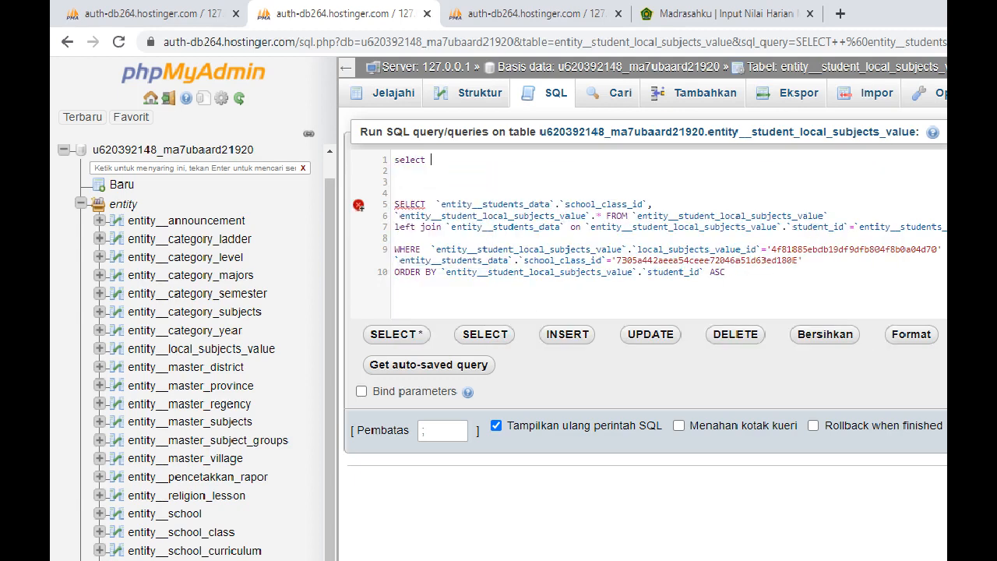
{"action": "type", "text": "* from "}
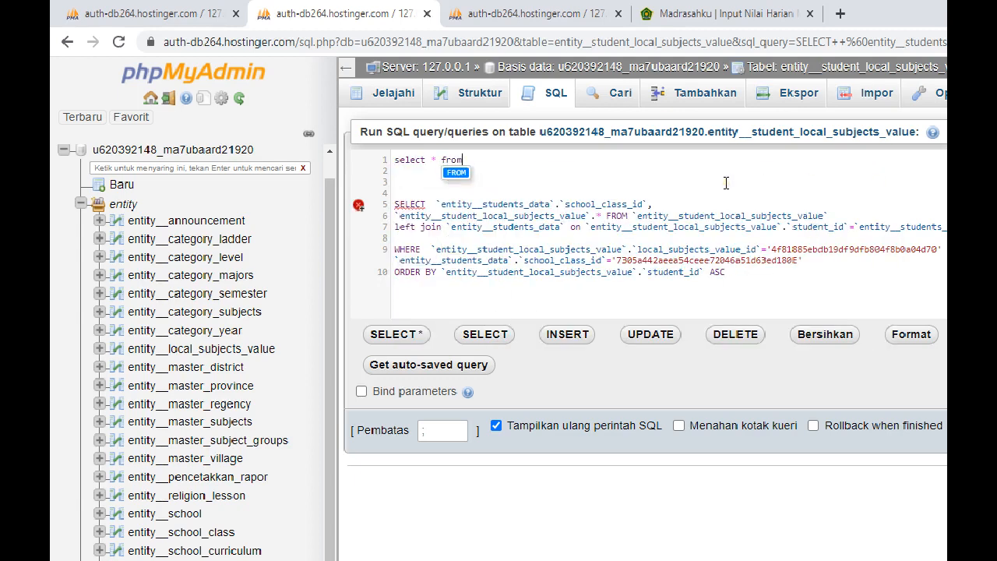
Set `entity__student_local_subjects_value` as the source table of the new select statement
{"action": "type", "text": "`"}
{"action": "key", "text": "Down"}
{"action": "key", "text": "Down"}
{"action": "key", "text": "Down"}
{"action": "key", "text": "Down"}
{"action": "key", "text": "Down"}
{"action": "key", "text": "Down"}
{"action": "key", "text": "Down"}
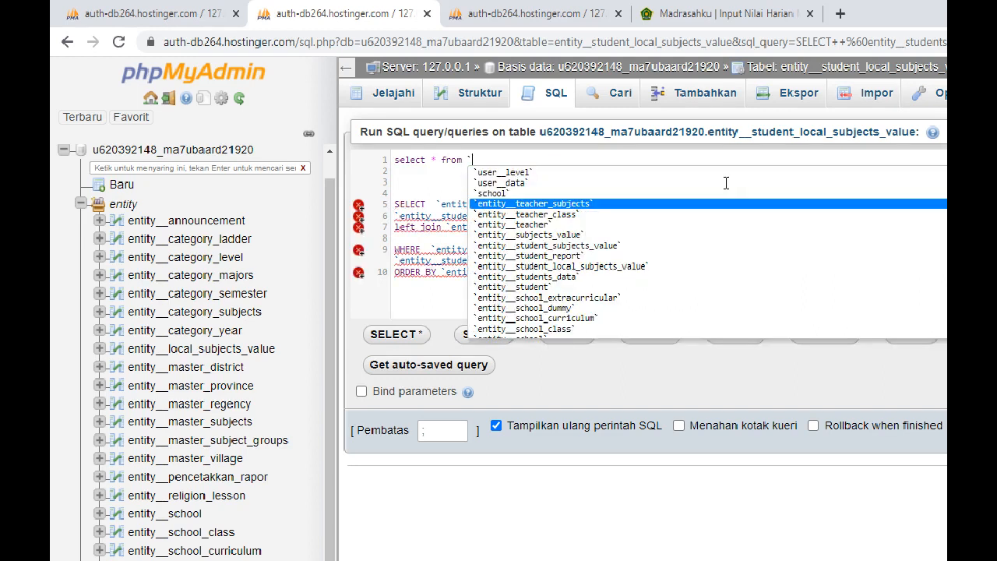
{"action": "key", "text": "Down"}
{"action": "key", "text": "Down"}
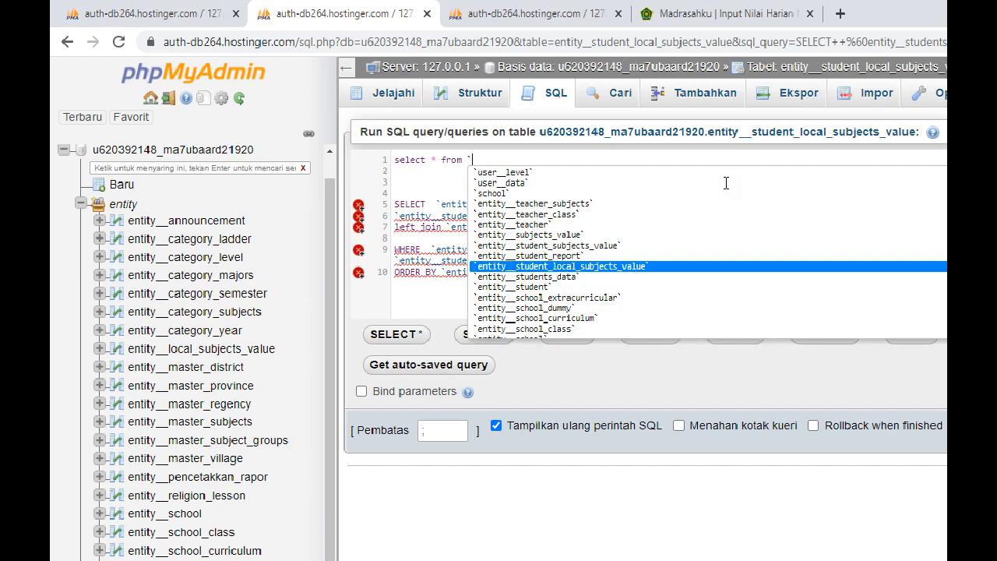
{"action": "key", "text": "Return"}
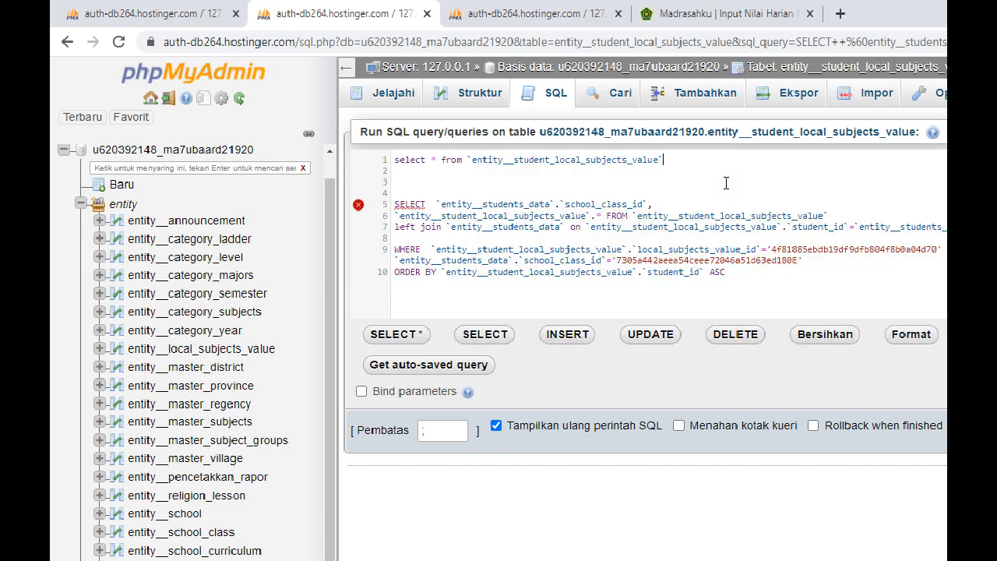
Add a where clause to the new statement that begins with `entity__student_local_subjects_value`=
{"action": "type", "text": "where `"}
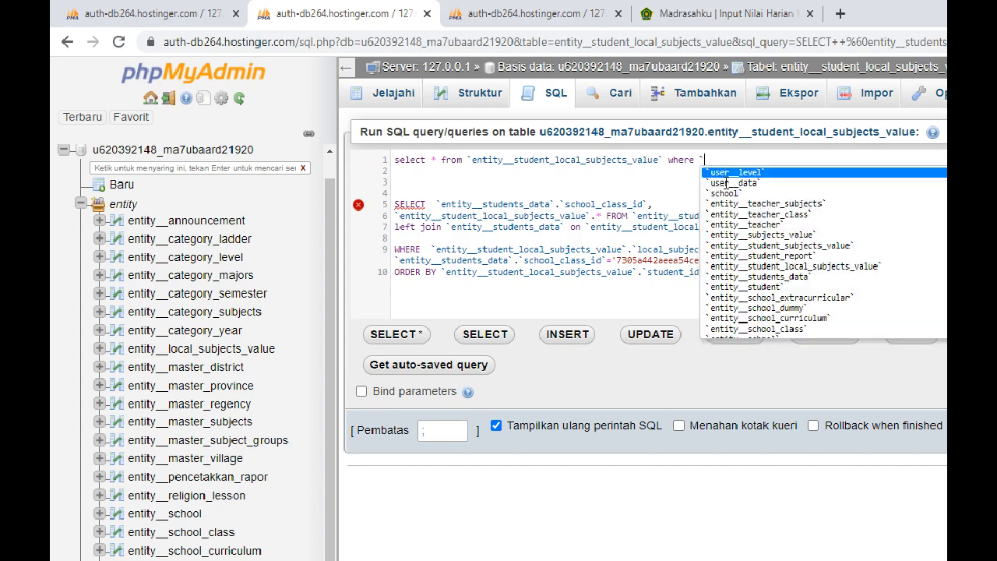
{"action": "key", "text": "Down"}
{"action": "key", "text": "Down"}
{"action": "key", "text": "Down"}
{"action": "key", "text": "Down"}
{"action": "key", "text": "Down"}
{"action": "key", "text": "Down"}
{"action": "key", "text": "Down"}
{"action": "key", "text": "Down"}
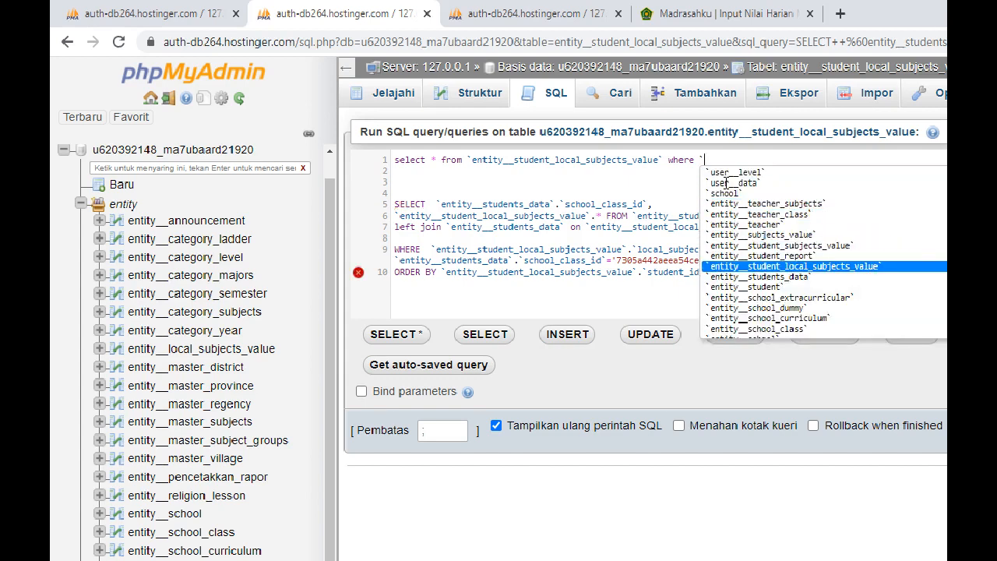
{"action": "key", "text": "Return"}
{"action": "type", "text": "="}
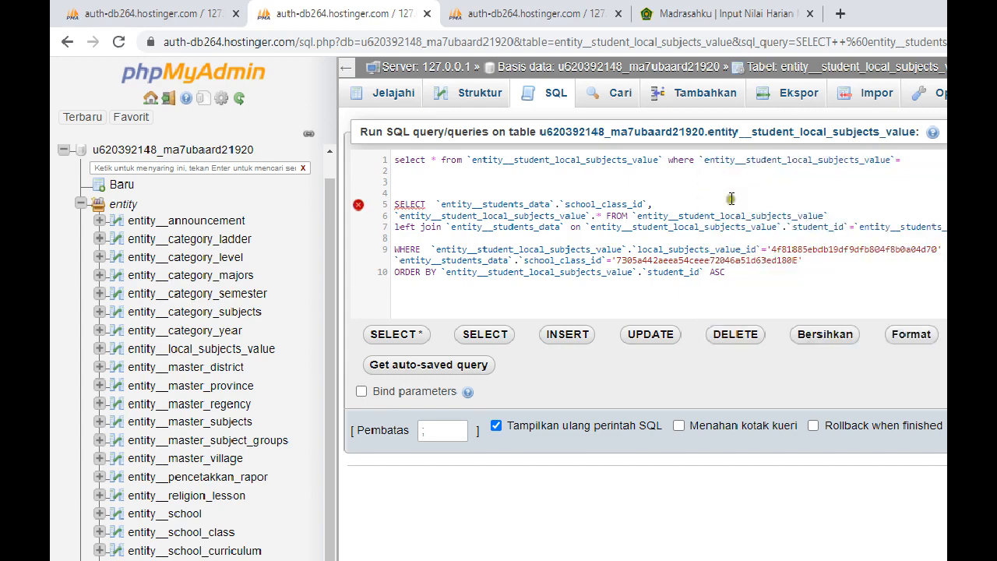
Copy '4f81885ebdb19df9dfb804f8b0a04d70' from the old query's local_subjects_value_id condition into the new where clause and review the statement
{"action": "left_click", "coordinate": [824, 249]}
{"action": "double_click", "coordinate": [824, 249]}
{"action": "key", "text": "ctrl+c"}
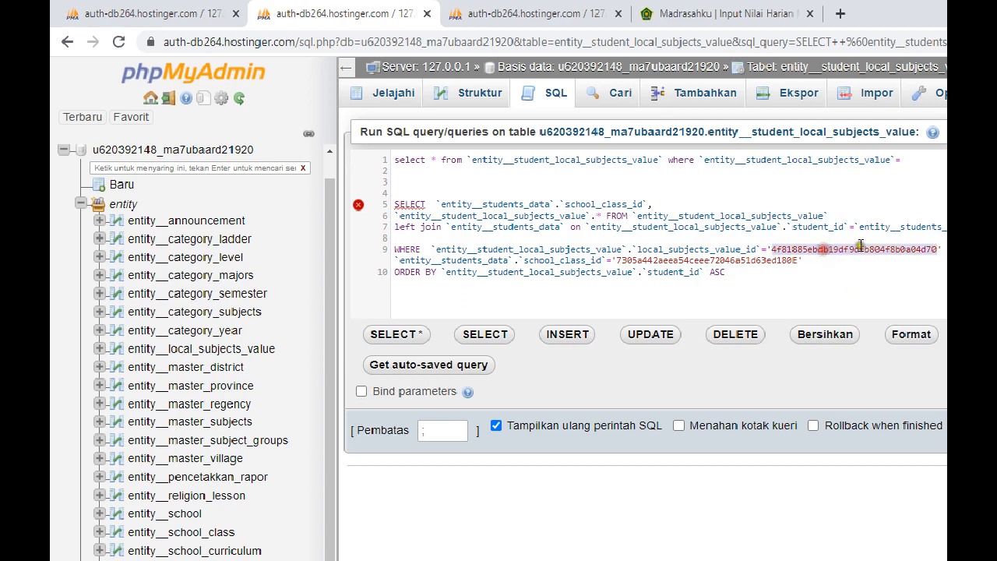
{"action": "left_click", "coordinate": [926, 160]}
{"action": "type", "text": "'"}
{"action": "key", "text": "ctrl+v"}
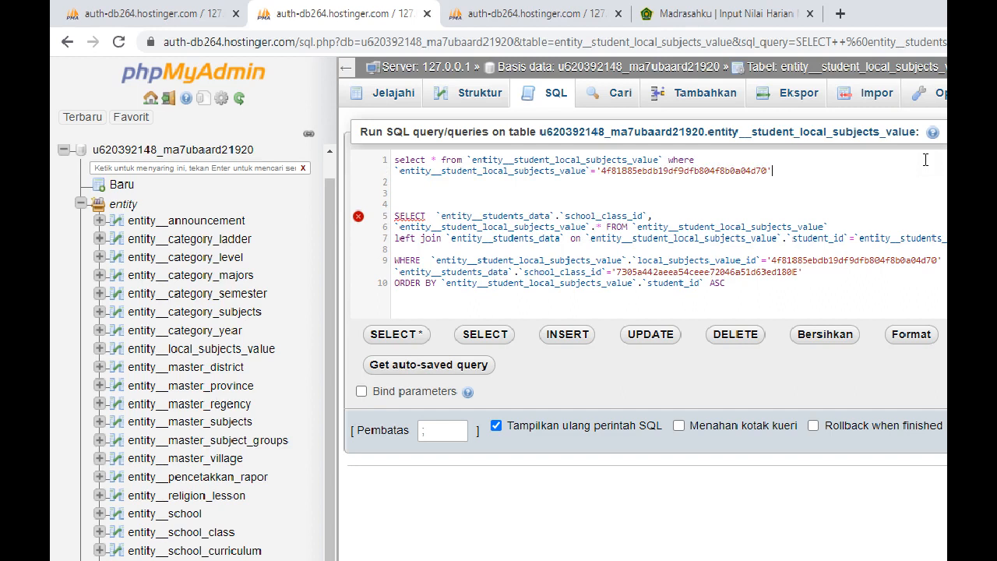
{"action": "left_click_drag", "start_coordinate": [774, 172], "coordinate": [392, 161]}
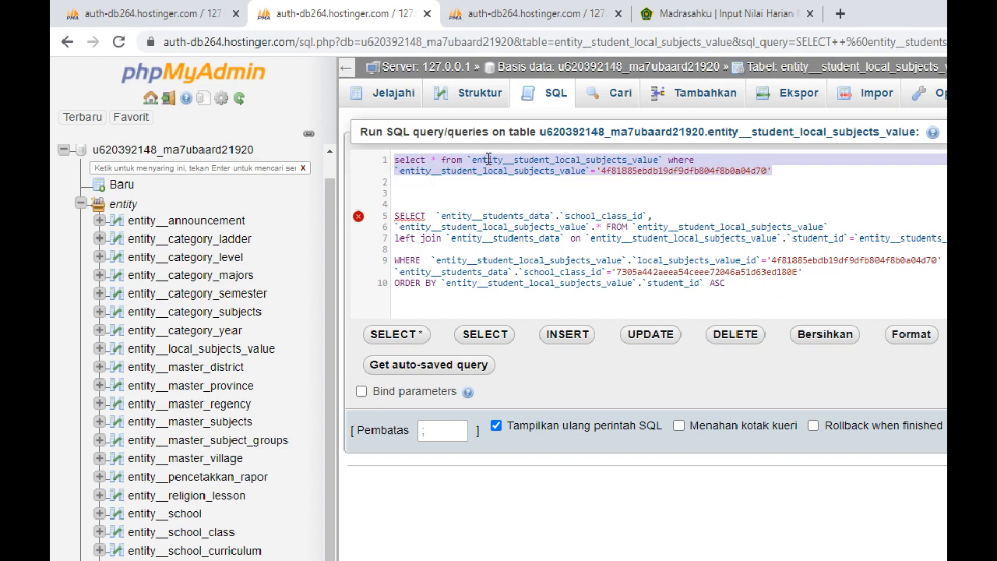
{"action": "left_click", "coordinate": [640, 173]}
{"action": "double_click", "coordinate": [640, 173]}
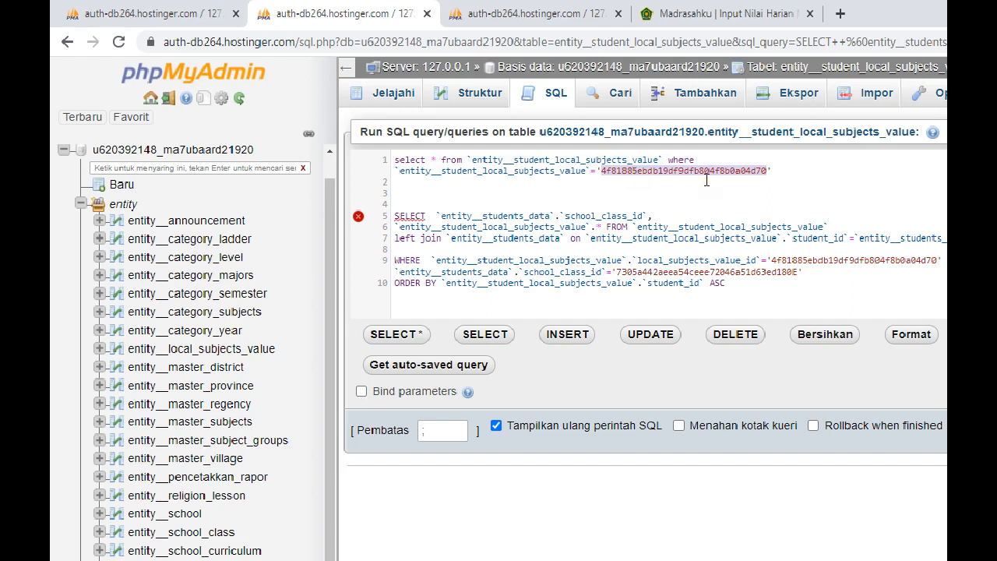
{"action": "left_click", "coordinate": [825, 172]}
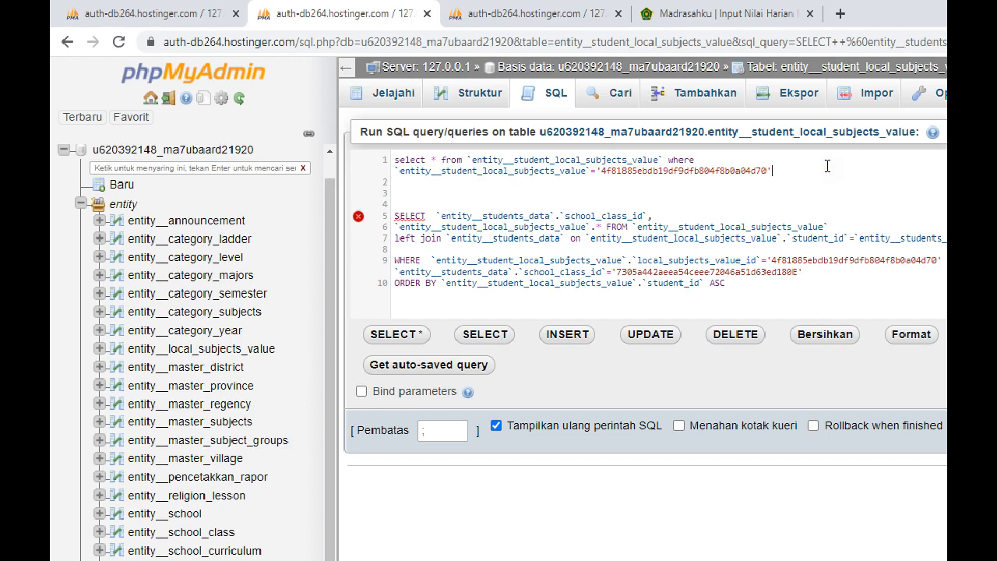
Extend the where clause with an "and" condition on `entity__student_local_subjects_value`.`student_id`
{"action": "type", "text": "and `"}
{"action": "key", "text": "Down"}
{"action": "key", "text": "Down"}
{"action": "key", "text": "Down"}
{"action": "key", "text": "Down"}
{"action": "key", "text": "Down"}
{"action": "key", "text": "Down"}
{"action": "key", "text": "Down"}
{"action": "key", "text": "Down"}
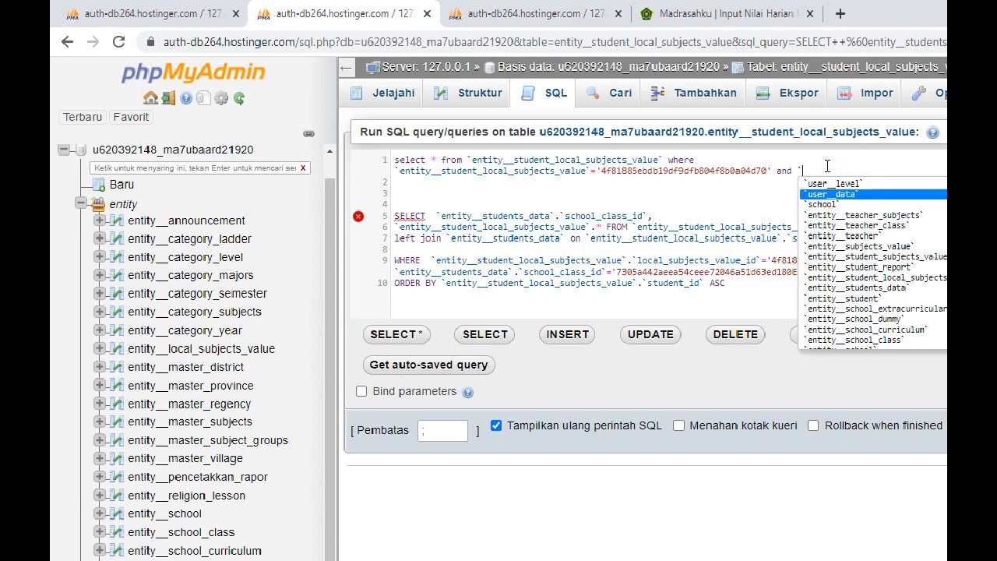
{"action": "key", "text": "Down"}
{"action": "key", "text": "Down"}
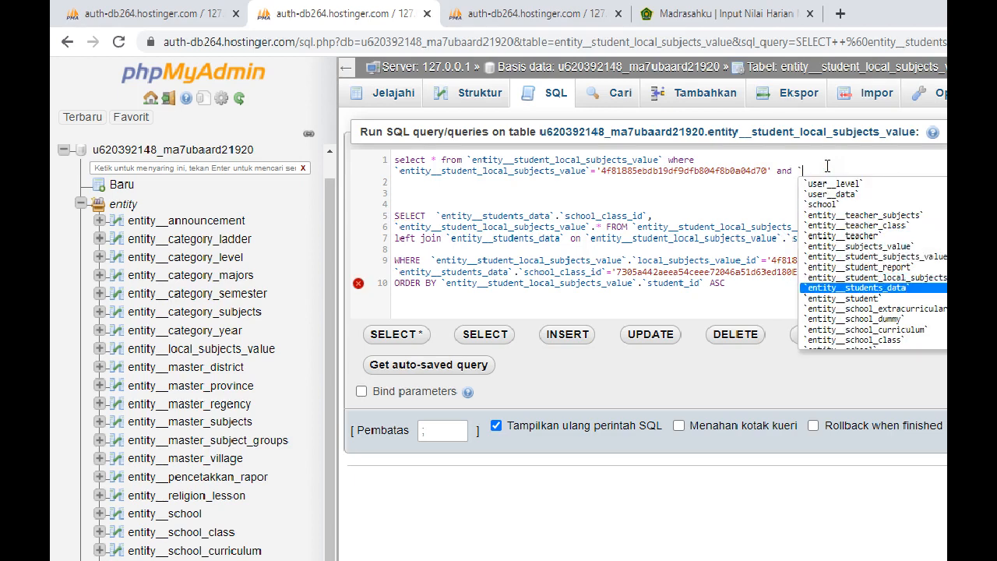
{"action": "key", "text": "Up"}
{"action": "key", "text": "Up"}
{"action": "key", "text": "Up"}
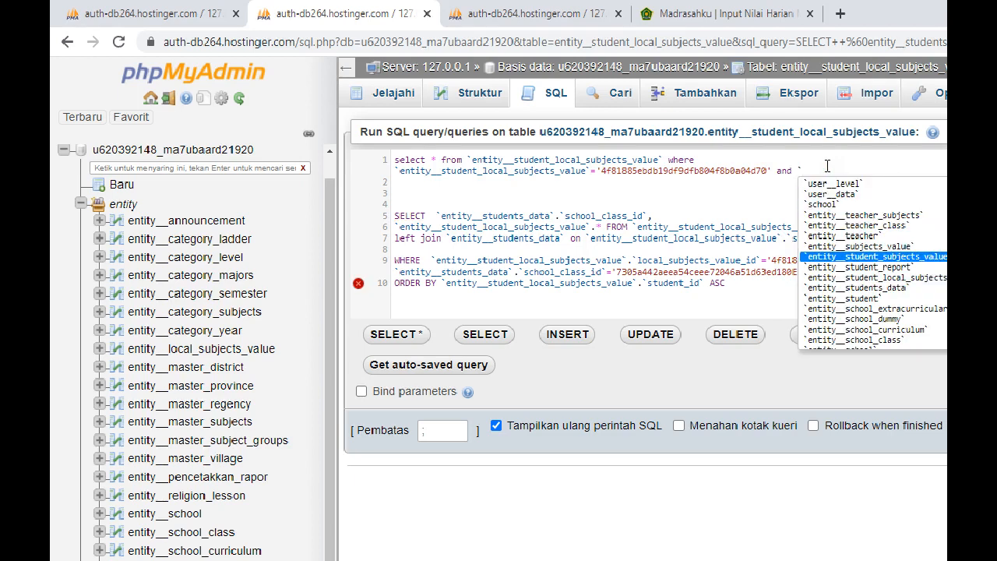
{"action": "key", "text": "Down"}
{"action": "key", "text": "Down"}
{"action": "key", "text": "Return"}
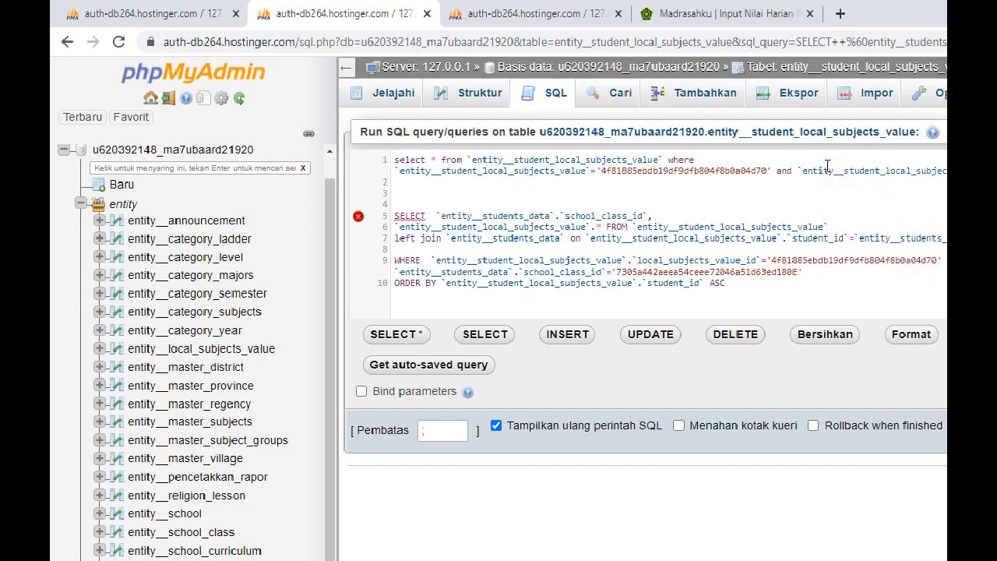
{"action": "type", "text": "."}
{"action": "key", "text": "Down"}
{"action": "key", "text": "Return"}
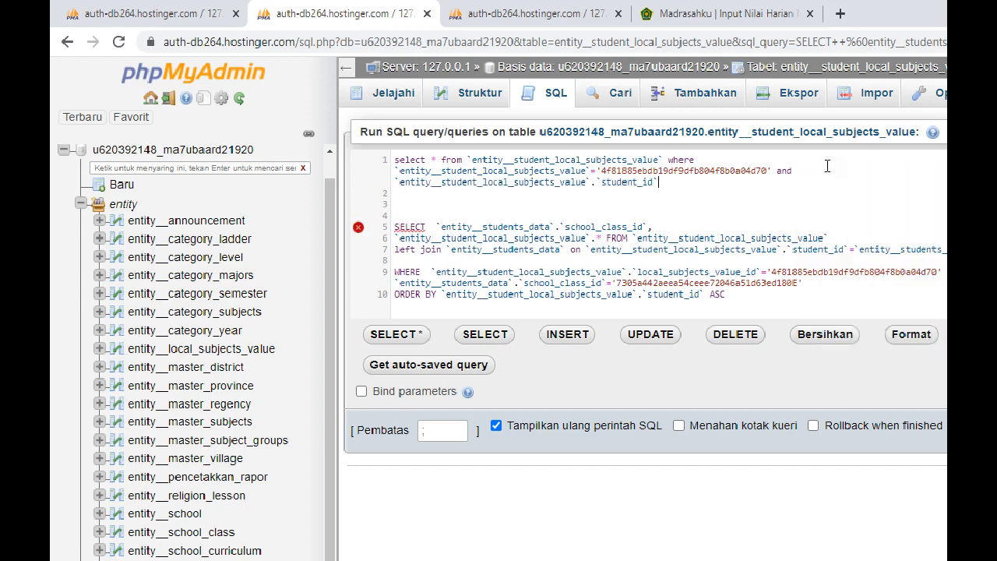
Make the student_id condition an "in" subquery that selects `student_id` from `entity__students_data`
{"action": "type", "text": "in (select"}
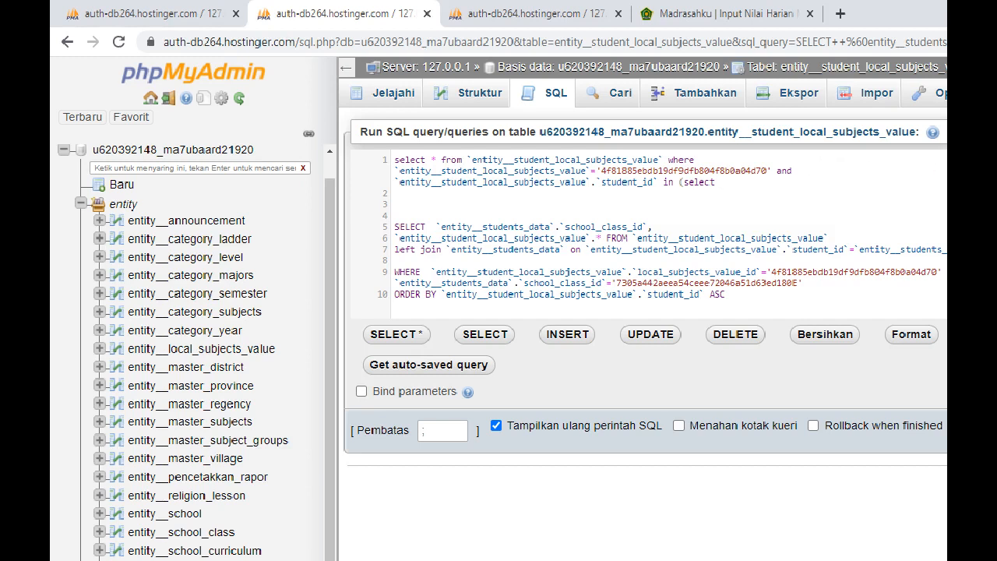
{"action": "type", "text": " `student_id` from `"}
{"action": "key", "text": "Down"}
{"action": "key", "text": "Down"}
{"action": "key", "text": "Down"}
{"action": "key", "text": "Down"}
{"action": "key", "text": "Down"}
{"action": "key", "text": "Down"}
{"action": "key", "text": "Down"}
{"action": "key", "text": "Down"}
{"action": "key", "text": "Down"}
{"action": "key", "text": "Down"}
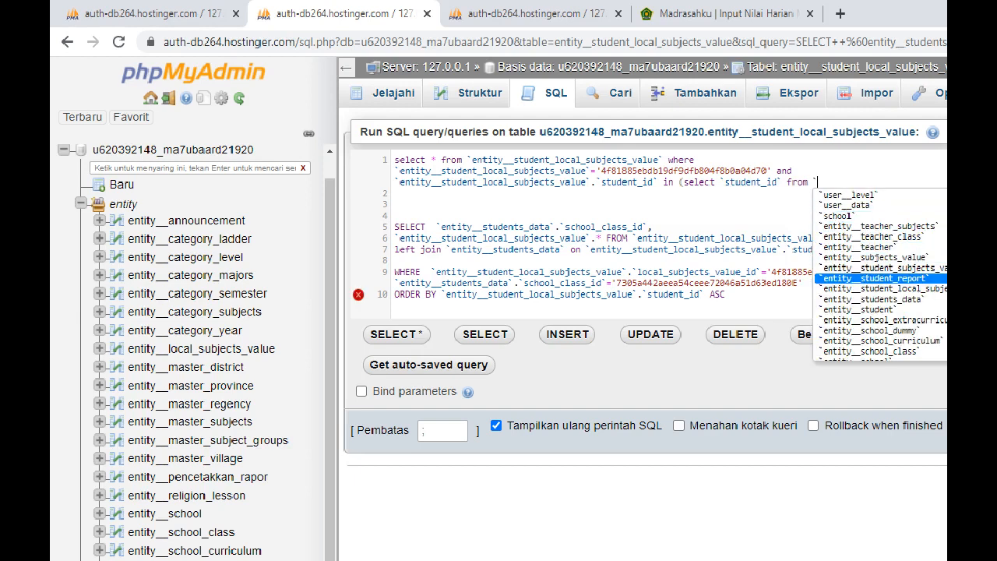
{"action": "key", "text": "Return"}
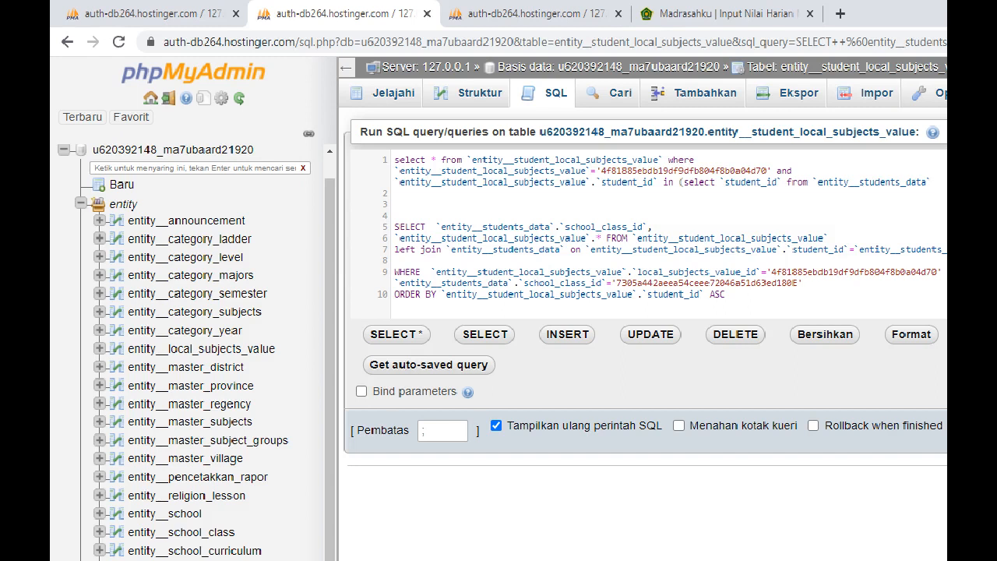
Add a WHERE condition on `entity__students_data`.`school_class_id` inside the subquery
{"action": "type", "text": "wh"}
{"action": "key", "text": "Return"}
{"action": "type", "text": "`entity__students_data`."}
{"action": "key", "text": "Down"}
{"action": "key", "text": "Down"}
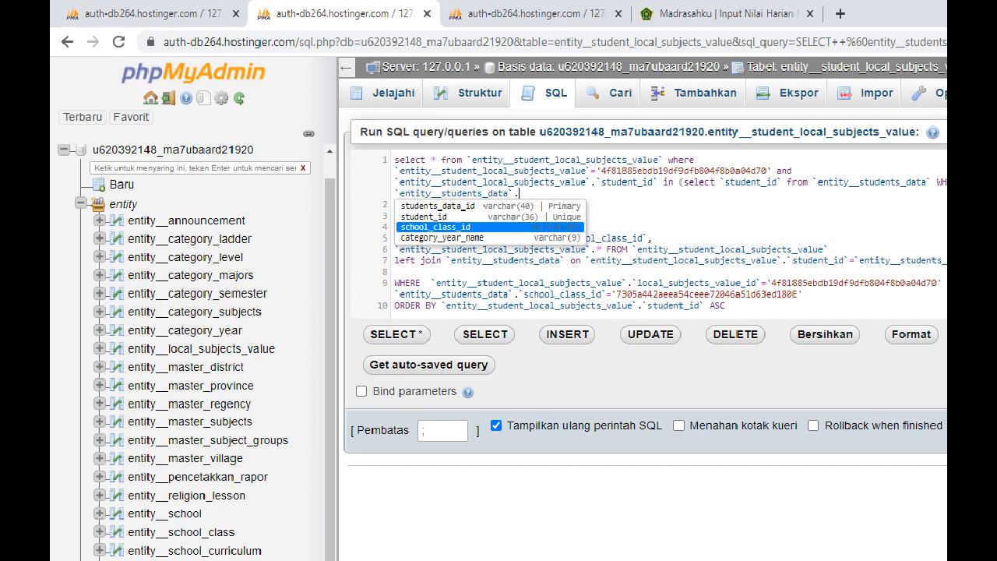
{"action": "key", "text": "Return"}
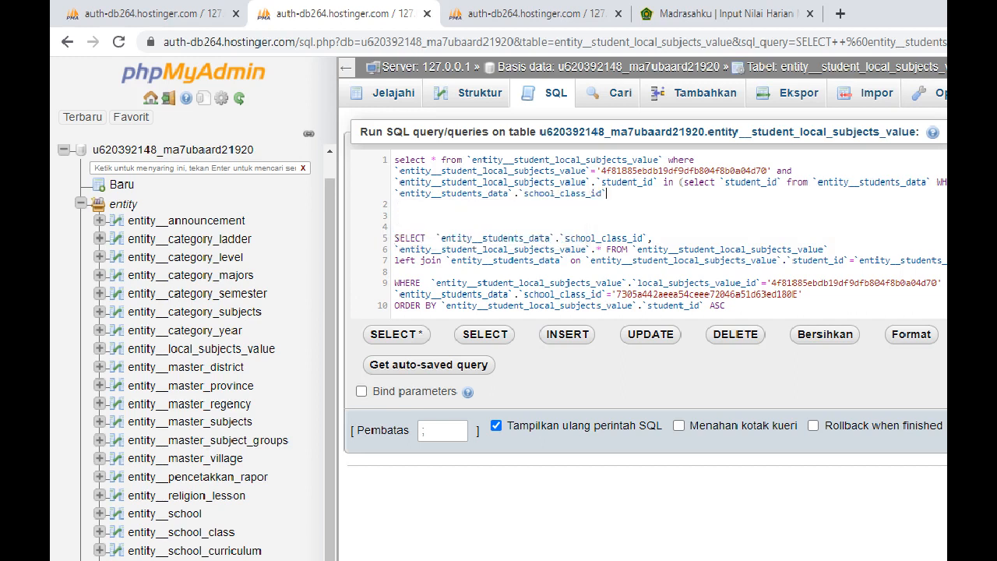
Complete the subquery with school_class_id '7305a442aeea54ceee72046a51d63ed180E' copied from the old query, and delete the old query below
{"action": "type", "text": "="}
{"action": "double_click", "coordinate": [729, 294]}
{"action": "key", "text": "ctrl+c"}
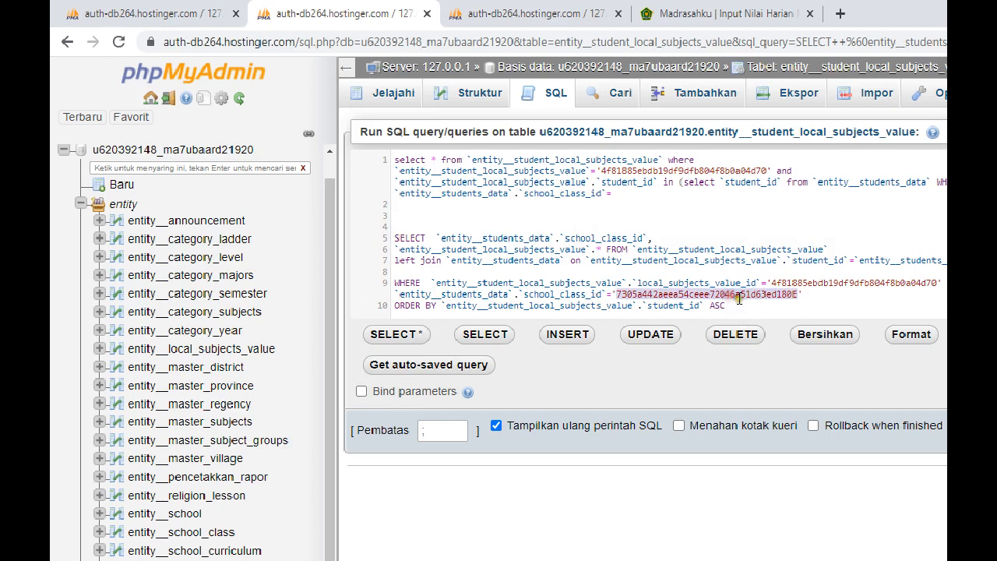
{"action": "left_click", "coordinate": [655, 193]}
{"action": "type", "text": "'"}
{"action": "key", "text": "ctrl+v"}
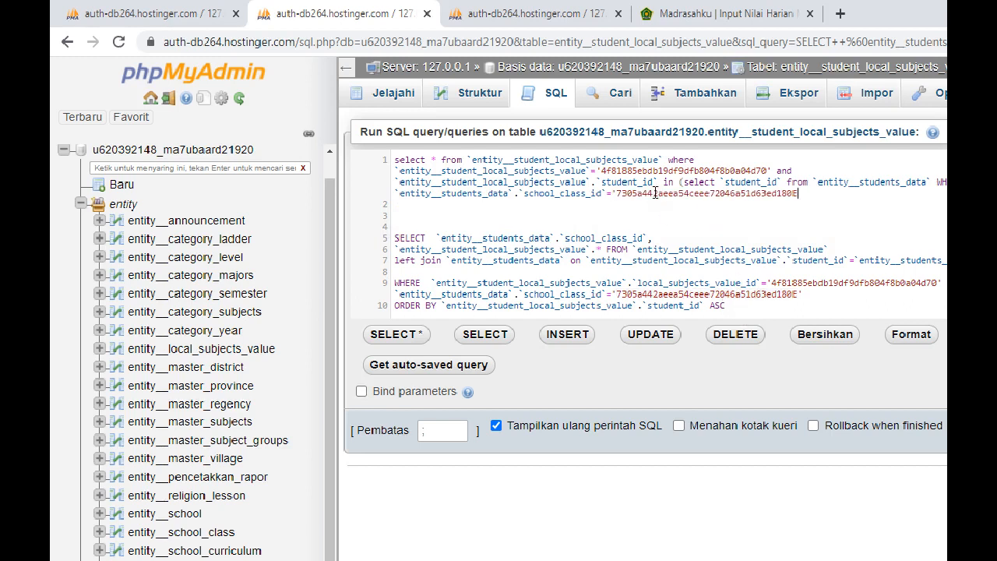
{"action": "type", "text": ")"}
{"action": "left_click_drag", "start_coordinate": [399, 216], "coordinate": [782, 302]}
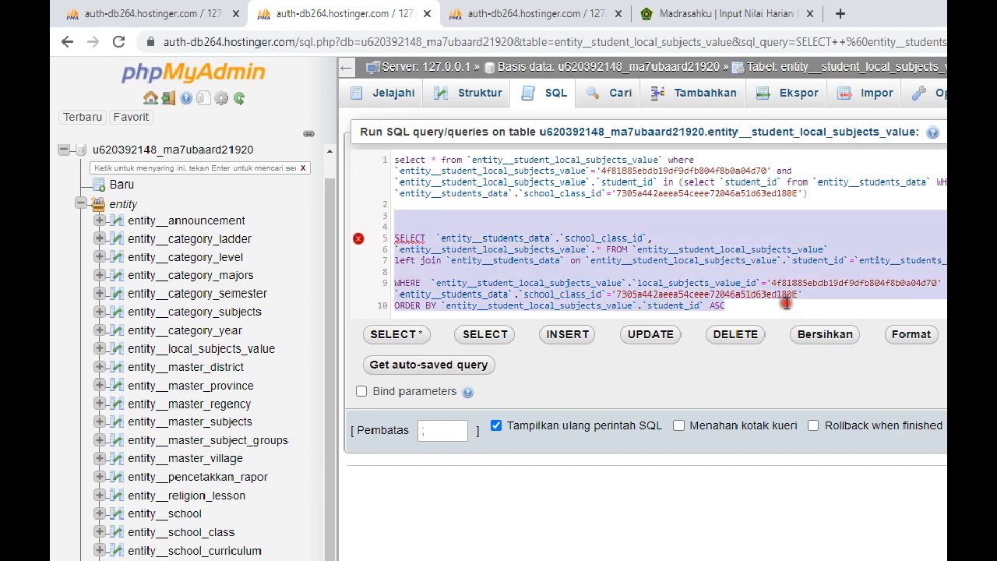
{"action": "key", "text": "Delete"}
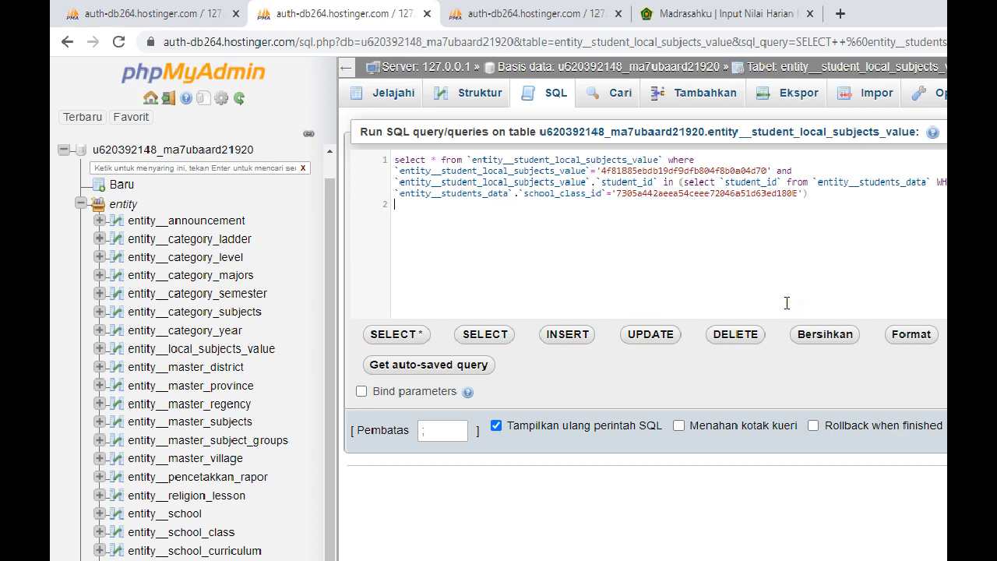
Try to run the query ordered by `student_id`, and remove the order by clause
{"action": "type", "text": "order by `student_id`"}
{"action": "key", "text": "ctrl+Return"}
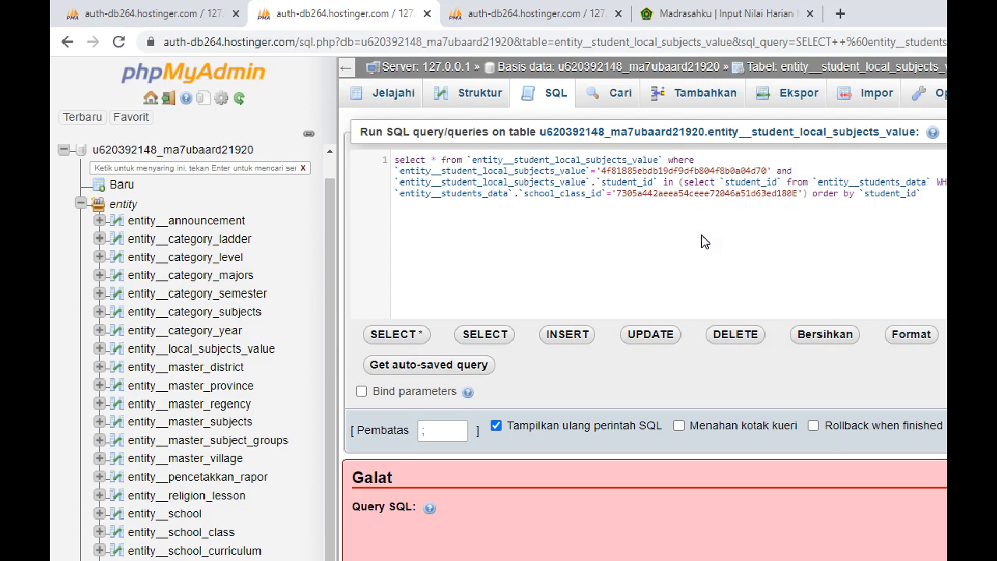
{"action": "key", "text": "ctrl+plus"}
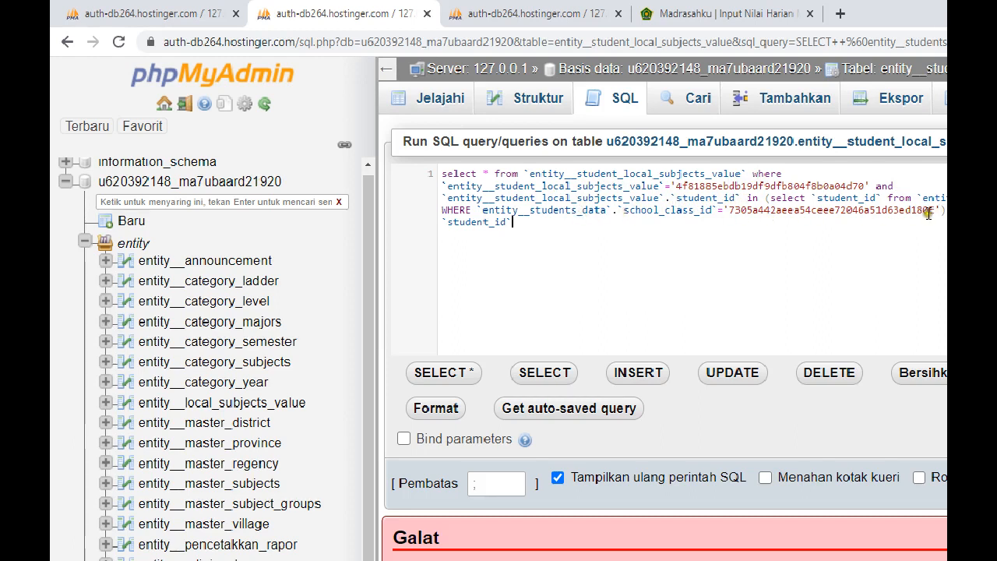
{"action": "key", "text": "shift+Home"}
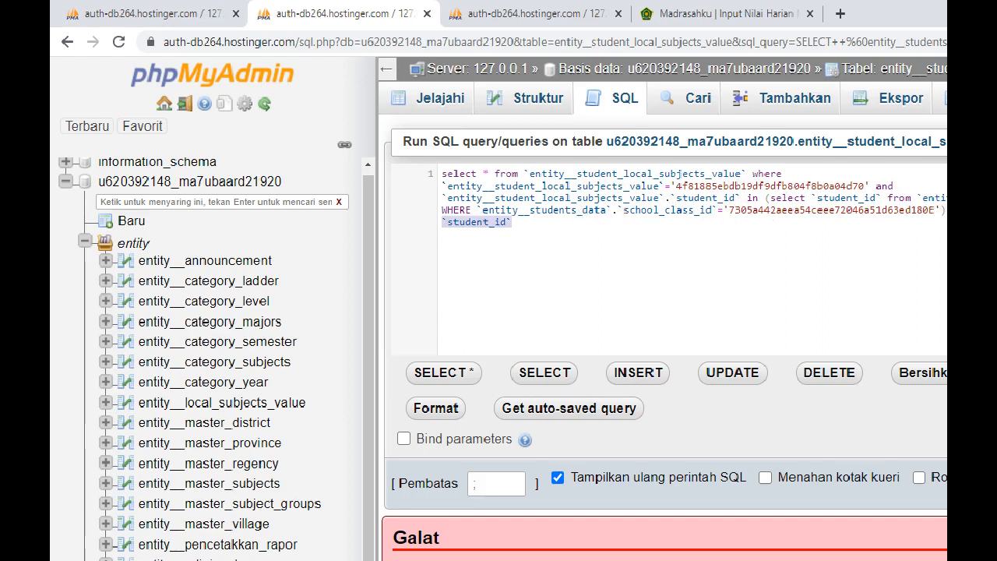
{"action": "key", "text": "BackSpace"}
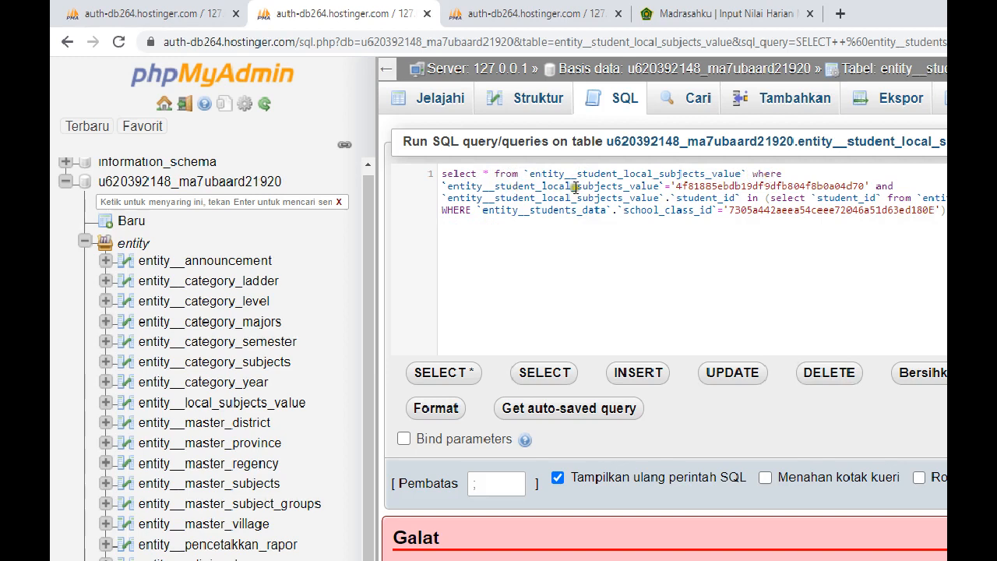
Correct the first where condition to compare `entity__student_local_subjects_value`.`local_subjects_value_id`, and run the query
{"action": "left_click", "coordinate": [665, 186]}
{"action": "type", "text": "."}
{"action": "key", "text": "Down"}
{"action": "key", "text": "Down"}
{"action": "key", "text": "Down"}
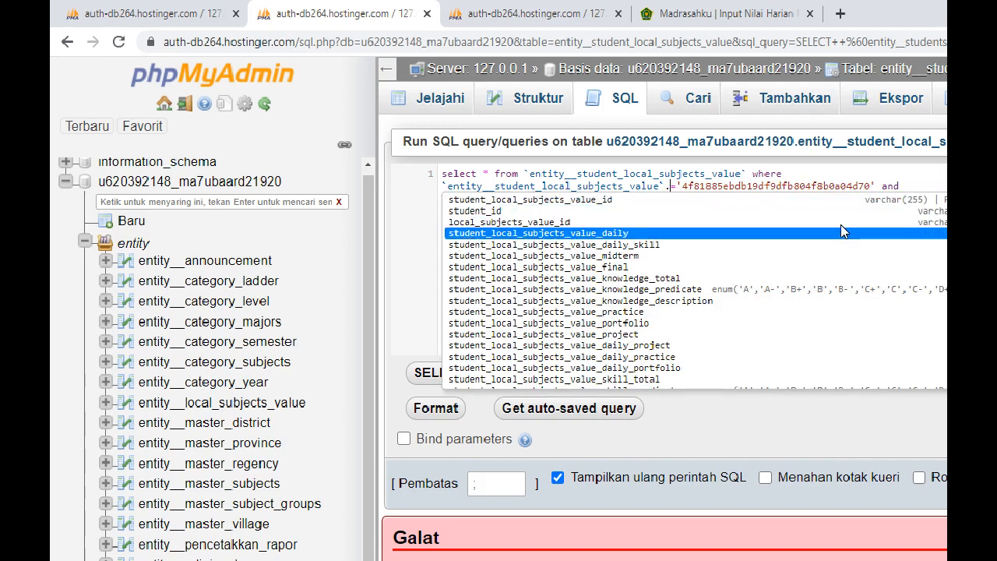
{"action": "key", "text": "Up"}
{"action": "key", "text": "Return"}
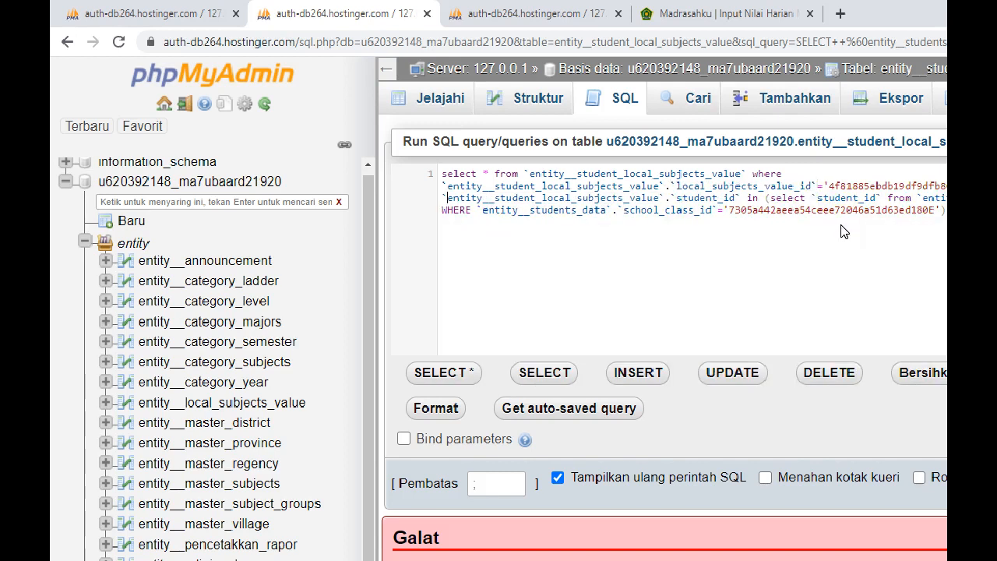
{"action": "key", "text": "ctrl+Right"}
{"action": "key", "text": "ctrl+Right"}
{"action": "key", "text": "ctrl+Right"}
{"action": "key", "text": "ctrl+Right"}
{"action": "key", "text": "ctrl+Right"}
{"action": "key", "text": "ctrl+Return"}
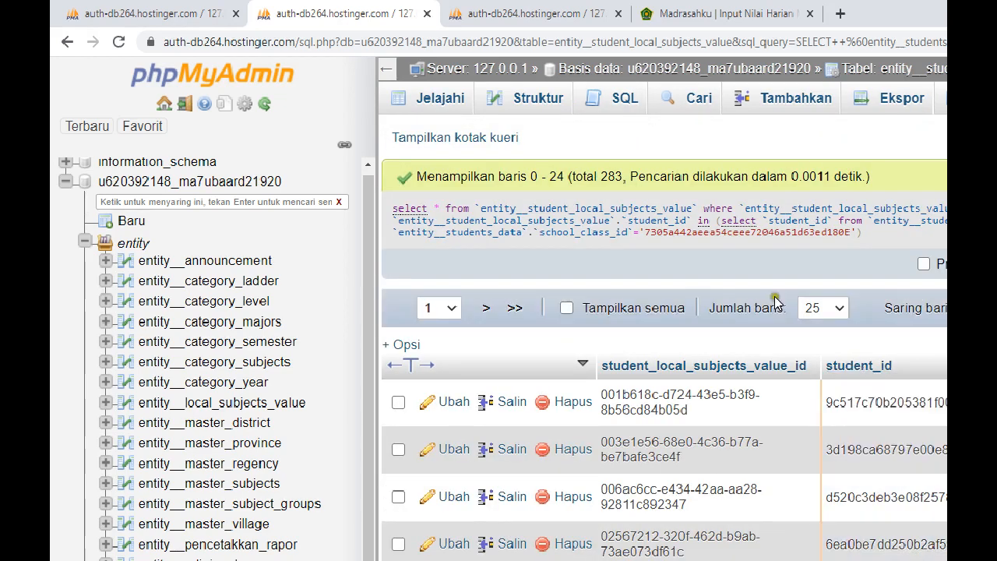
Compare the row total of the subquery result with the earlier join result and the `entity__students_data` table
{"action": "left_click_drag", "start_coordinate": [598, 176], "coordinate": [634, 176]}
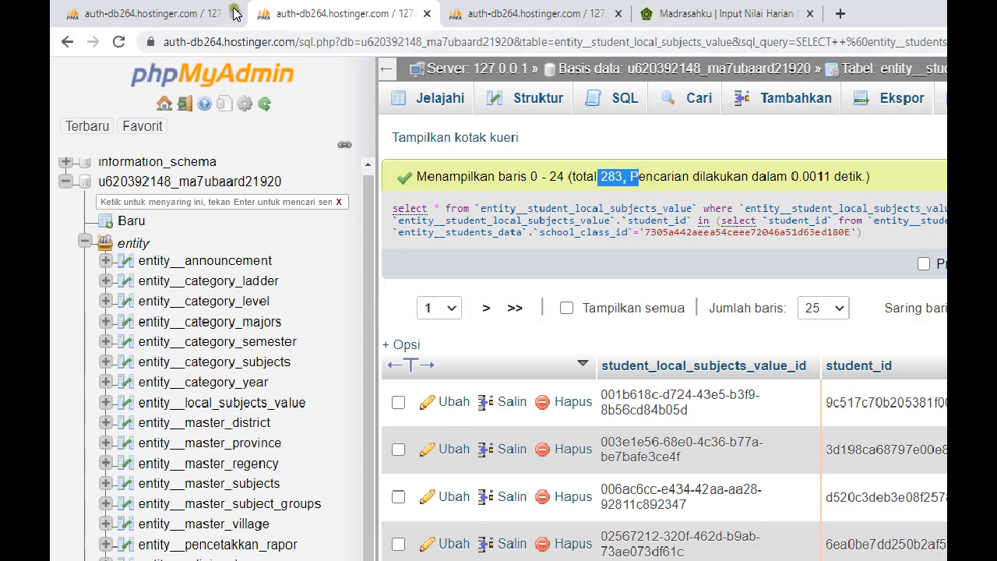
{"action": "left_click", "coordinate": [503, 10]}
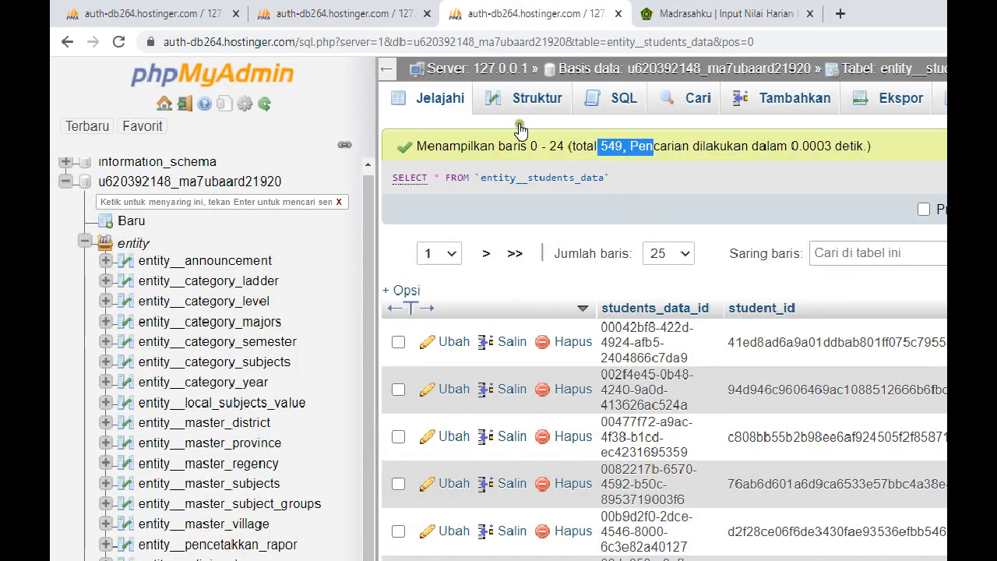
{"action": "left_click", "coordinate": [173, 11]}
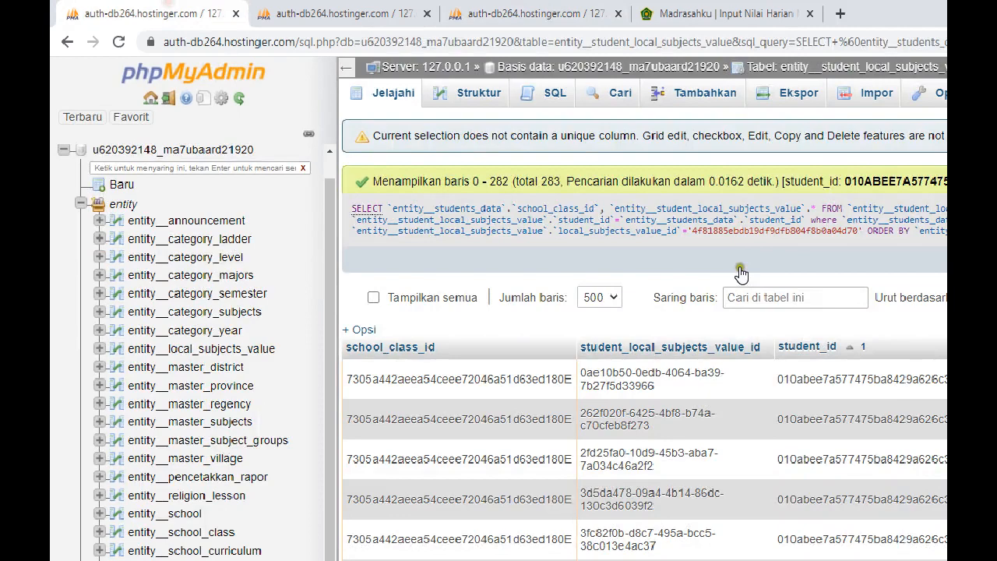
{"action": "key", "text": "ctrl+plus"}
{"action": "key", "text": "ctrl+Tab"}
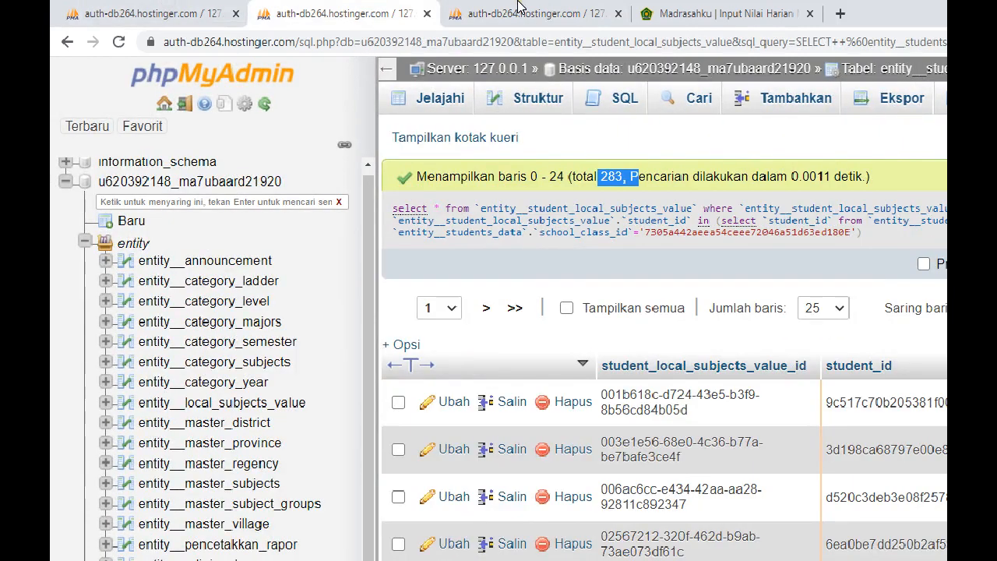
{"action": "key", "text": "ctrl+Tab"}
{"action": "key", "text": "ctrl+minus"}
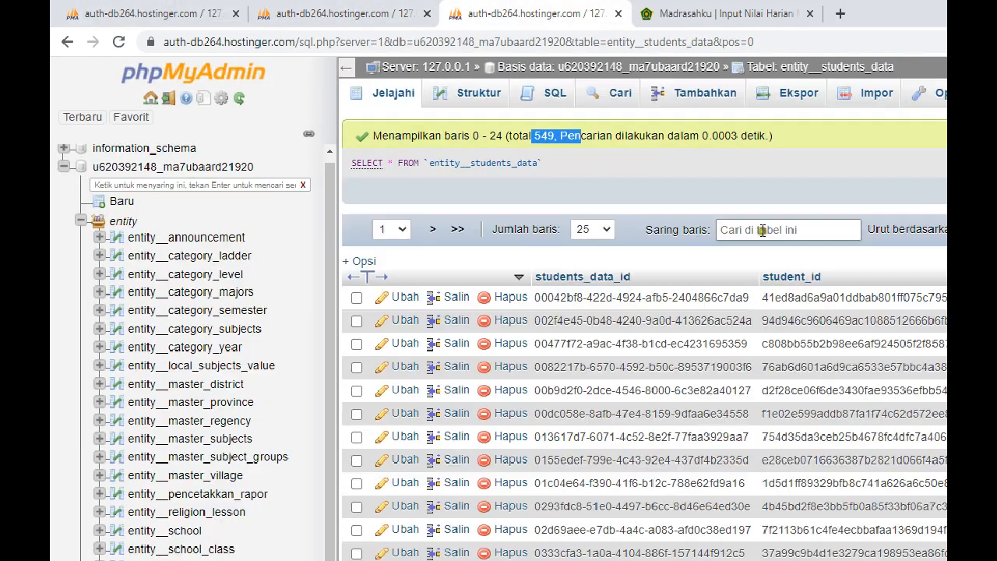
{"action": "scroll", "coordinate": [810, 411], "scroll_direction": "down", "scroll_amount": 5}
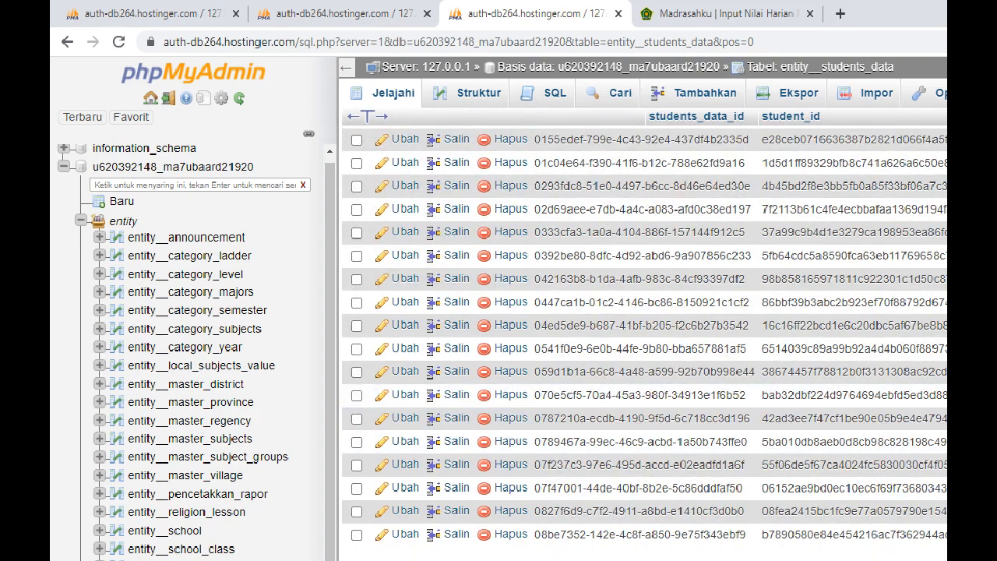
{"action": "scroll", "coordinate": [780, 538], "scroll_direction": "up", "scroll_amount": 5}
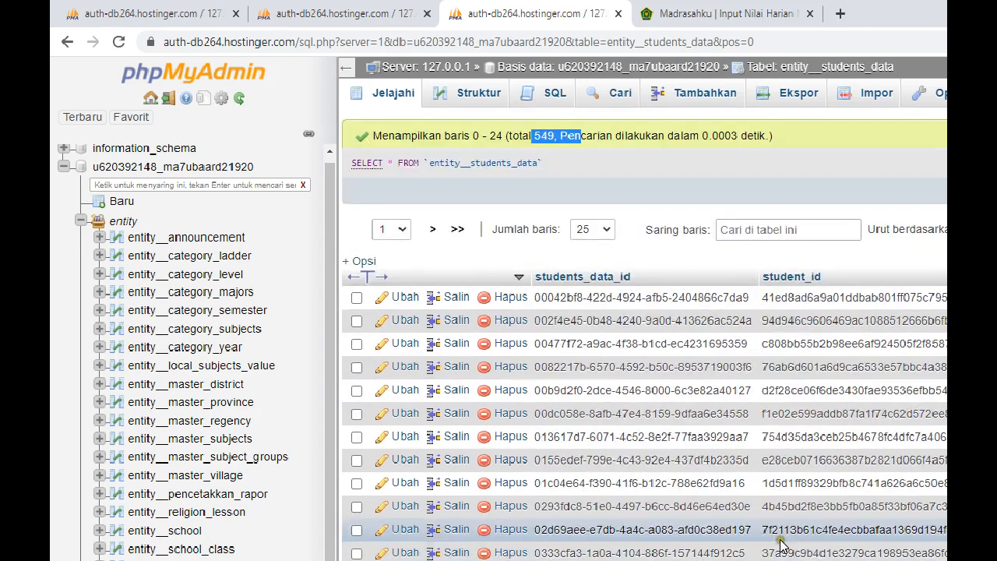
Show 500 rows per page in the local subjects query result and close the `entity__students_data` browser tab
{"action": "left_click", "coordinate": [605, 231]}
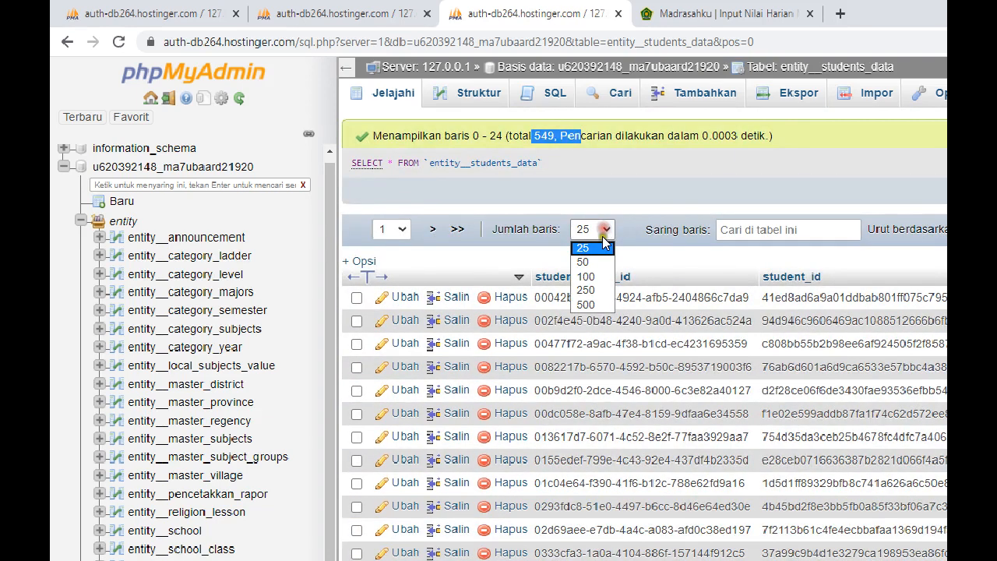
{"action": "left_click", "coordinate": [597, 305]}
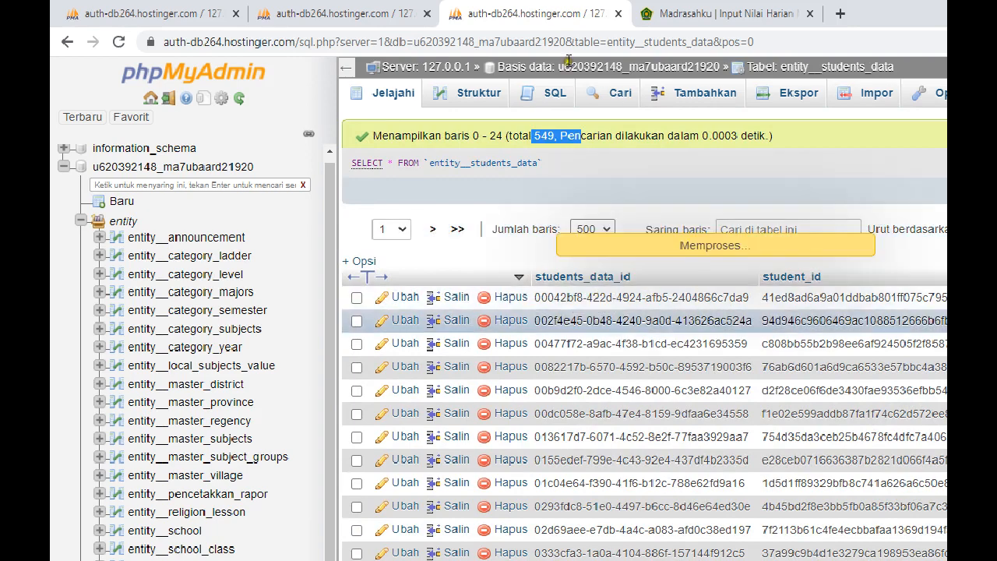
{"action": "left_click", "coordinate": [363, 13]}
{"action": "left_click", "coordinate": [728, 266]}
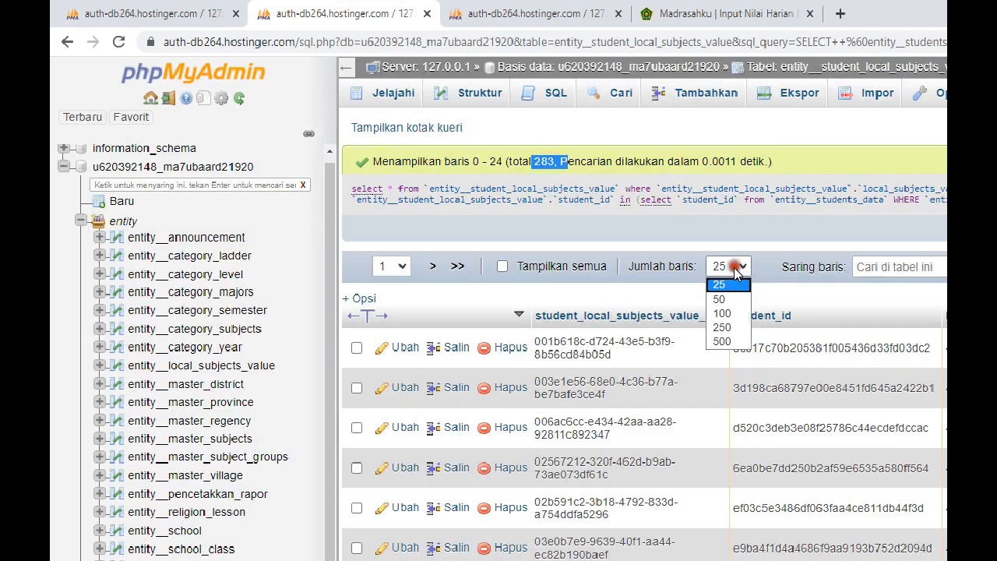
{"action": "left_click", "coordinate": [727, 343]}
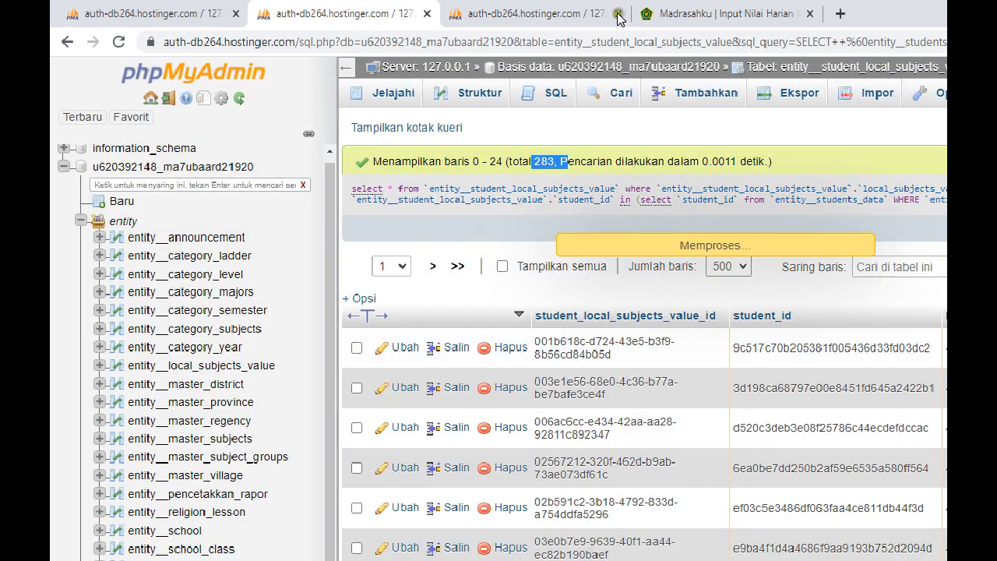
{"action": "middle_click", "coordinate": [474, 14]}
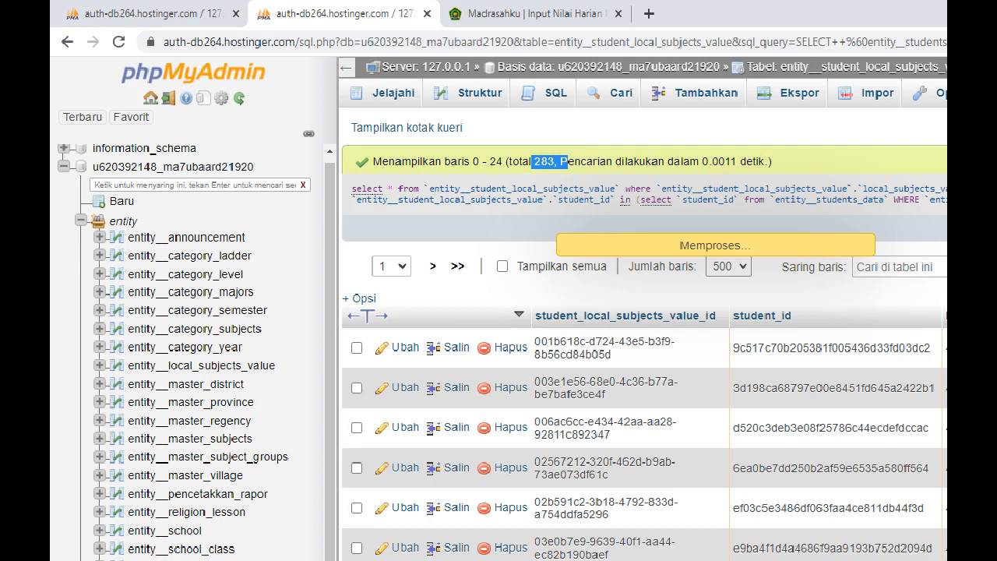
Delete all rows returned by the `entity__student_local_subjects_value` query and confirm the deletion
{"action": "scroll", "coordinate": [644, 351], "scroll_direction": "down", "scroll_amount": 3}
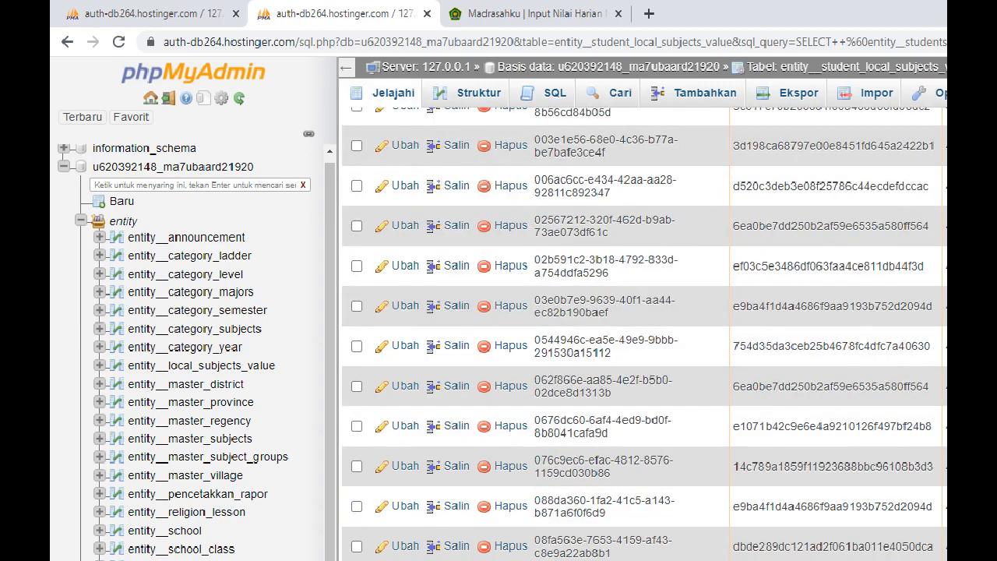
{"action": "key", "text": "End"}
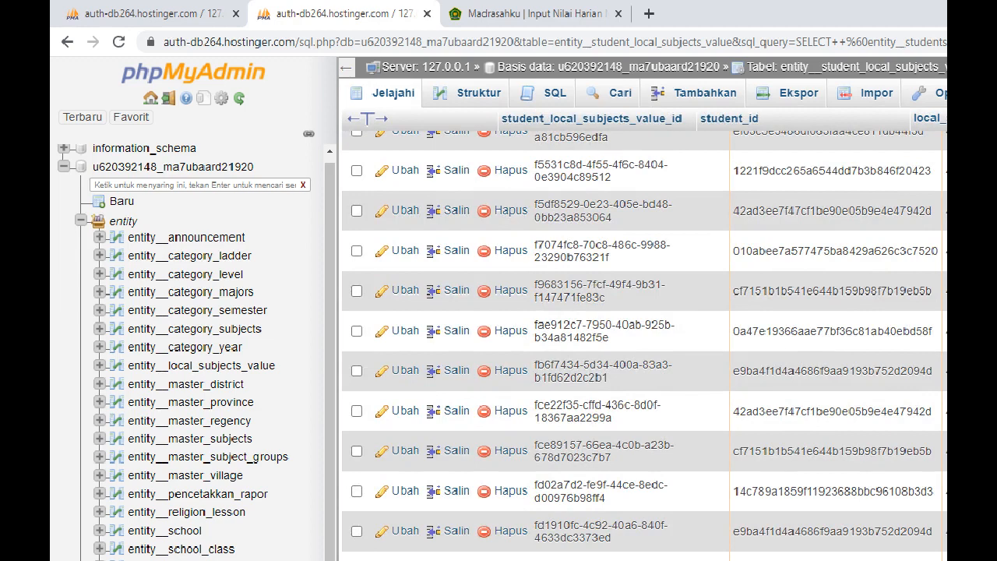
{"action": "left_click", "coordinate": [371, 560]}
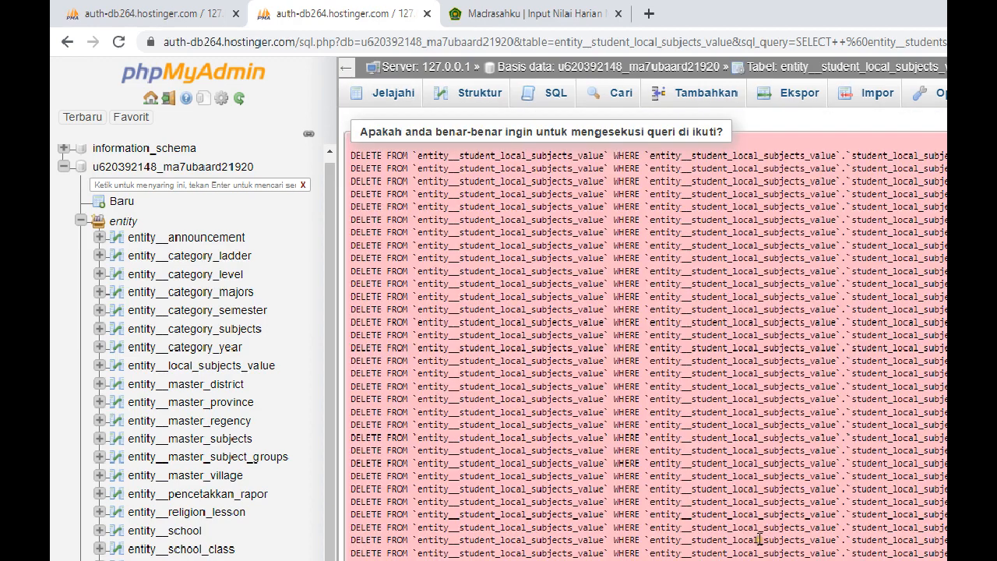
{"action": "scroll", "coordinate": [645, 333], "scroll_direction": "down", "scroll_amount": 2}
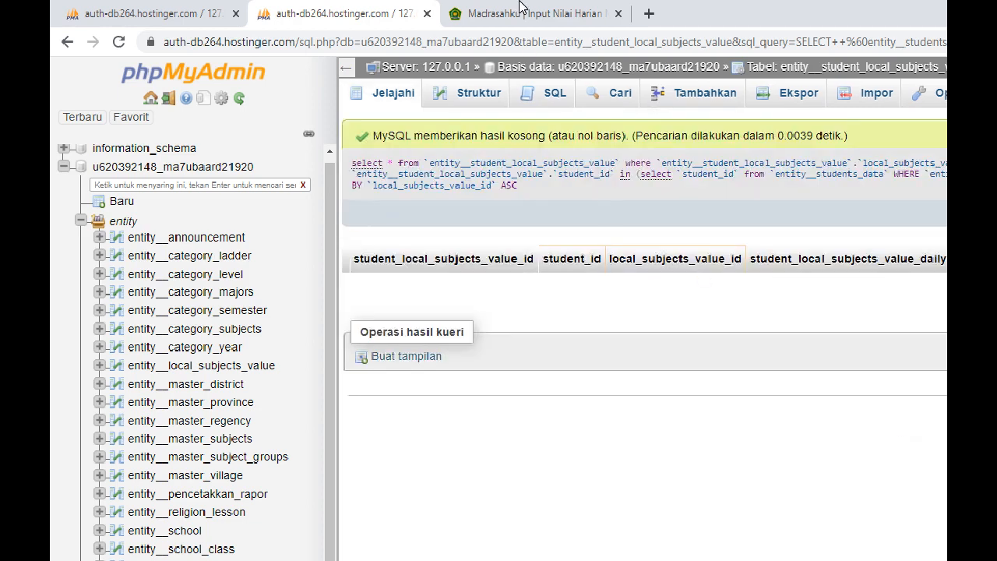
Switch to Madrasahku and open the daily grade entry for Tahfizh in class 8 • NON JURUSAN • E
{"action": "left_click", "coordinate": [522, 9]}
{"action": "left_click", "coordinate": [149, 173]}
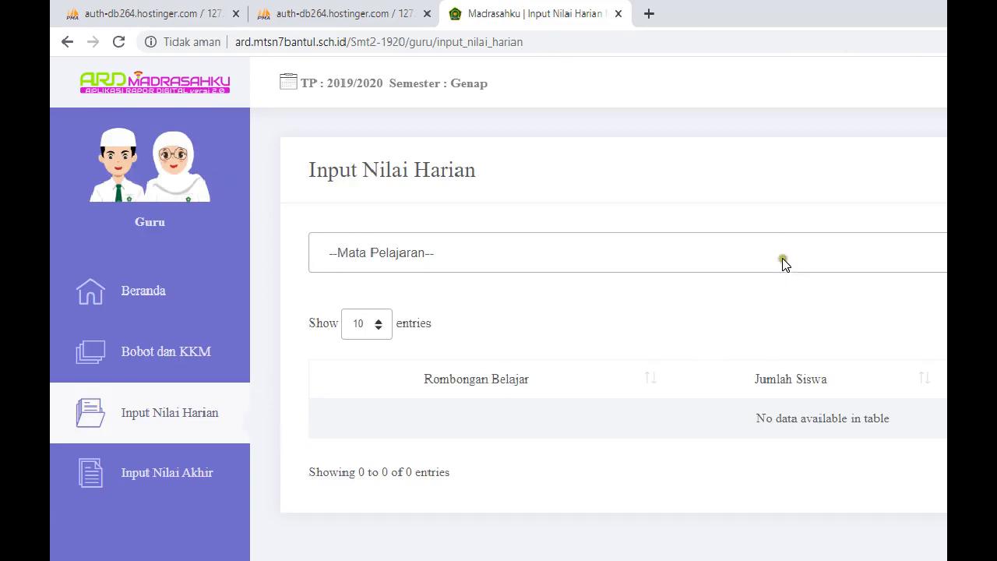
{"action": "left_click", "coordinate": [780, 248]}
{"action": "left_click", "coordinate": [546, 327]}
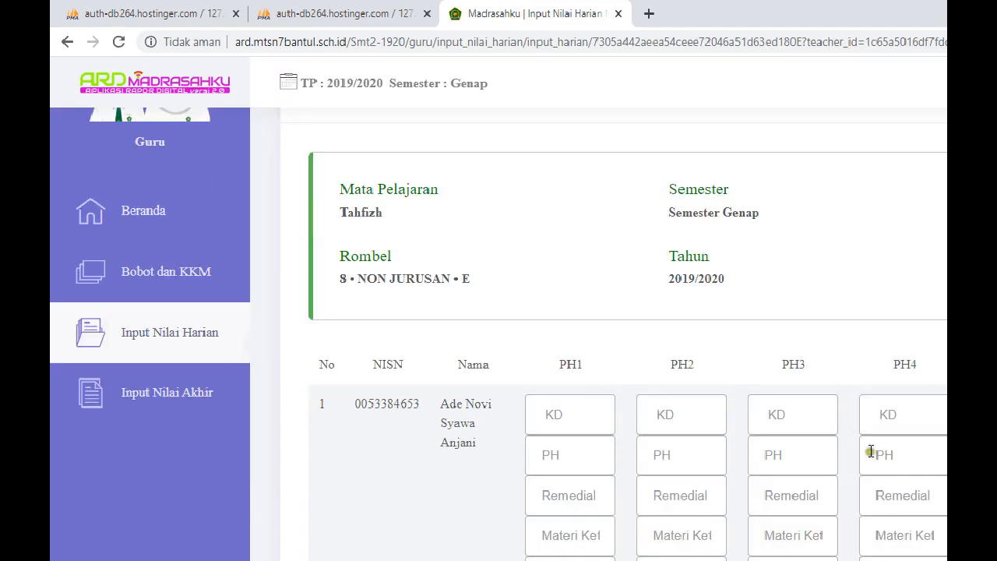
Check the class's student grade rows, and download the Excel template for daily grades from the import dialog
{"action": "scroll", "coordinate": [871, 450], "scroll_direction": "down", "scroll_amount": 12}
{"action": "scroll", "coordinate": [876, 448], "scroll_direction": "down", "scroll_amount": 20}
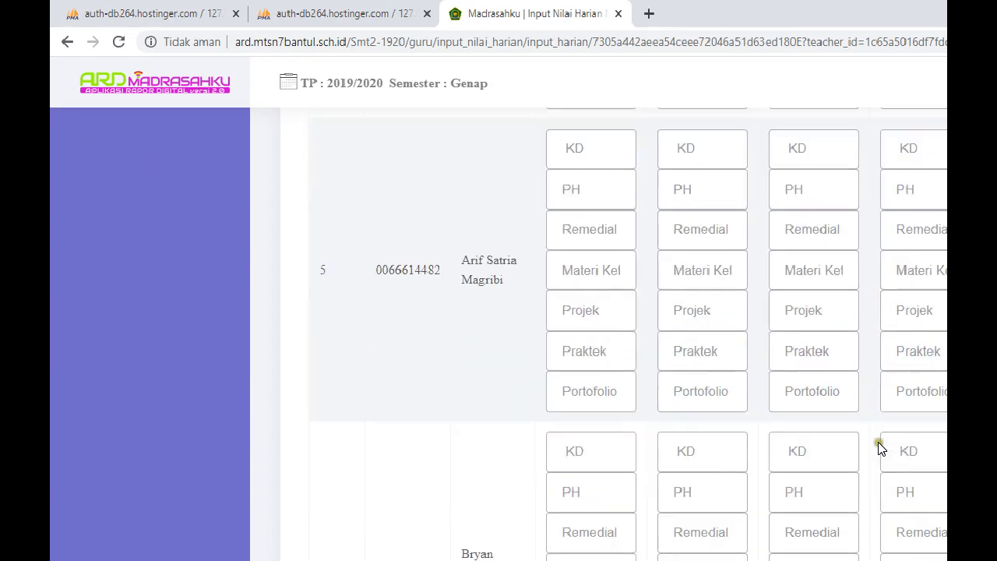
{"action": "scroll", "coordinate": [900, 446], "scroll_direction": "down", "scroll_amount": 5}
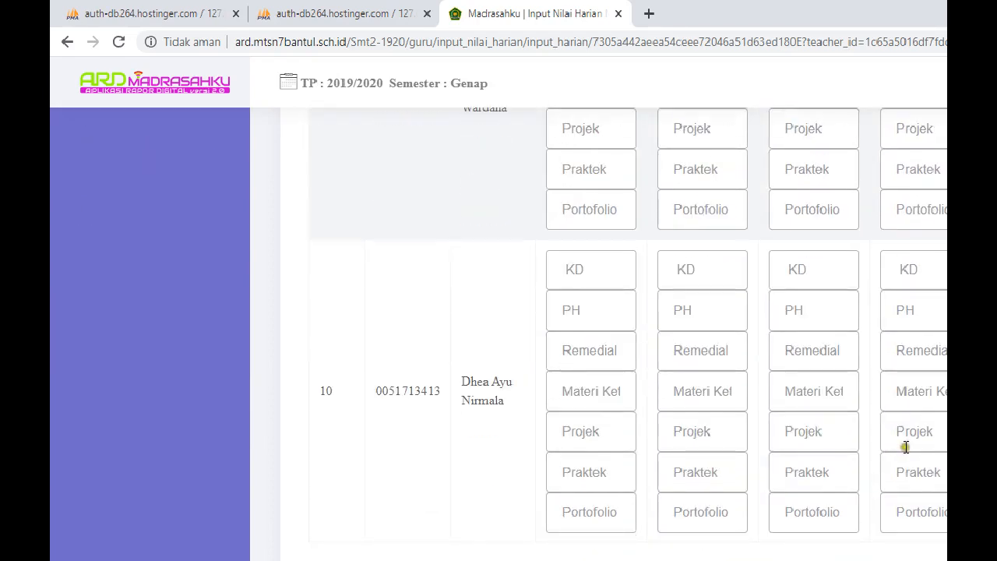
{"action": "scroll", "coordinate": [920, 515], "scroll_direction": "up", "scroll_amount": 15}
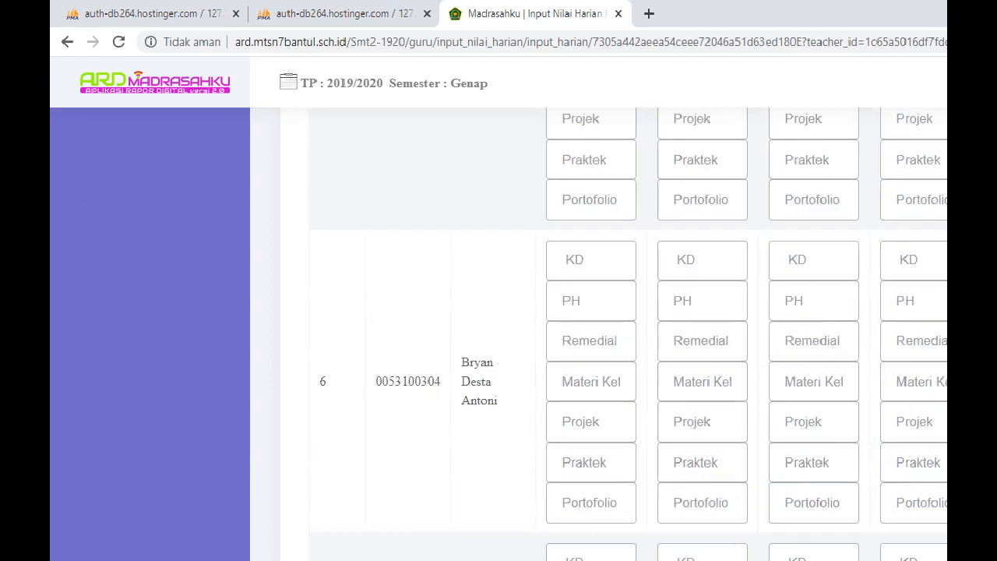
{"action": "scroll", "coordinate": [920, 514], "scroll_direction": "up", "scroll_amount": 20}
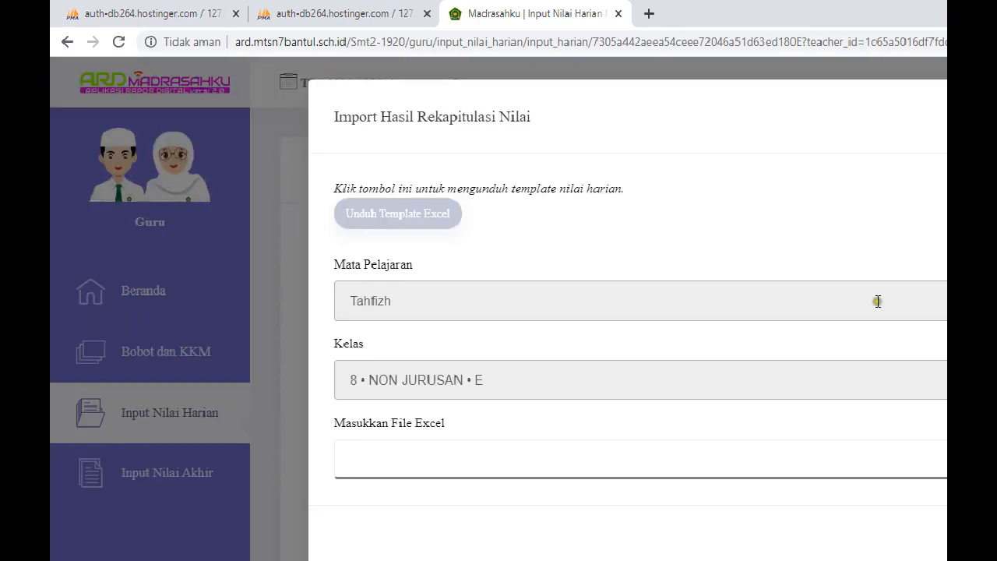
{"action": "left_click", "coordinate": [440, 214]}
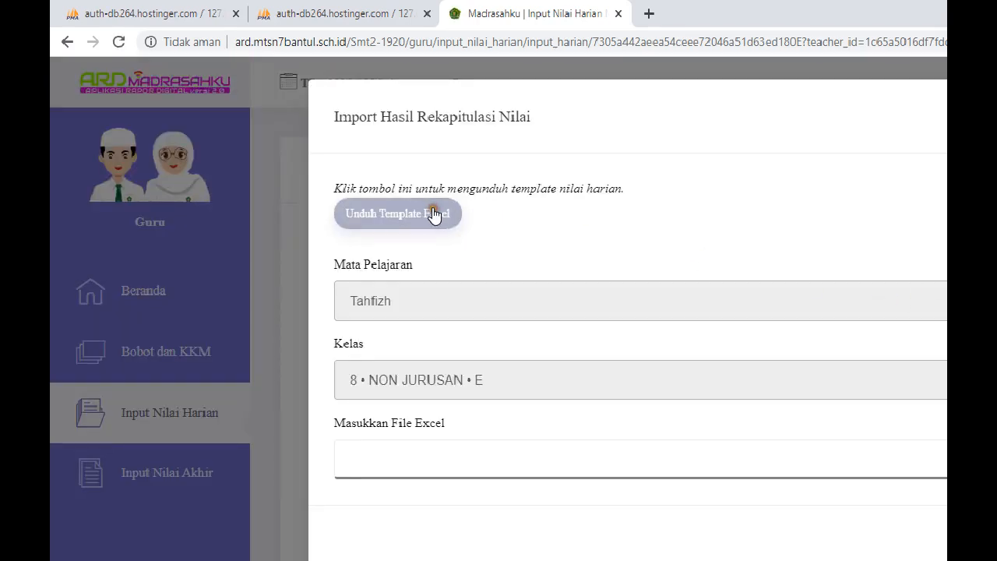
{"action": "left_click", "coordinate": [434, 216]}
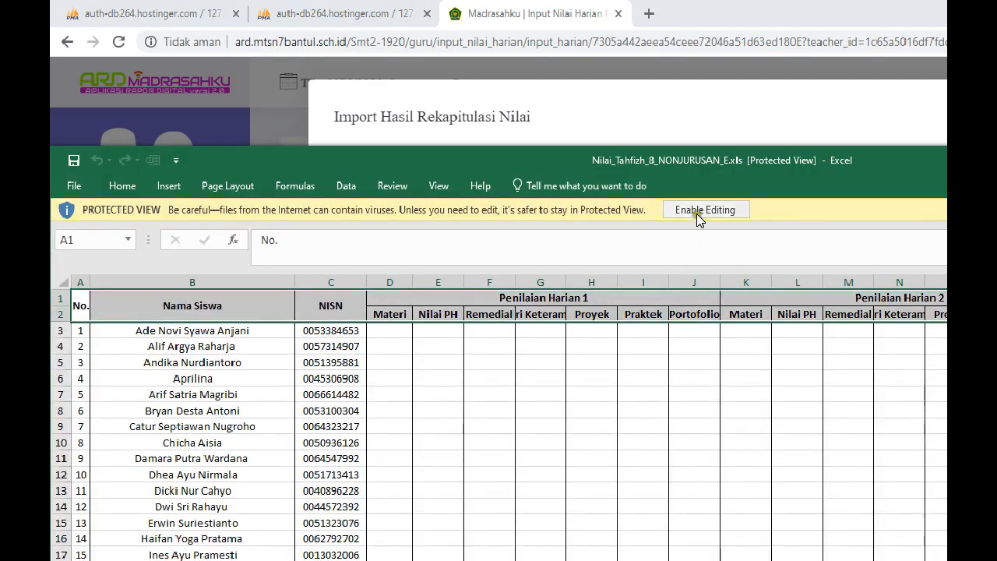
Enable editing in Nilai_Tahfizh_8_NONJURUSAN_E.xls in Excel, and return to Madrasahku to close the import dialog
{"action": "left_click", "coordinate": [693, 211]}
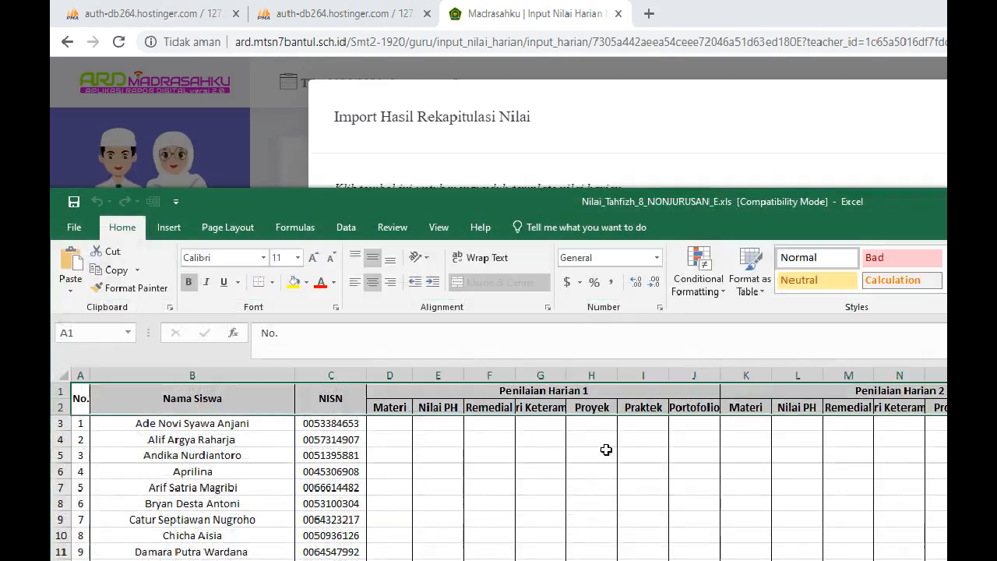
{"action": "left_click", "coordinate": [265, 458]}
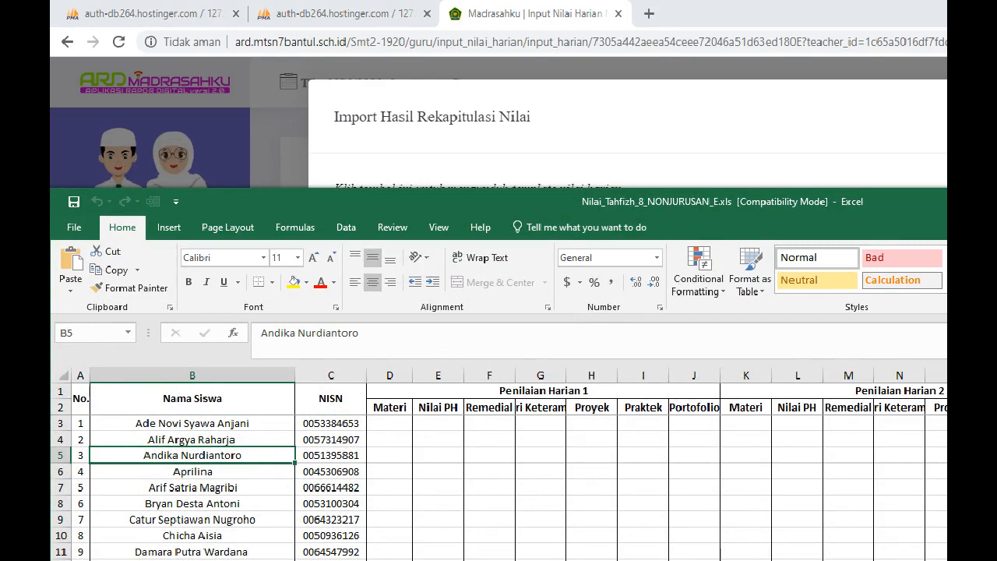
{"action": "key", "text": "alt+Tab"}
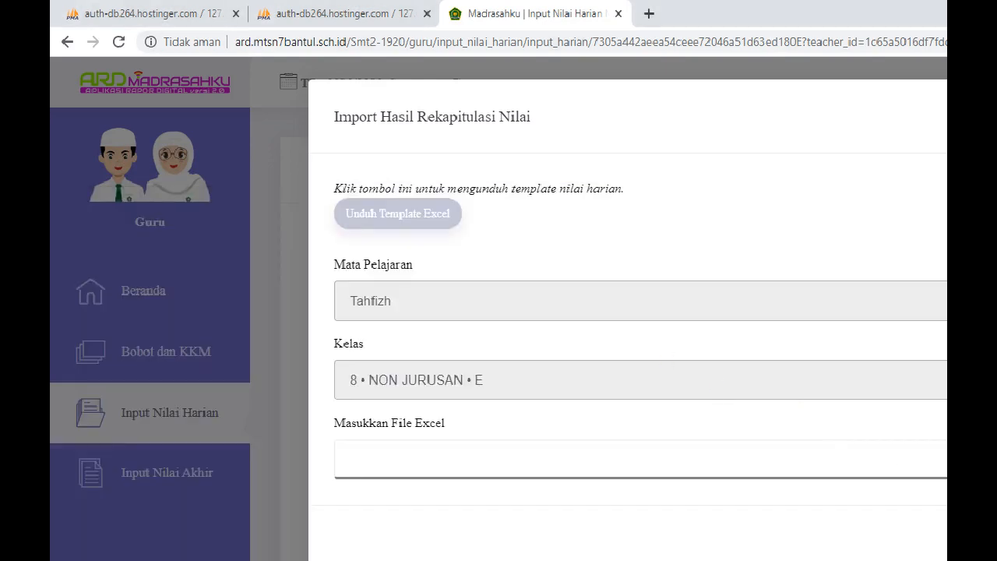
{"action": "key", "text": "Escape"}
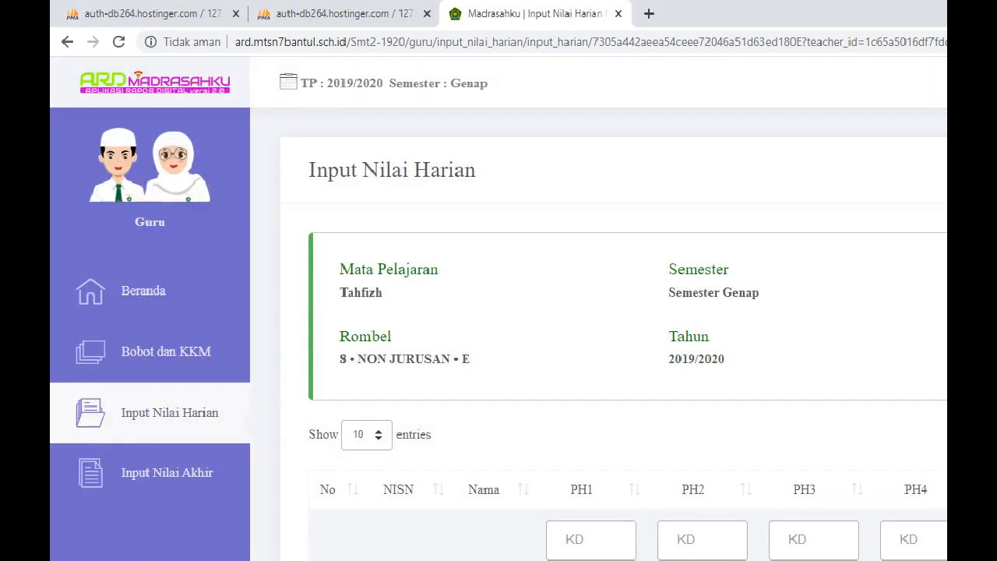
Highlight the Rombel value 8 • NON JURUSAN • E on the daily grade entry page
{"action": "left_click", "coordinate": [737, 323]}
{"action": "scroll", "coordinate": [738, 325], "scroll_direction": "down", "scroll_amount": 2}
{"action": "scroll", "coordinate": [737, 326], "scroll_direction": "up", "scroll_amount": 2}
{"action": "left_click_drag", "start_coordinate": [341, 357], "coordinate": [496, 357]}
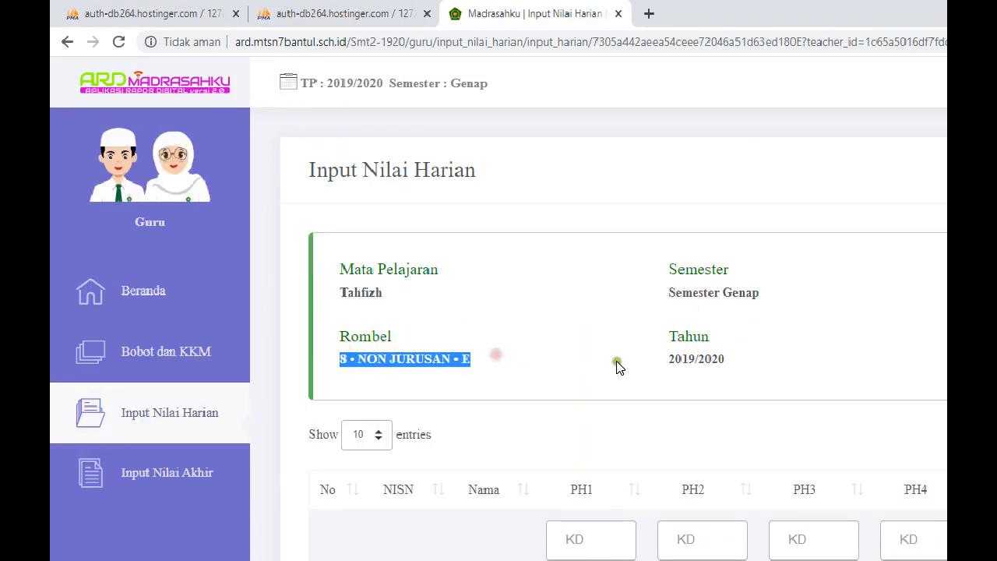